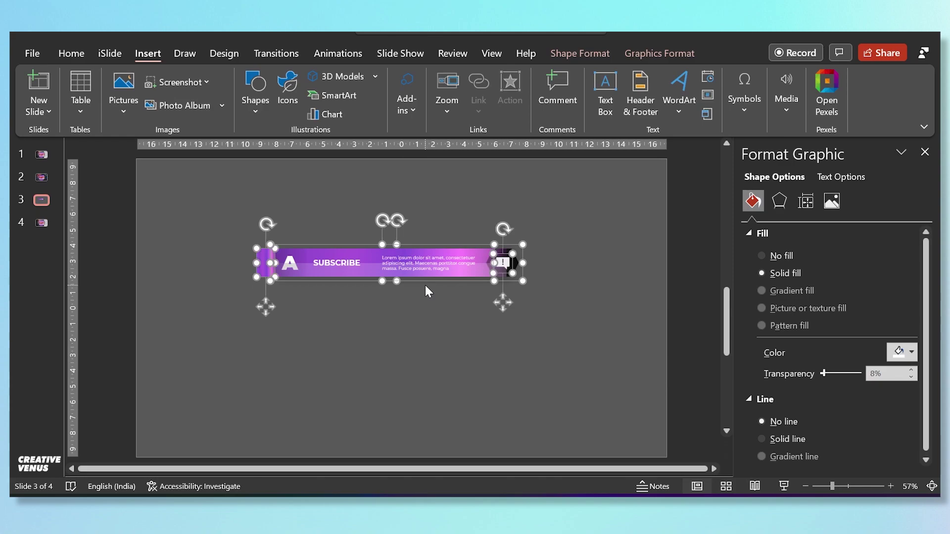
- Move the narrow purple gradient rectangle away from the left end of the subscribe banner
click(426, 314)
click(266, 268)
drag(266, 268, 225, 268)
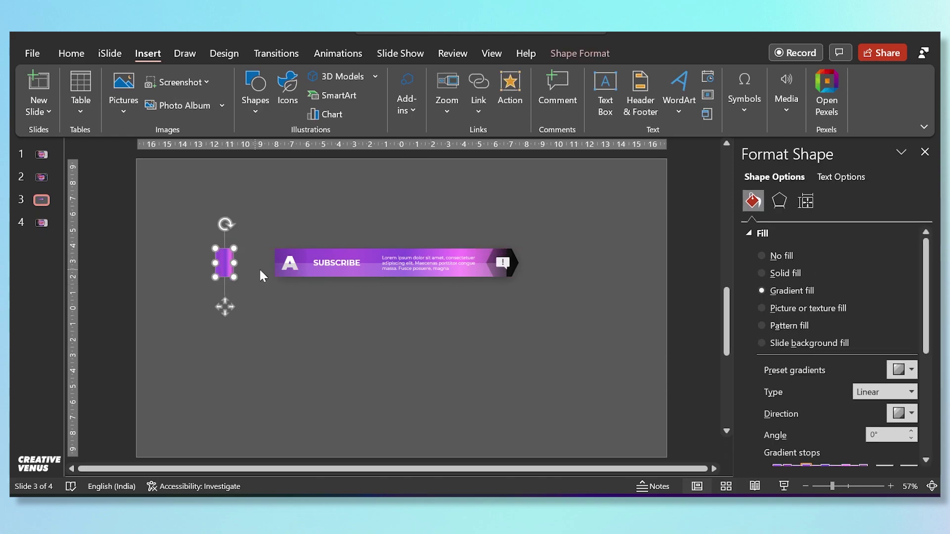
- Pull the letter A off the banner and place it below the banner's left end
click(291, 280)
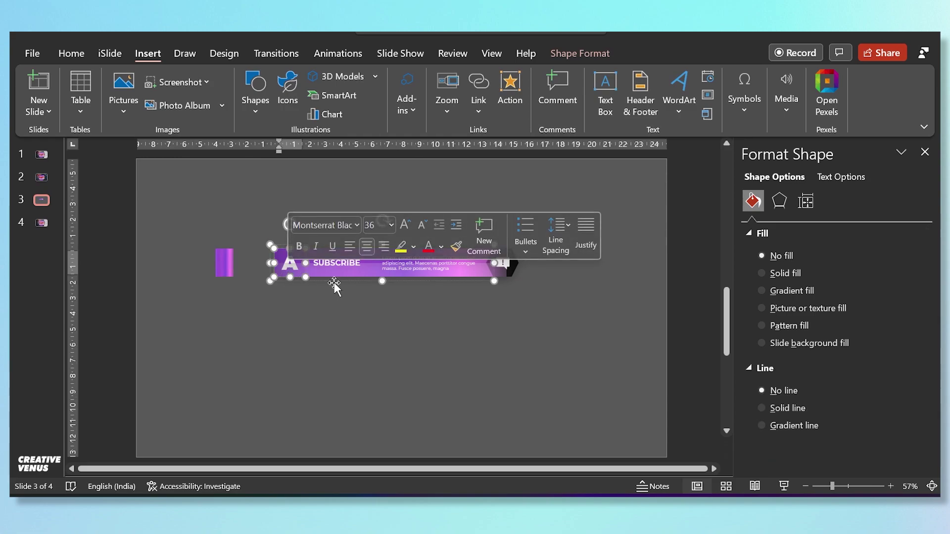
click(333, 315)
click(293, 274)
drag(289, 286, 296, 339)
- Move the grey gradient shadow rectangle off the banner to a spot below its left end
drag(286, 278, 291, 275)
click(290, 274)
click(299, 272)
click(264, 276)
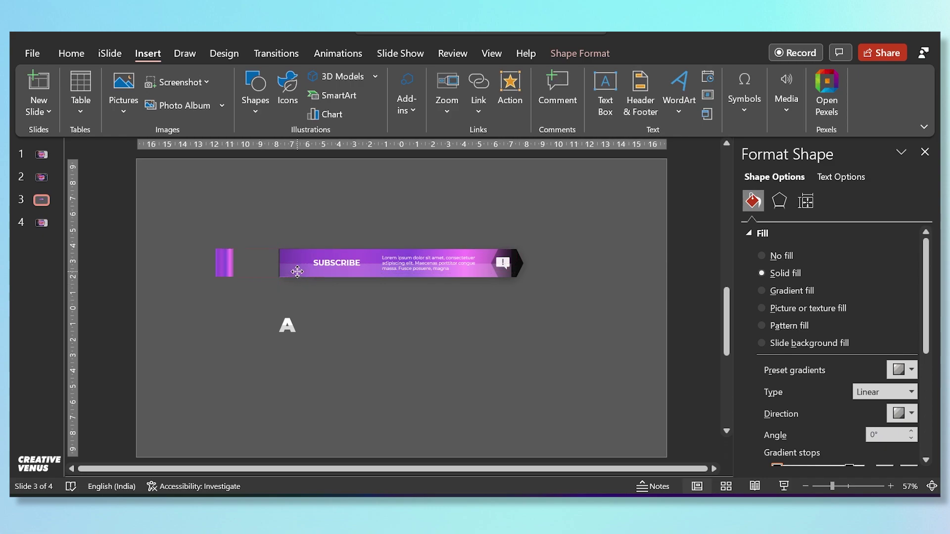
drag(299, 270, 257, 310)
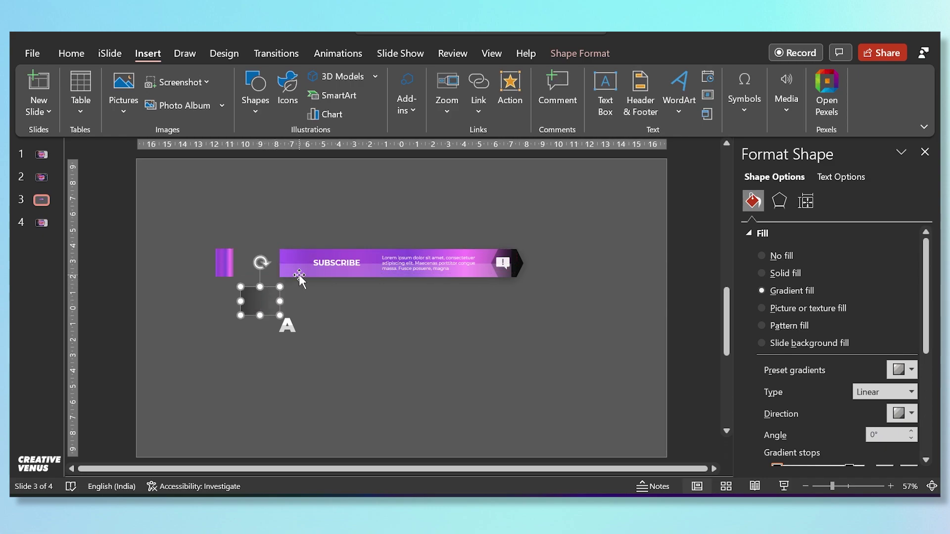
- Move the translucent highlight strip off the purple bar to just below it
click(297, 271)
drag(297, 271, 297, 294)
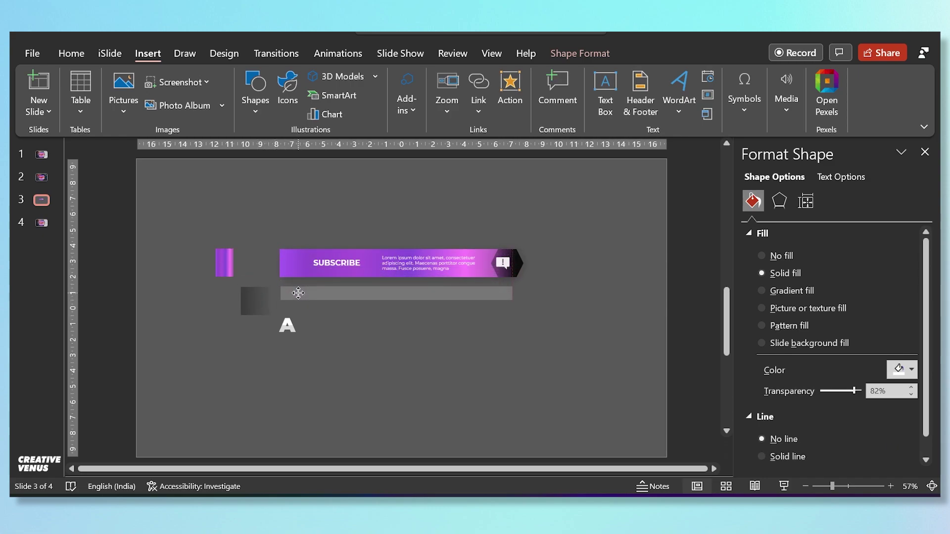
click(294, 265)
- Move the SUBSCRIBE text, the Lorem ipsum text and the speech-bubble icon to a row above the purple bar
click(325, 256)
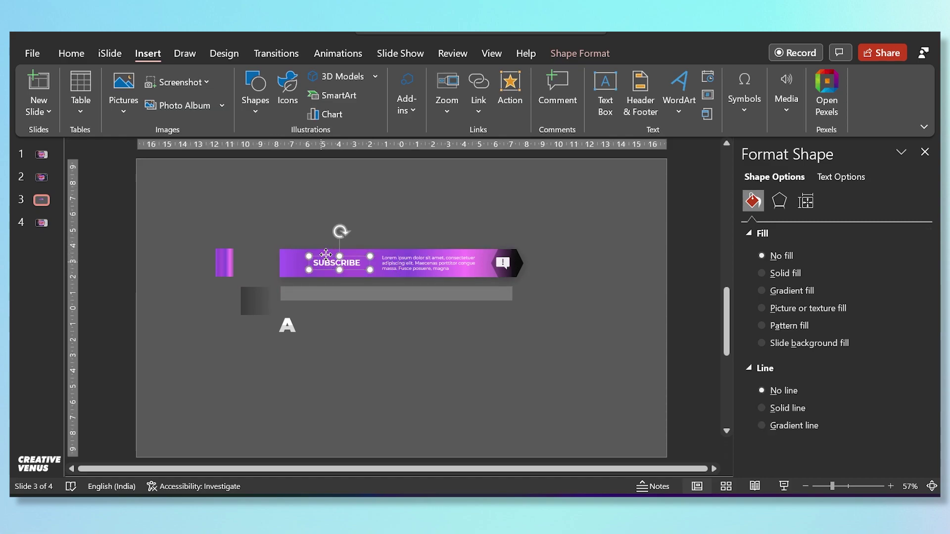
drag(325, 256, 326, 232)
click(414, 255)
drag(413, 253, 412, 225)
click(503, 262)
mouse_move(503, 263)
mouse_down()
mouse_move(506, 229)
mouse_move(500, 246)
mouse_up()
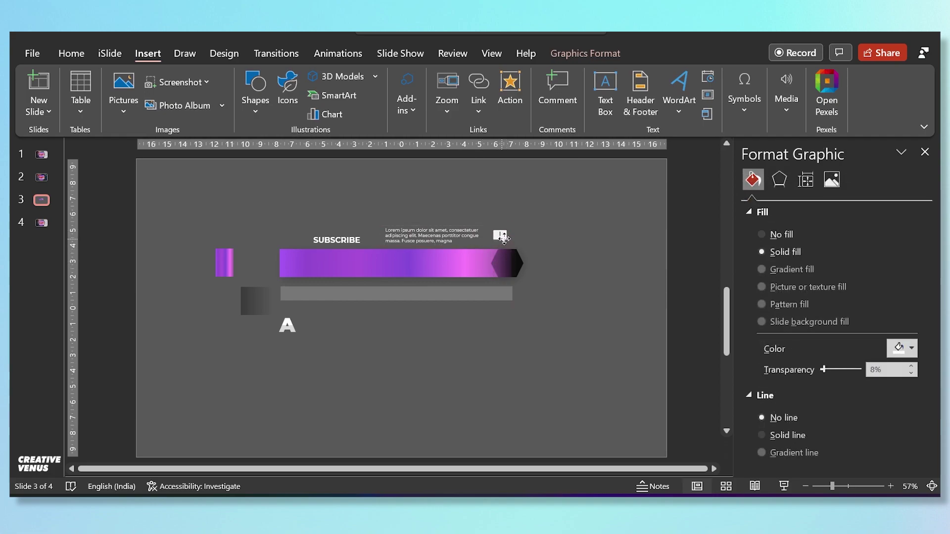
click(356, 238)
drag(356, 238, 354, 234)
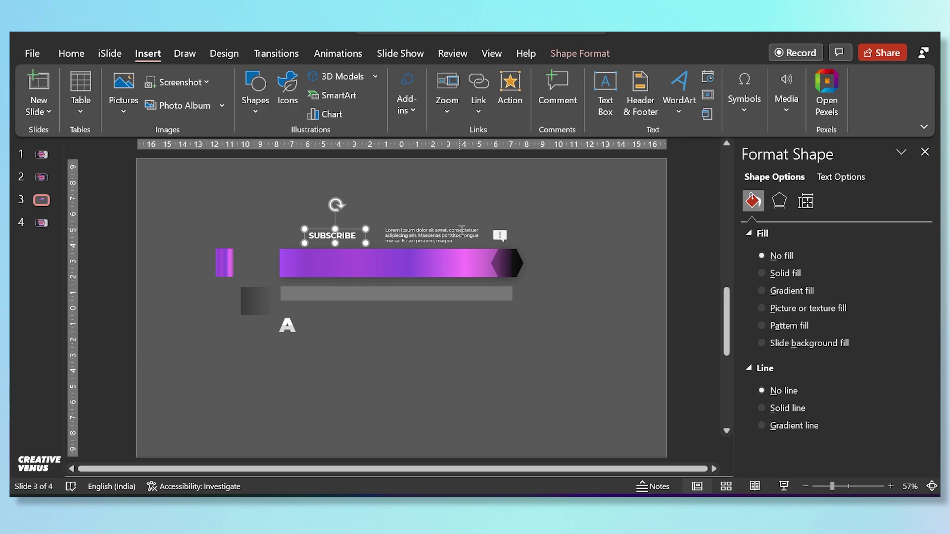
- Separate the black gradient hexagon from the purple bar, placing it just beyond the bar's right end
click(501, 266)
drag(501, 266, 529, 262)
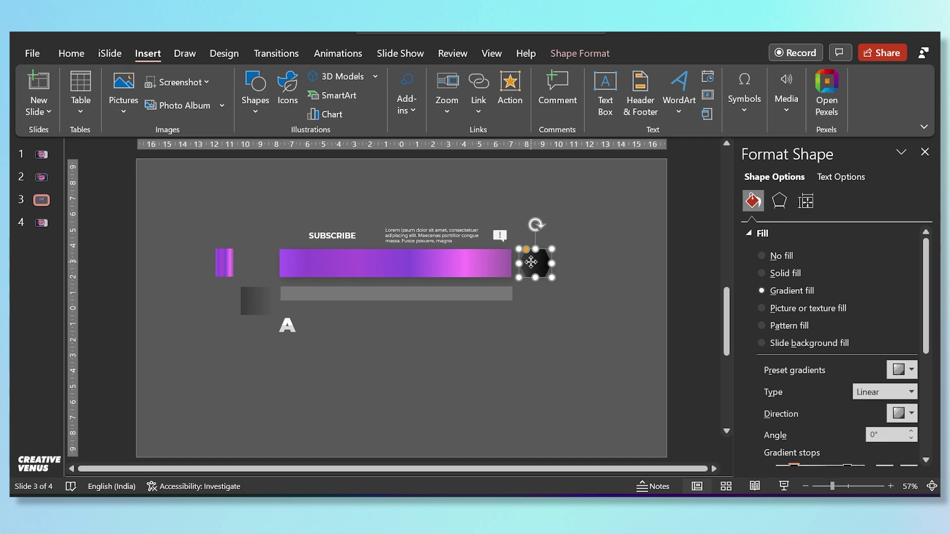
click(542, 310)
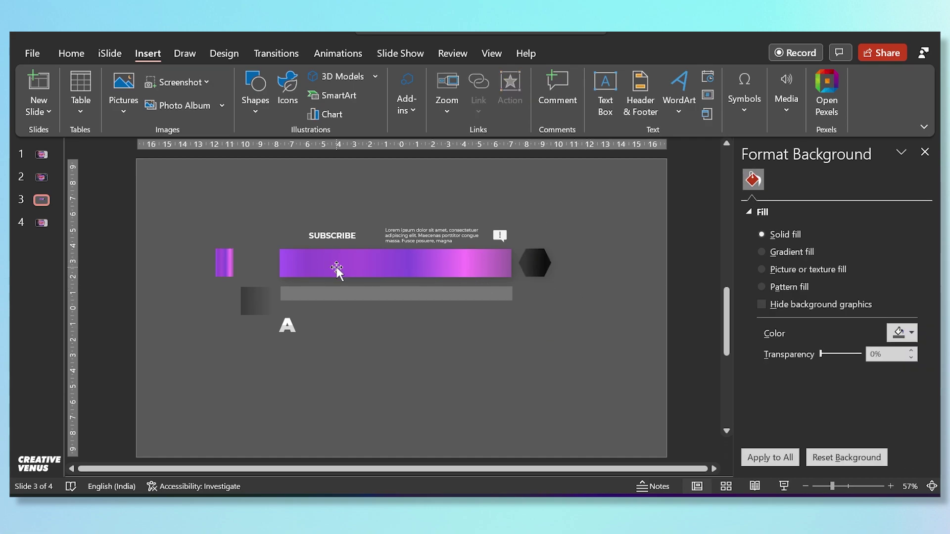
- Fit the narrow purple rectangle and the grey shadow rectangle back against the purple bar's left end
drag(224, 263, 255, 261)
click(293, 263)
click(255, 263)
click(265, 294)
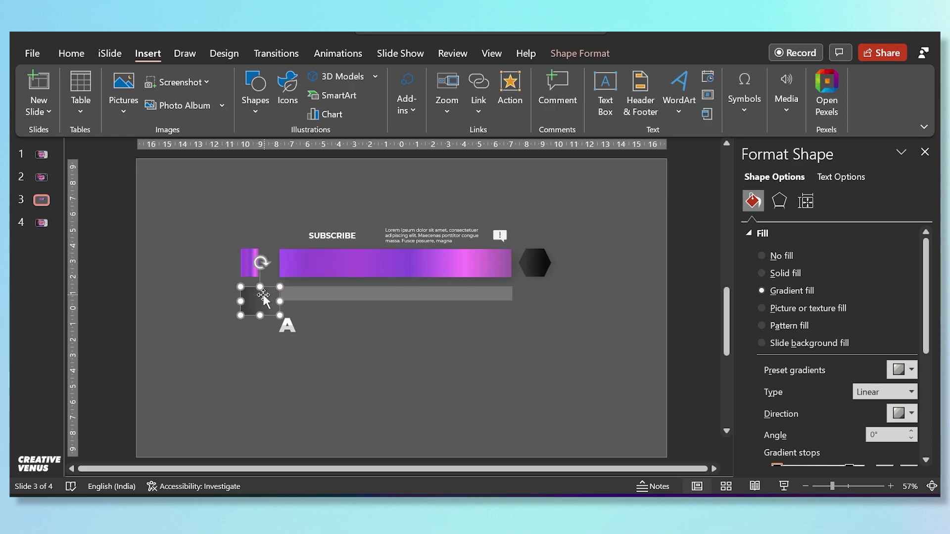
drag(266, 304, 274, 265)
right_click(271, 267)
click(327, 237)
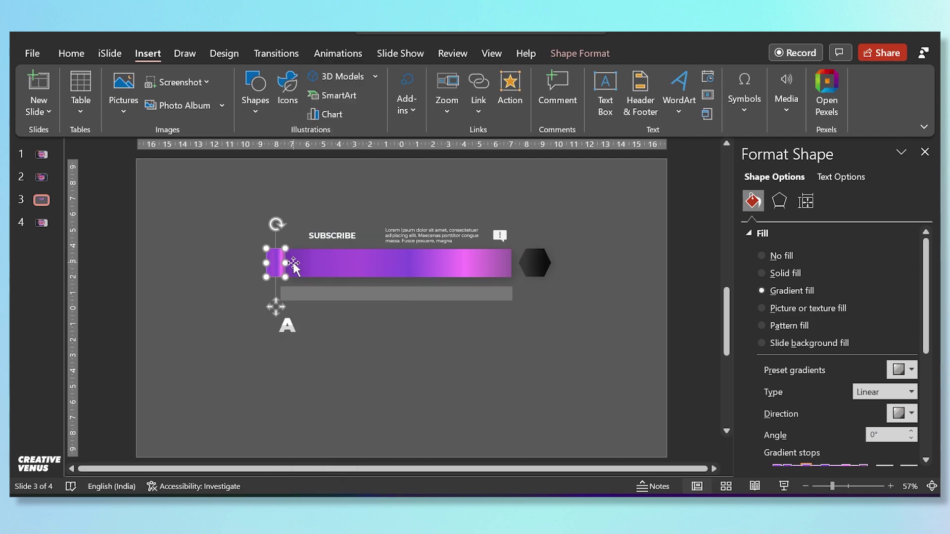
- Move the narrow purple rectangle and the grey shadow rectangle away from the bar again, stacked to its left
click(229, 269)
drag(272, 265, 233, 264)
click(304, 265)
drag(304, 265, 249, 294)
click(286, 367)
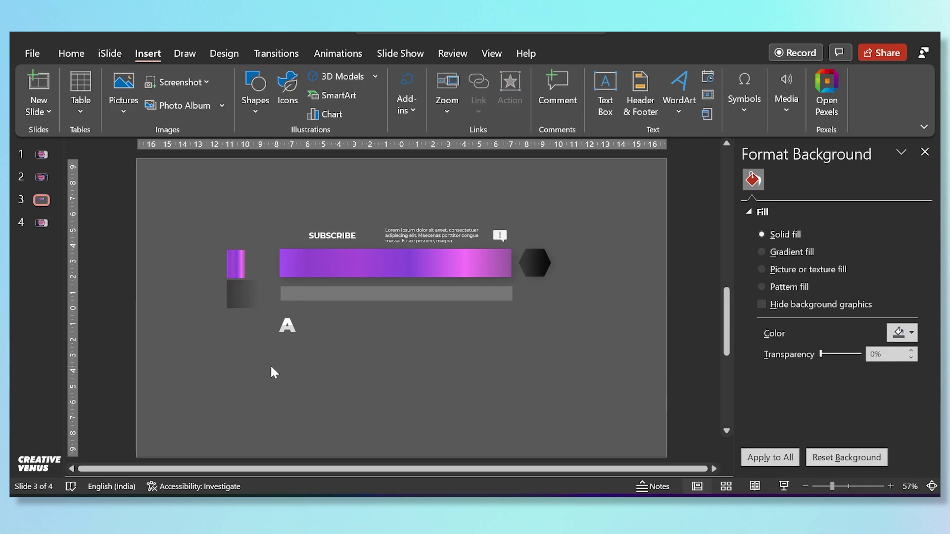
drag(203, 367, 616, 176)
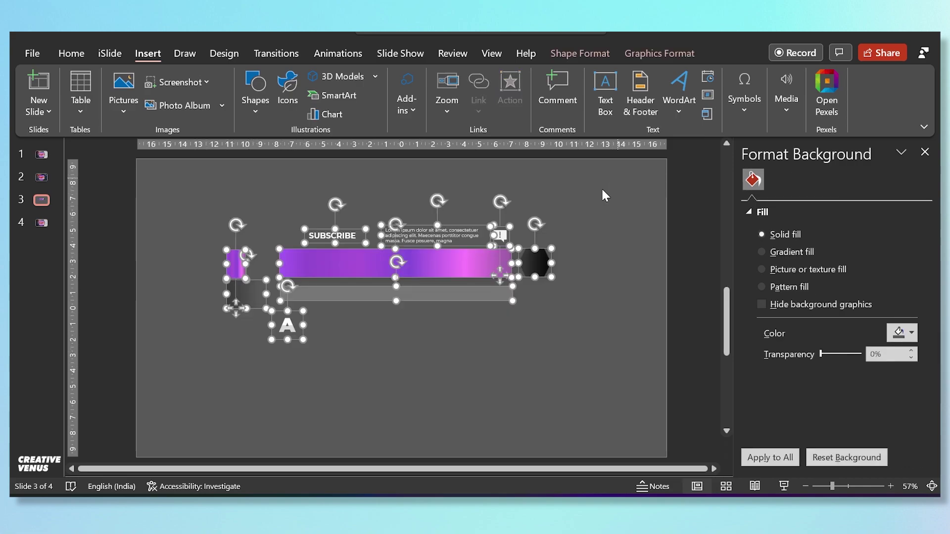
click(546, 359)
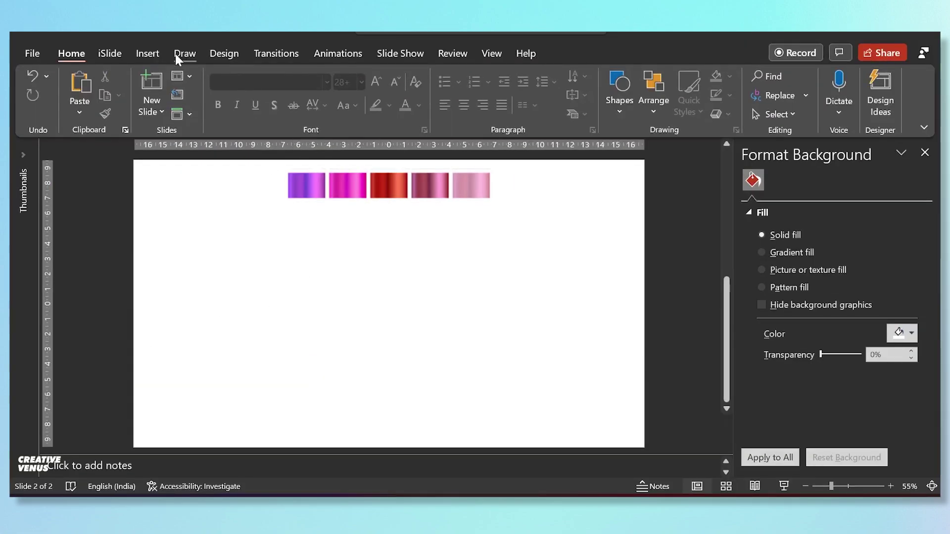
- Draw a small upright rectangle about 1.8 cm high and 1.16 cm wide below the gradient swatches
click(155, 53)
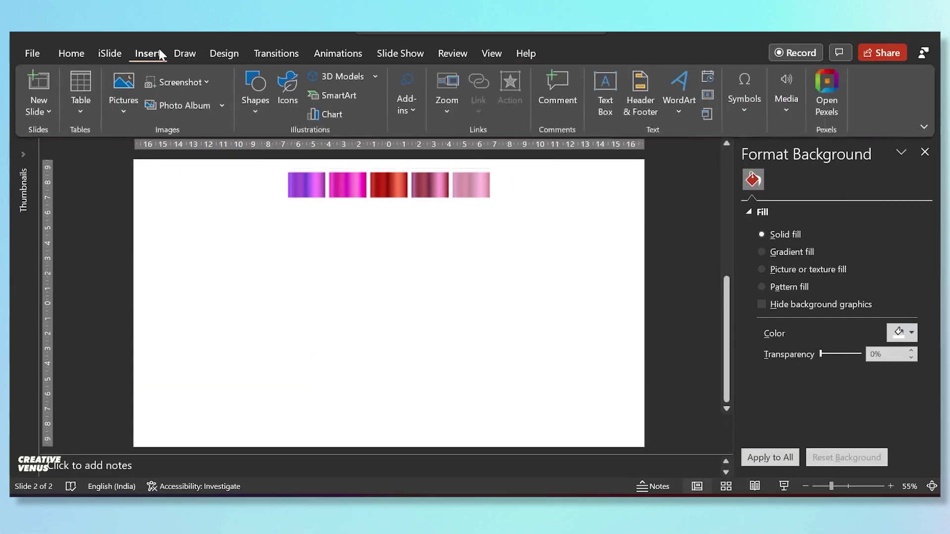
click(246, 114)
click(281, 148)
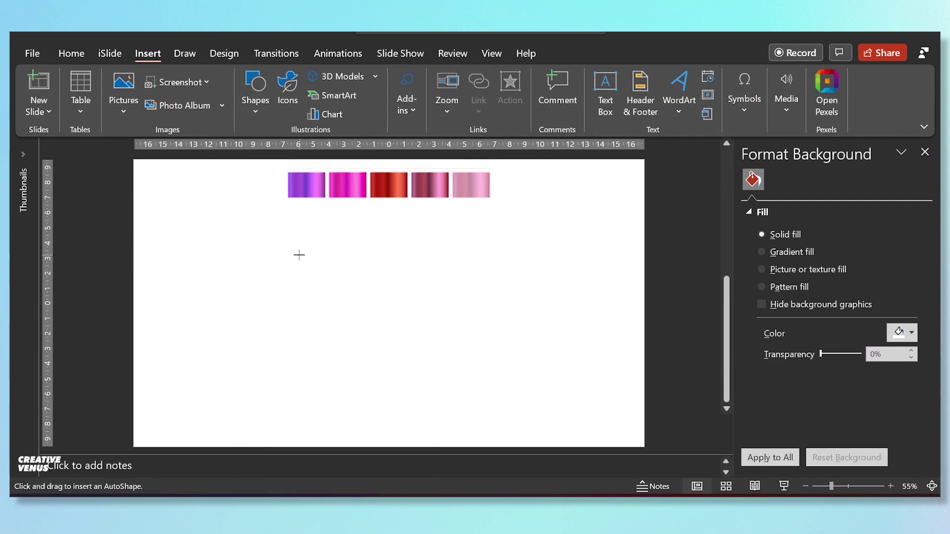
drag(276, 219, 294, 247)
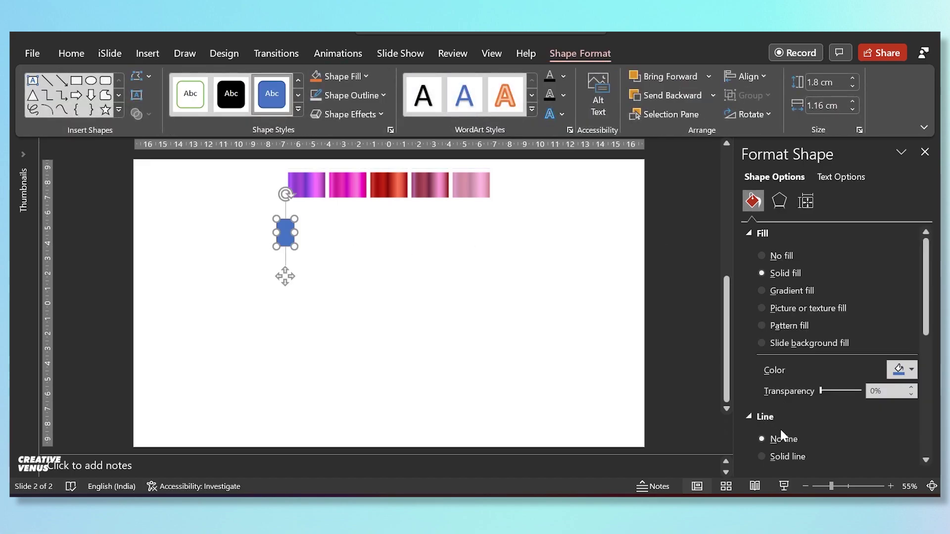
- Give the rectangle a gradient fill, remove the surplus stops to leave two, and set the first stop to 0%
click(784, 290)
scroll(827, 391, down, 3)
scroll(827, 396, down, 1)
click(908, 299)
click(908, 299)
click(908, 300)
click(907, 300)
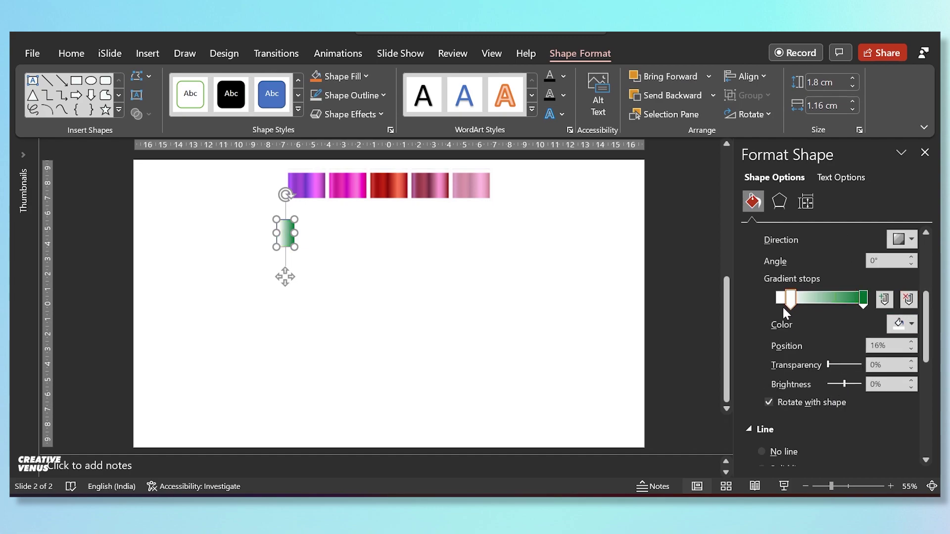
drag(787, 303, 777, 302)
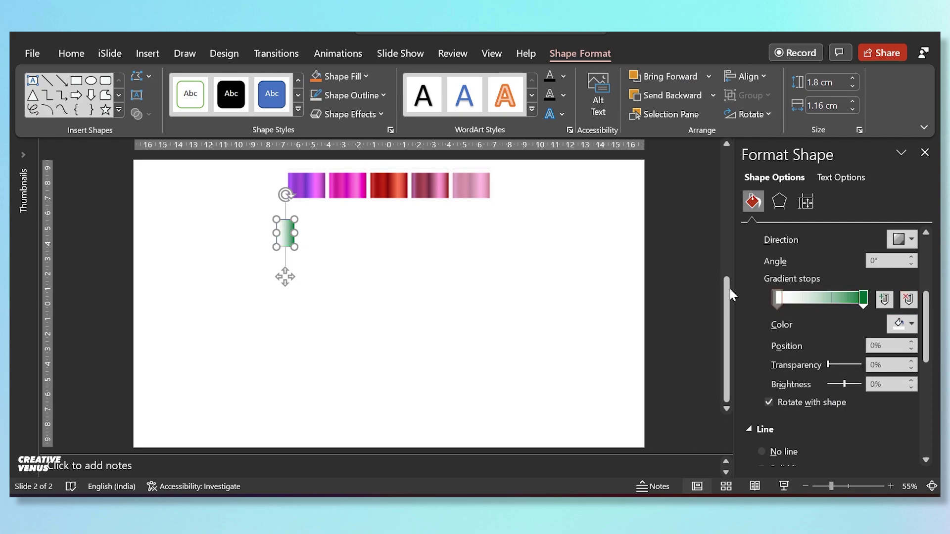
- Add intermediate gradient stops and space them at about 20%, 39% and 62%
click(794, 300)
click(810, 300)
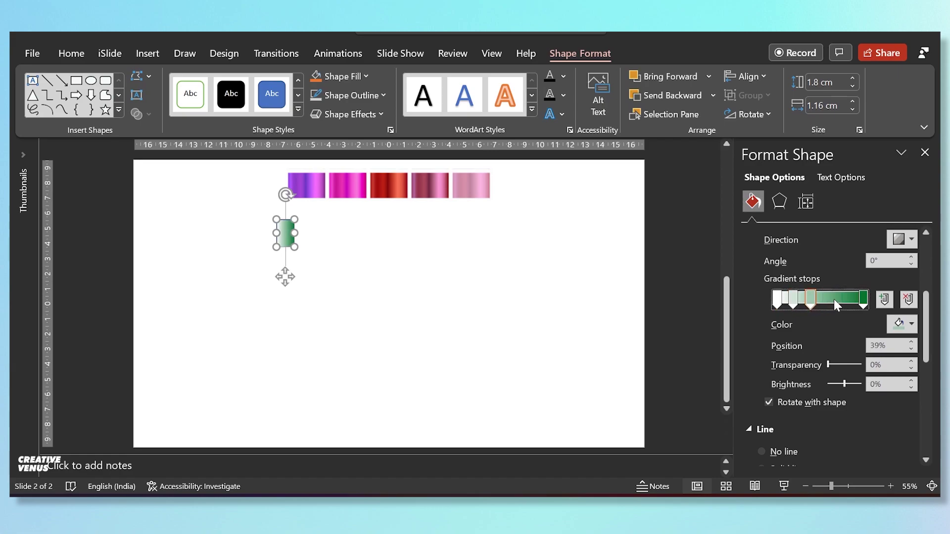
click(826, 300)
click(843, 300)
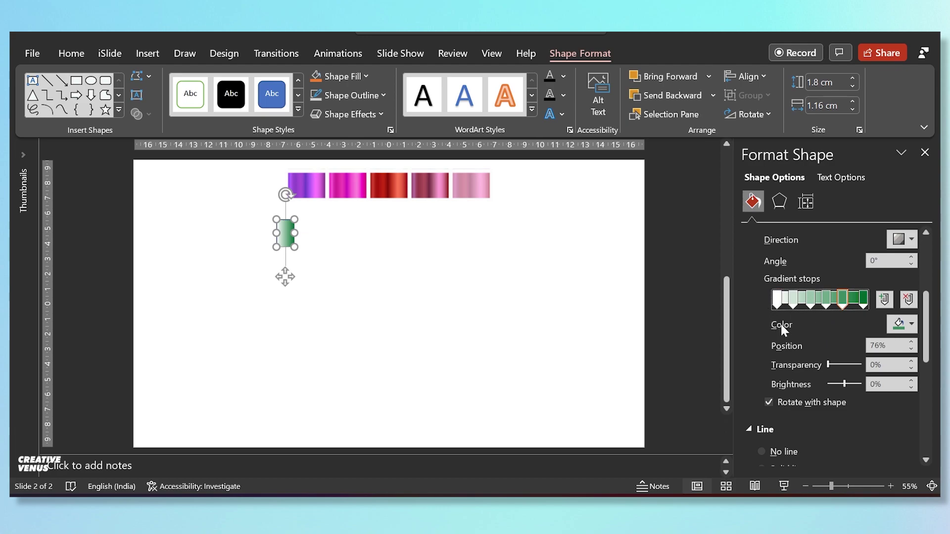
drag(798, 304, 836, 303)
click(778, 301)
click(816, 303)
drag(815, 302, 807, 303)
click(796, 304)
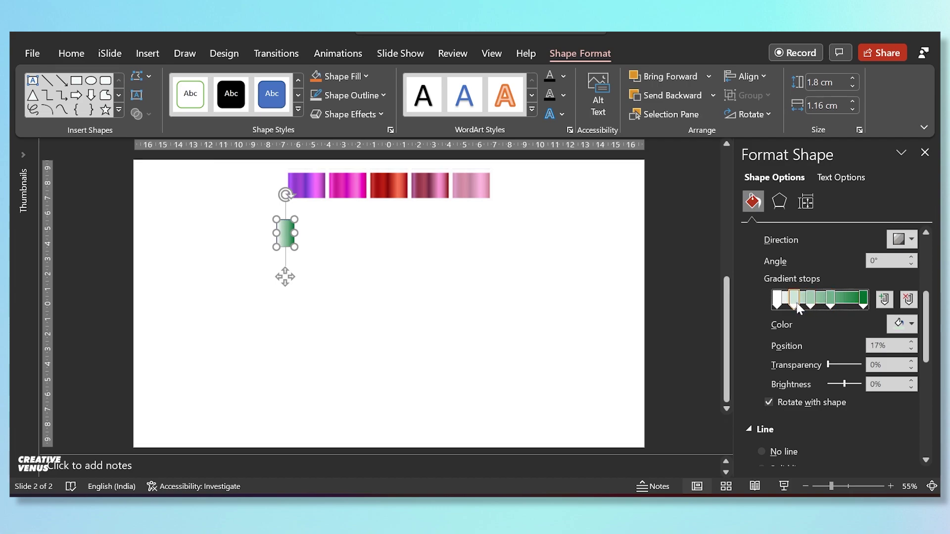
- Color the first two gradient stops with the Eyedropper, sampling the left part of the purple swatch
click(891, 328)
click(860, 307)
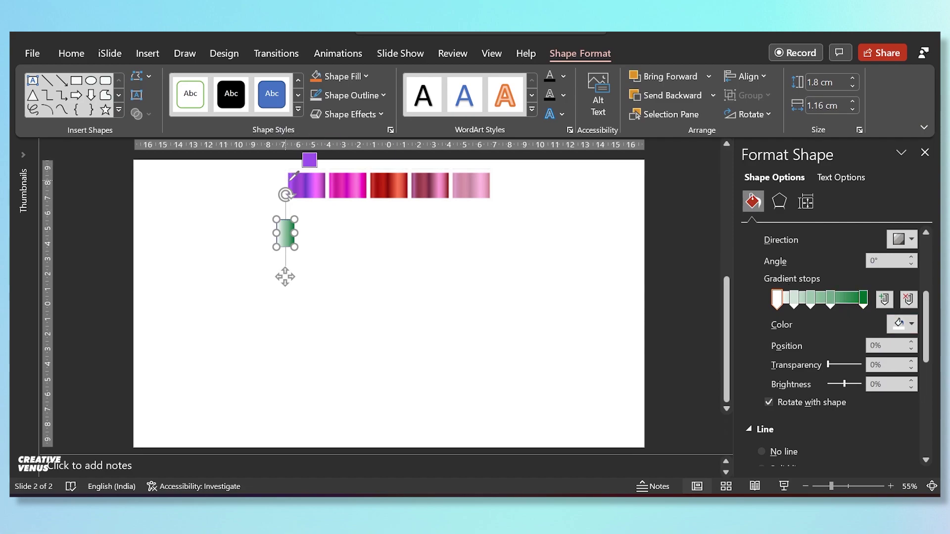
click(291, 180)
click(796, 302)
click(910, 324)
click(860, 307)
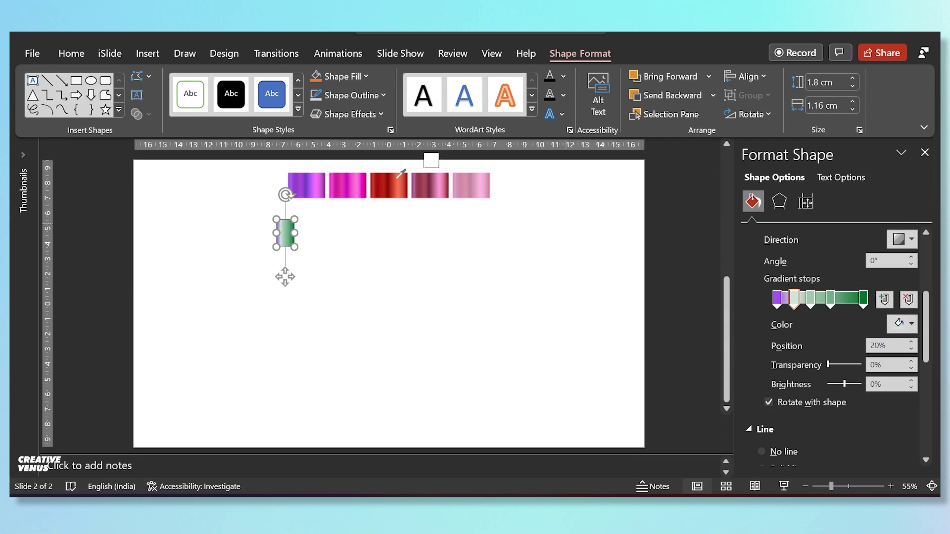
click(296, 182)
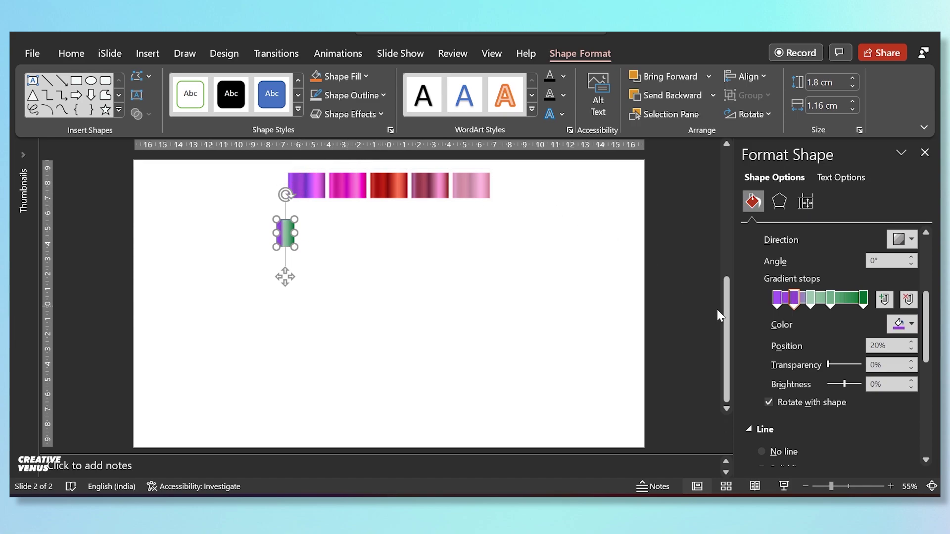
- Color the 39% and 62% gradient stops with the Eyedropper, sampling successive bands of the purple swatch
click(810, 302)
click(910, 325)
click(860, 307)
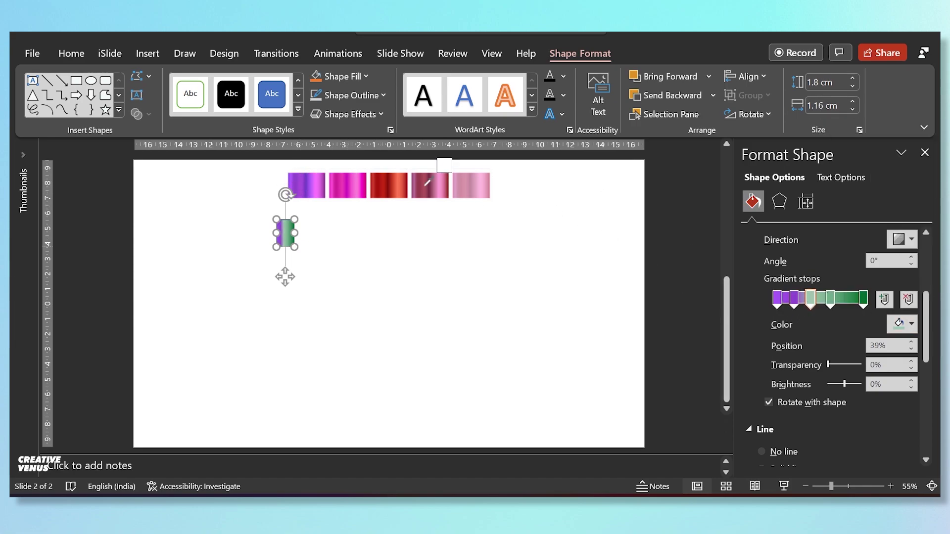
click(301, 181)
click(828, 301)
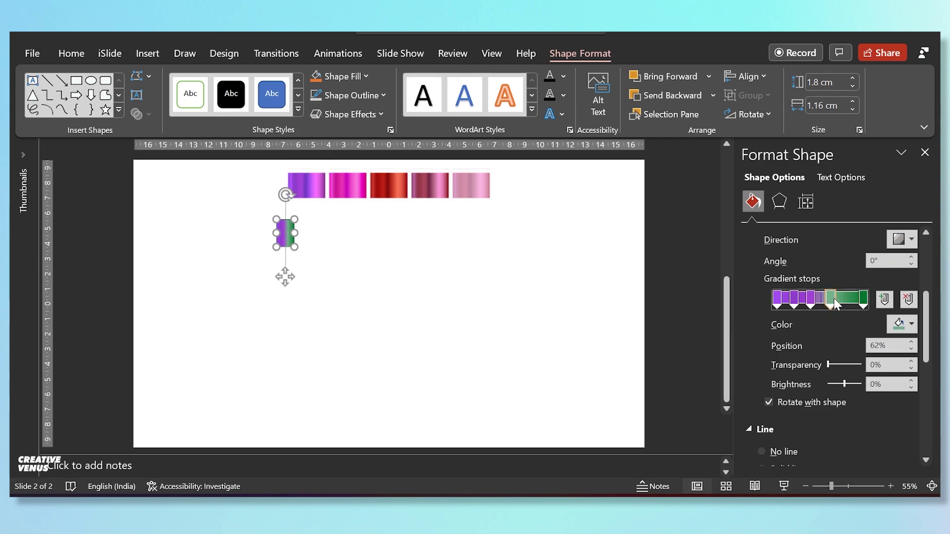
click(906, 326)
click(855, 314)
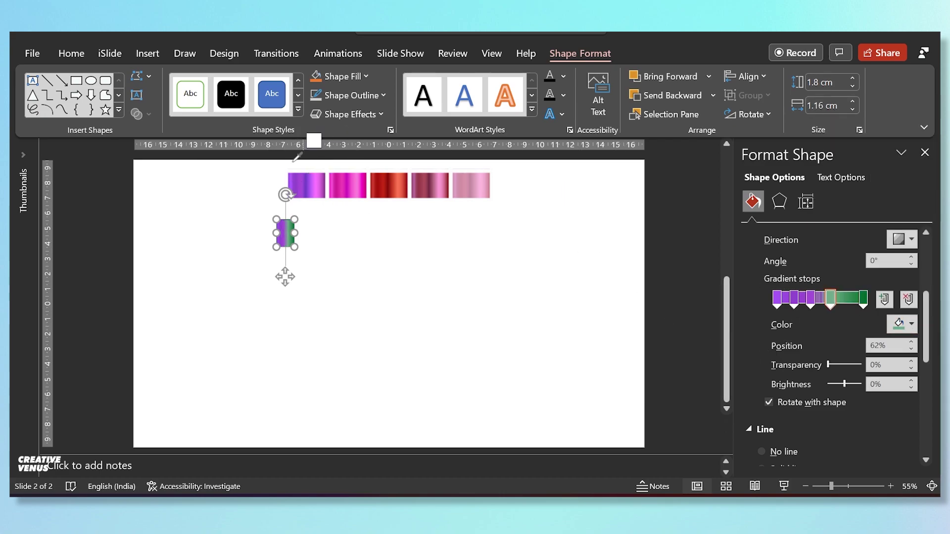
click(311, 180)
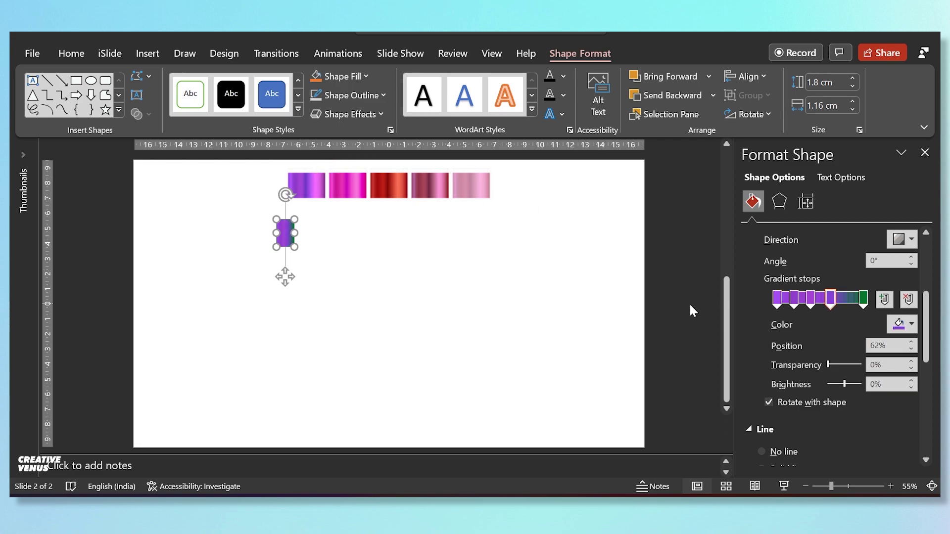
- Color the 100% gradient stop by sampling the right edge of the purple swatch with the Eyedropper
click(865, 300)
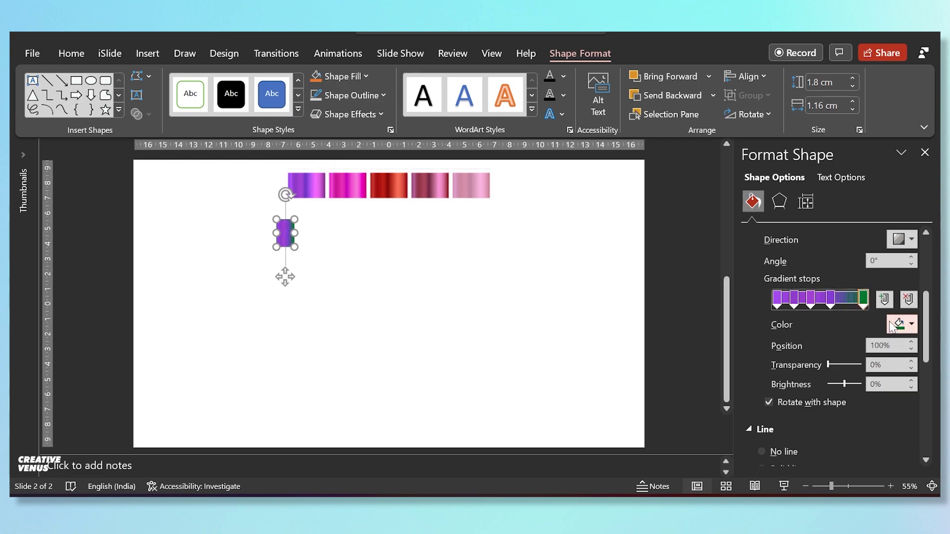
click(894, 328)
click(866, 310)
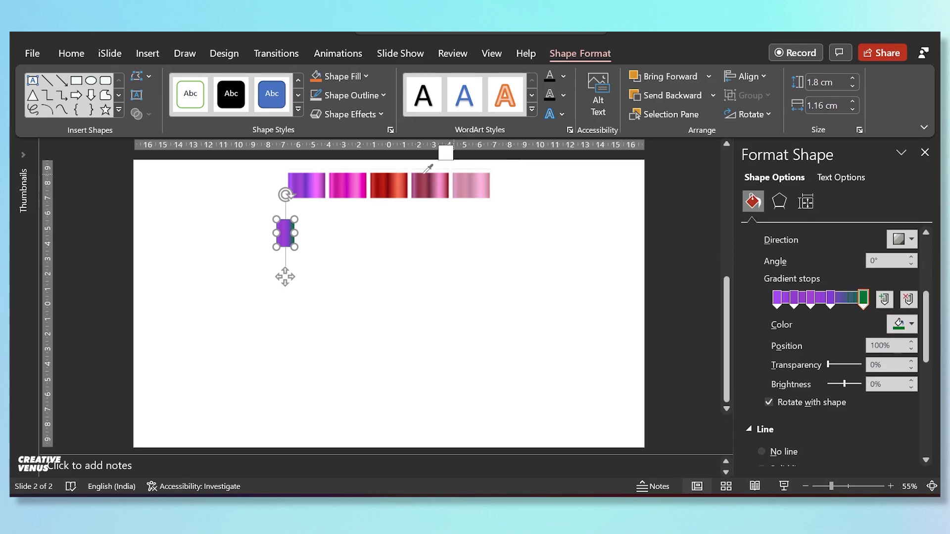
click(326, 185)
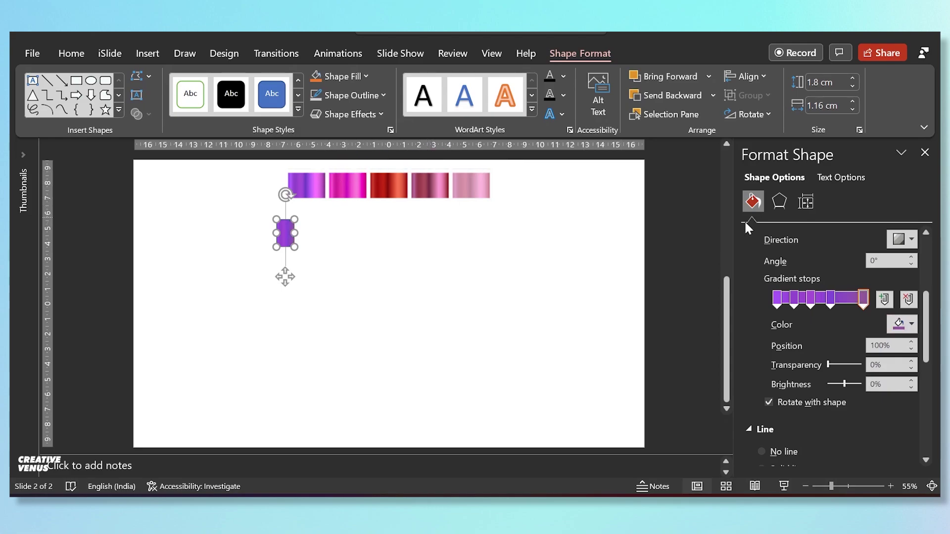
- Add a gradient stop at 76% and color it with the pink band sampled from the purple swatch
click(843, 297)
click(902, 324)
click(871, 307)
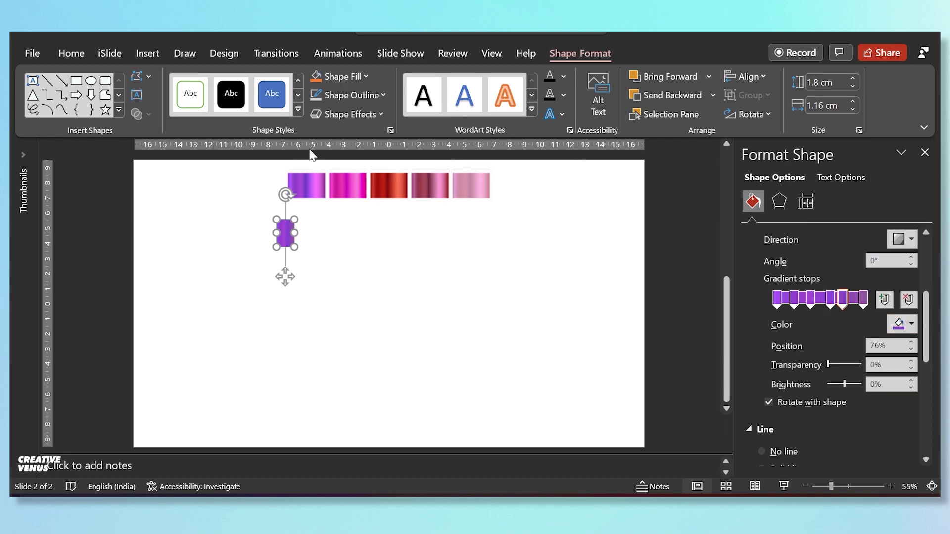
click(319, 182)
- Reposition the small purple rectangle's inner gradient stops, spreading them to 12%, 34%, 56% and 80%
drag(831, 299, 799, 305)
click(808, 304)
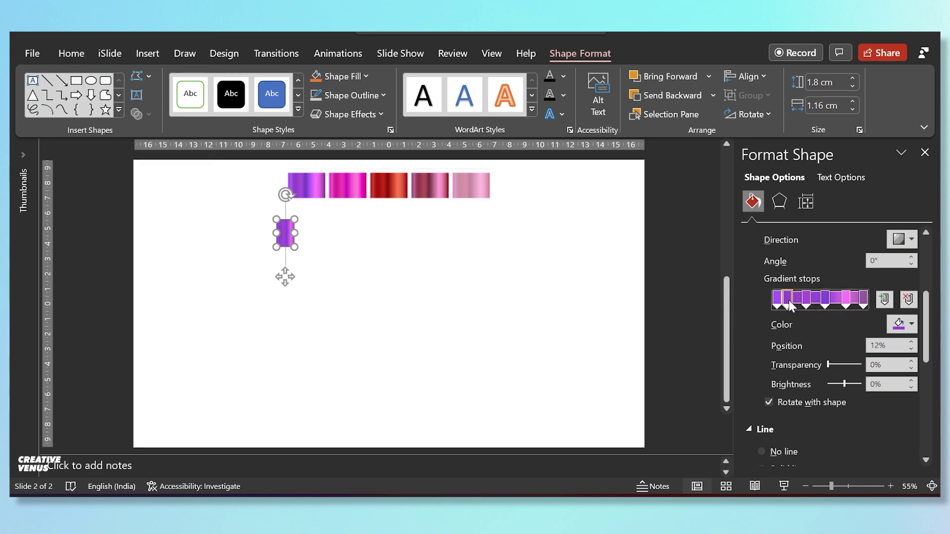
click(382, 293)
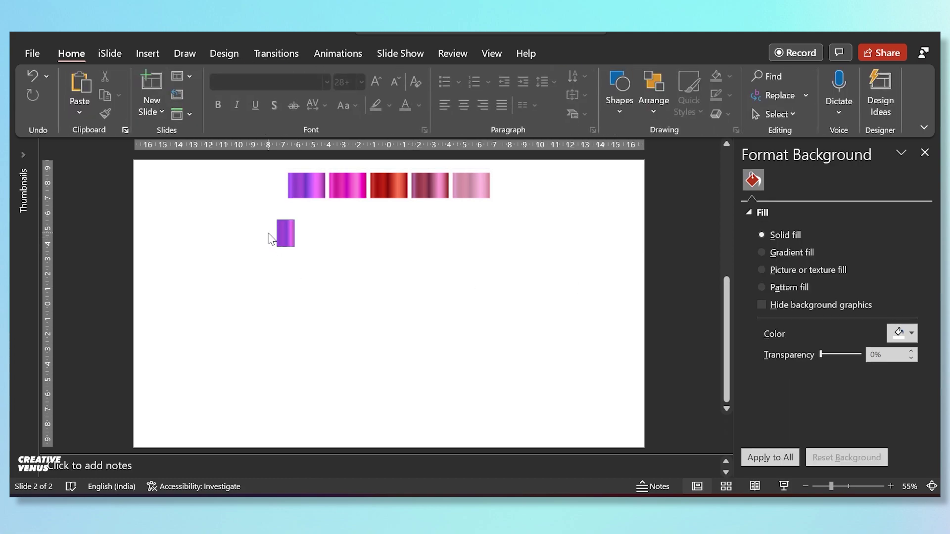
- Remove the outline from the small purple gradient rectangle
click(289, 238)
scroll(750, 369, down, 3)
click(437, 339)
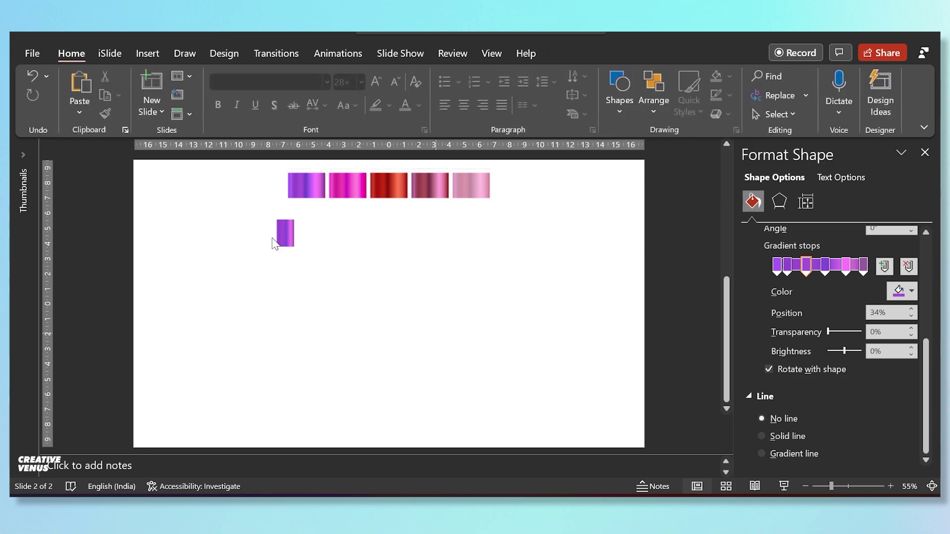
- Duplicate the small purple rectangle directly below itself and move the copy's third gradient stop to 27%
click(288, 236)
drag(288, 236, 286, 267)
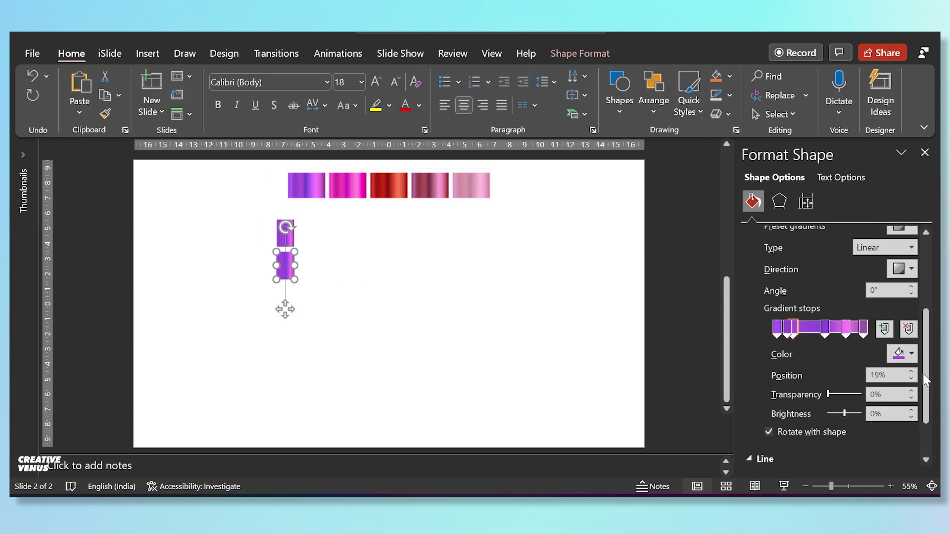
drag(794, 330, 800, 330)
- Color the copy's 0% and 12% gradient stops with the Eyedropper, sampling the left part of the magenta swatch
click(776, 330)
click(909, 366)
click(841, 335)
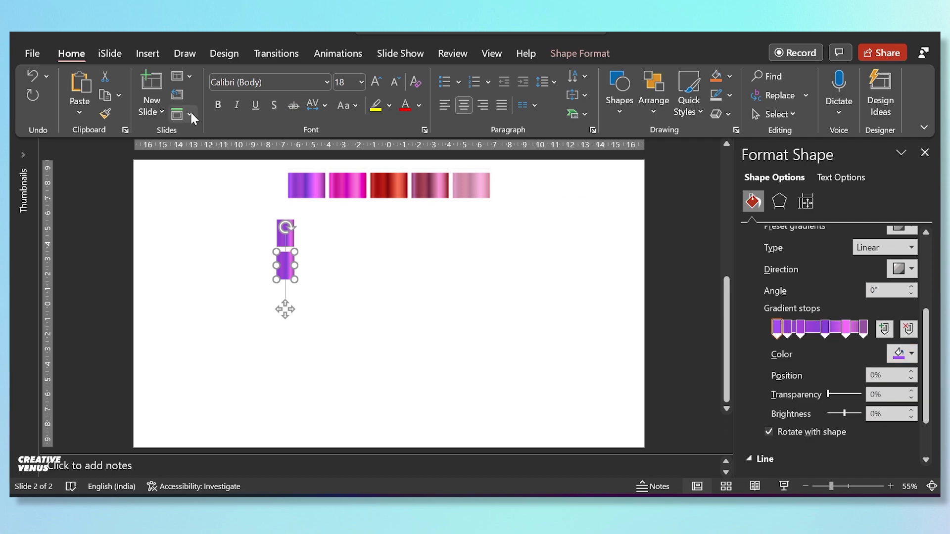
click(332, 190)
click(788, 329)
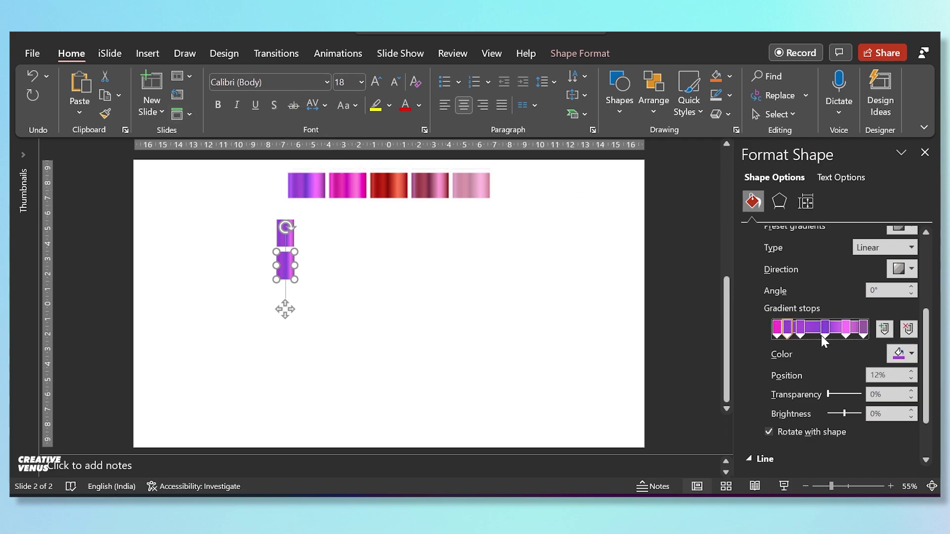
click(911, 354)
click(850, 337)
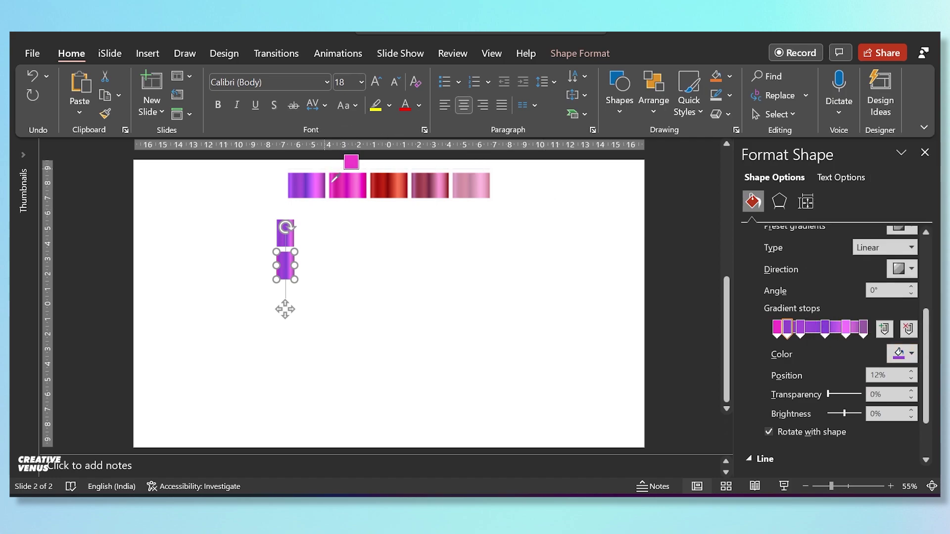
click(338, 180)
- Color the 27% and 56% gradient stops with the Eyedropper, sampling the middle bands of the magenta swatch
click(800, 328)
click(911, 354)
click(850, 337)
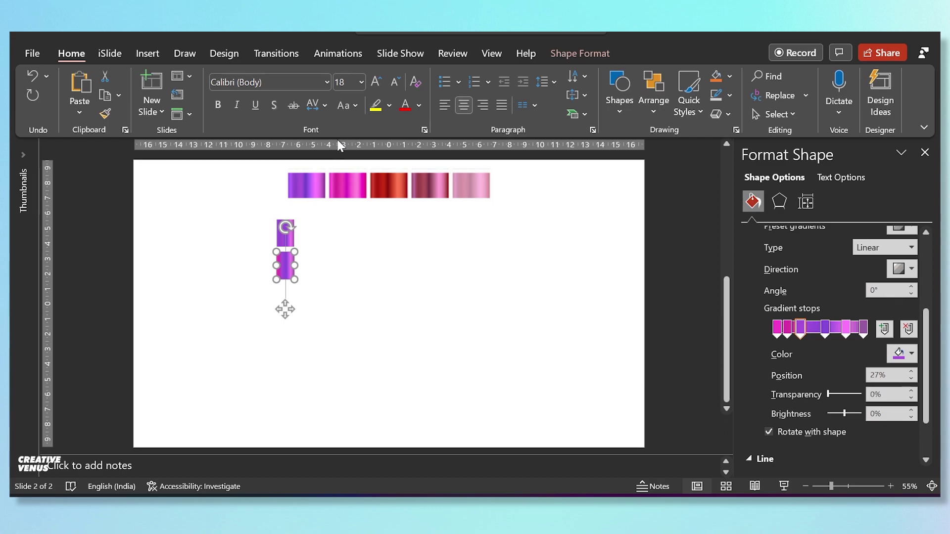
click(343, 182)
click(825, 328)
click(911, 354)
click(850, 337)
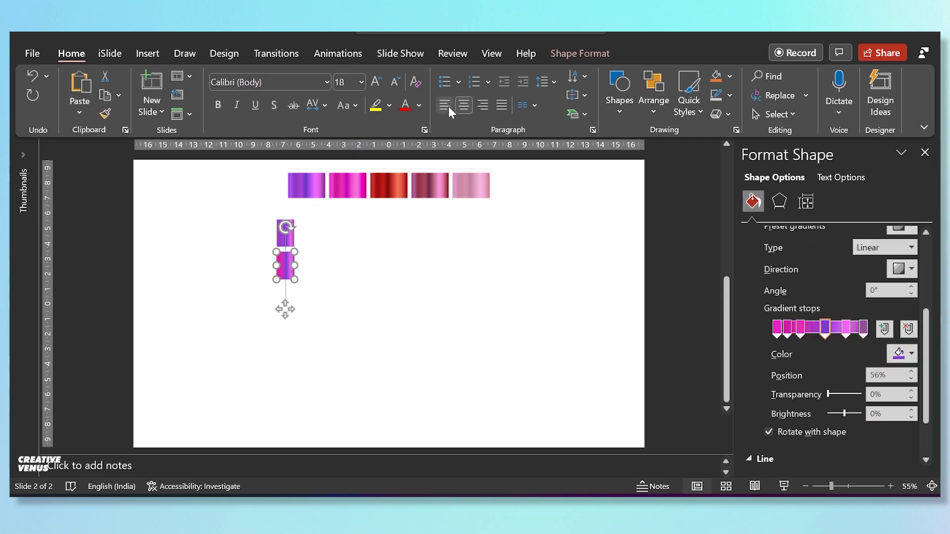
click(349, 185)
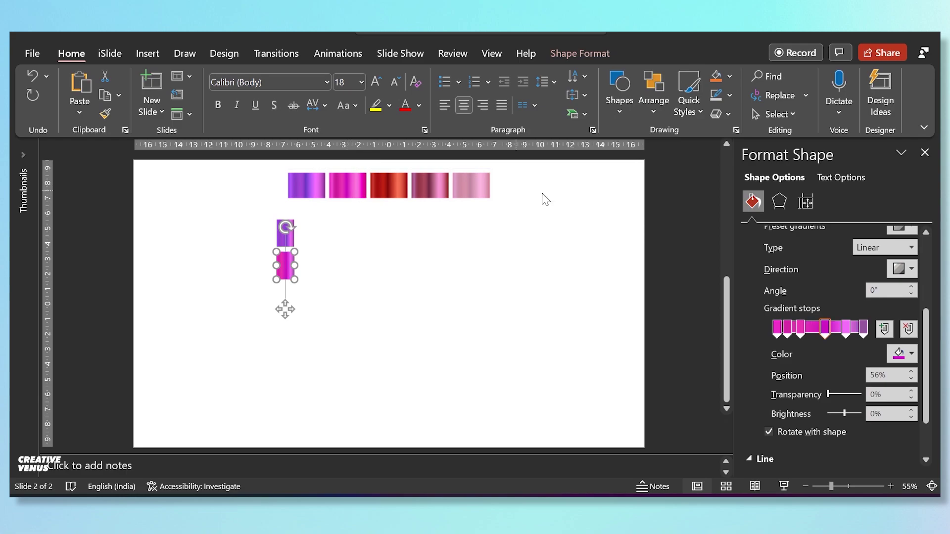
- Color the 80% and 100% gradient stops with the Eyedropper, sampling the right part of the magenta swatch
click(846, 328)
click(911, 353)
click(850, 337)
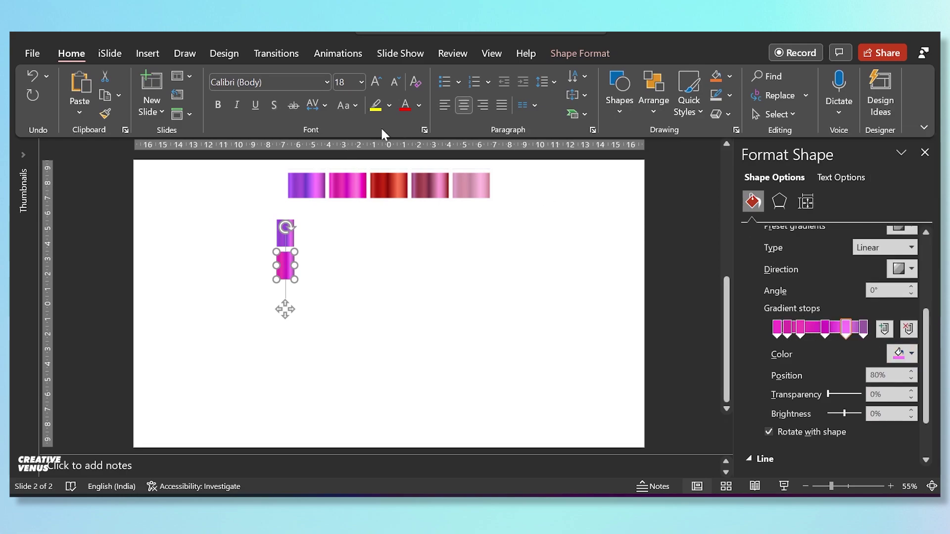
click(362, 182)
click(863, 329)
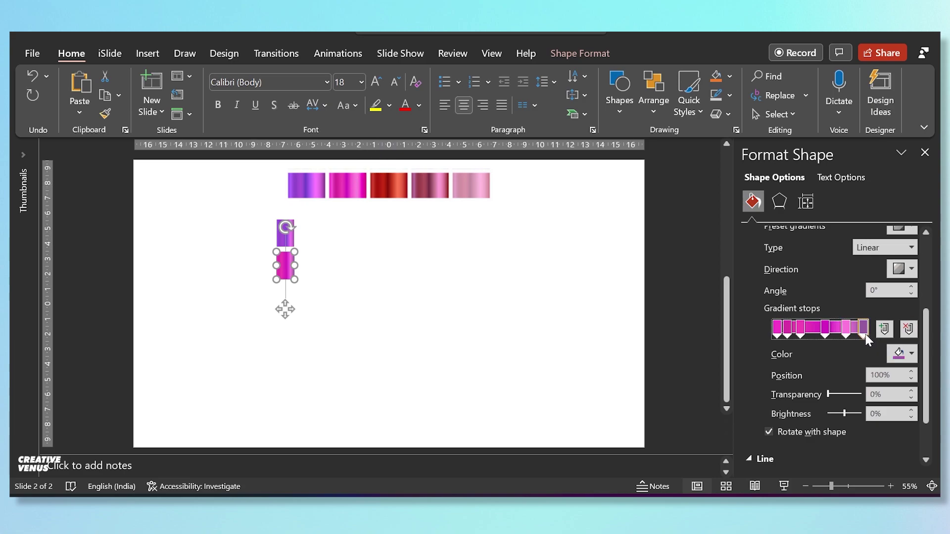
click(893, 354)
click(850, 336)
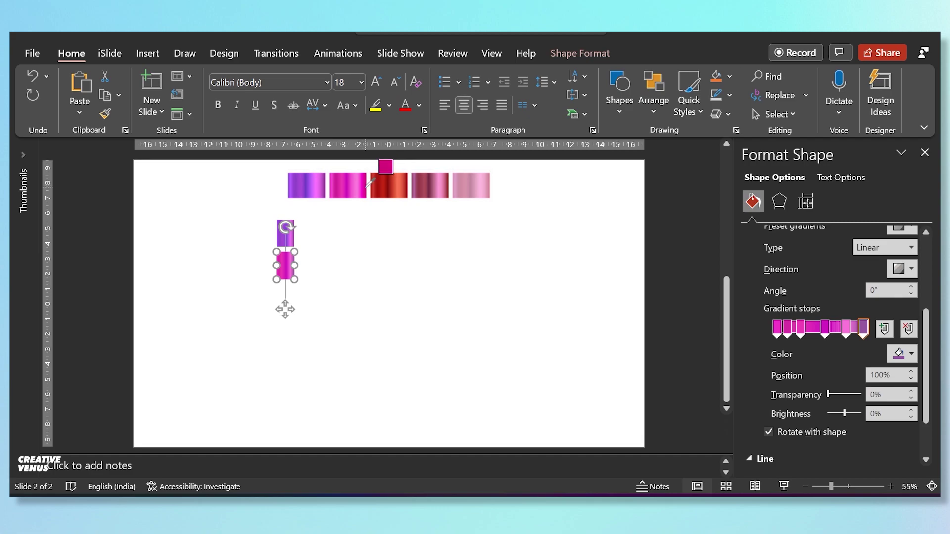
click(297, 293)
- Duplicate the magenta rectangle below itself and recolor the copy's gradient stops with colors sampled from the red swatch
click(289, 268)
key(ctrl+d)
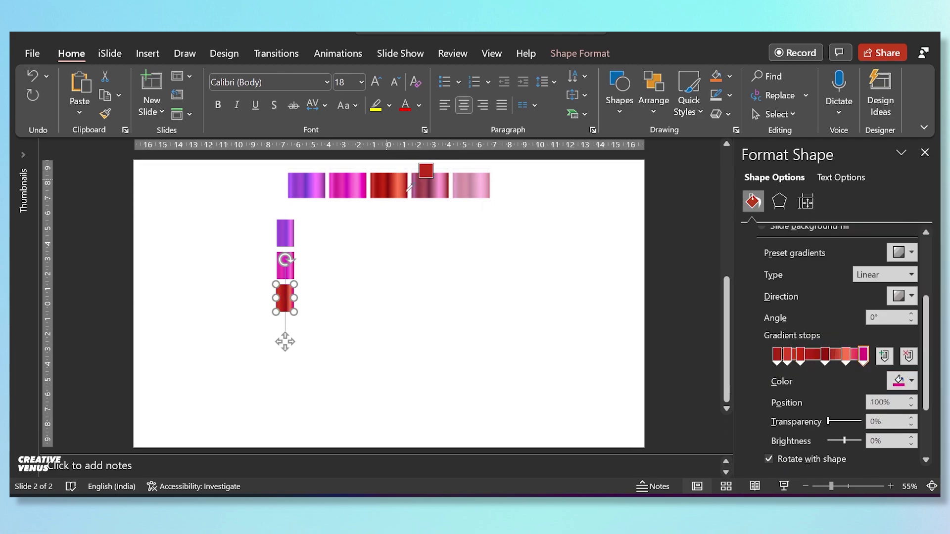
click(590, 331)
- Add two more rectangle copies below the red one, coloring their gradient stops from the maroon and pale pink swatches
click(285, 298)
drag(288, 309, 288, 341)
click(780, 344)
click(802, 344)
click(906, 370)
click(851, 352)
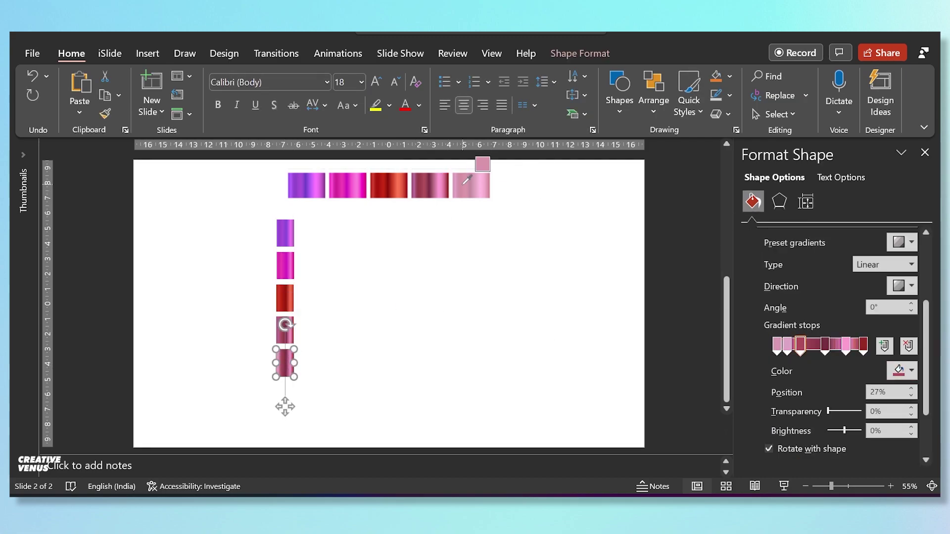
click(464, 183)
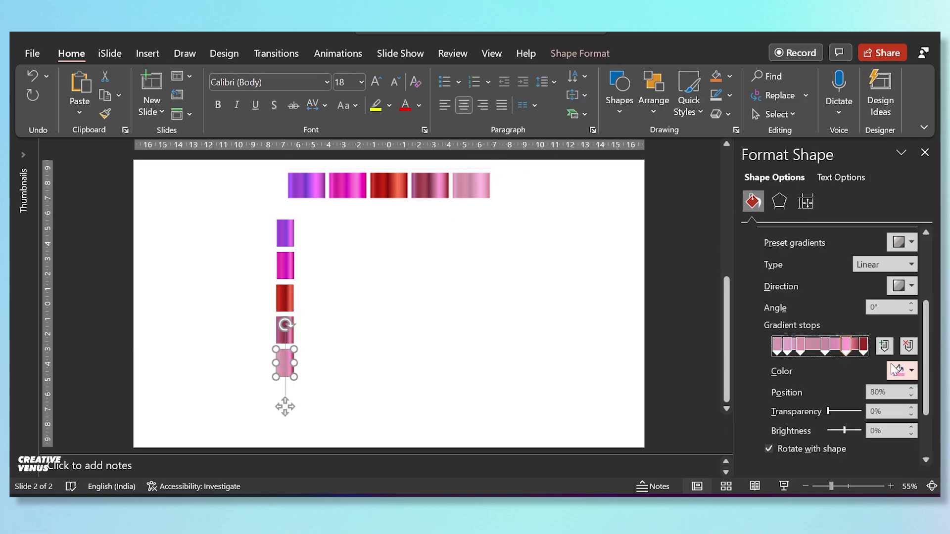
click(447, 296)
- Align the five small gradient rectangles to a common center and distribute them vertically
drag(261, 416, 324, 208)
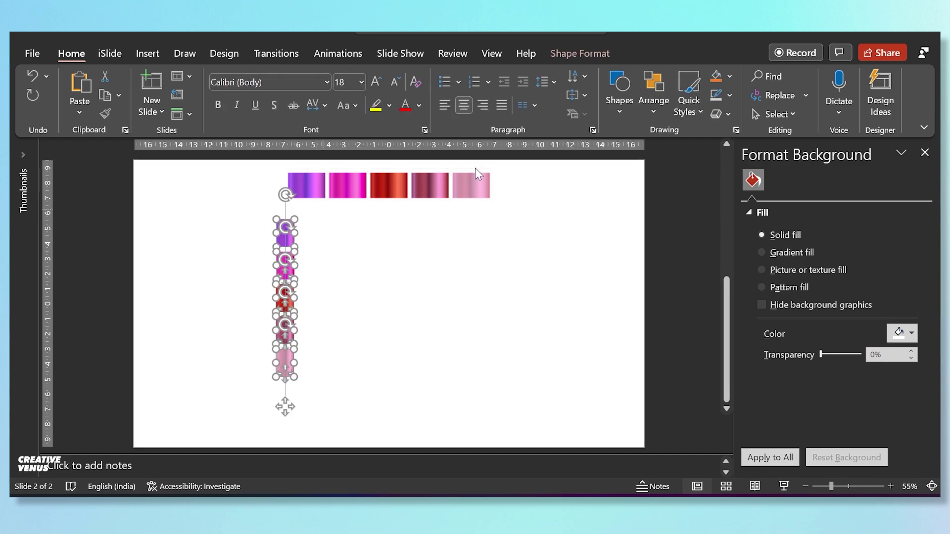
click(558, 54)
click(748, 76)
click(758, 117)
click(752, 77)
click(772, 246)
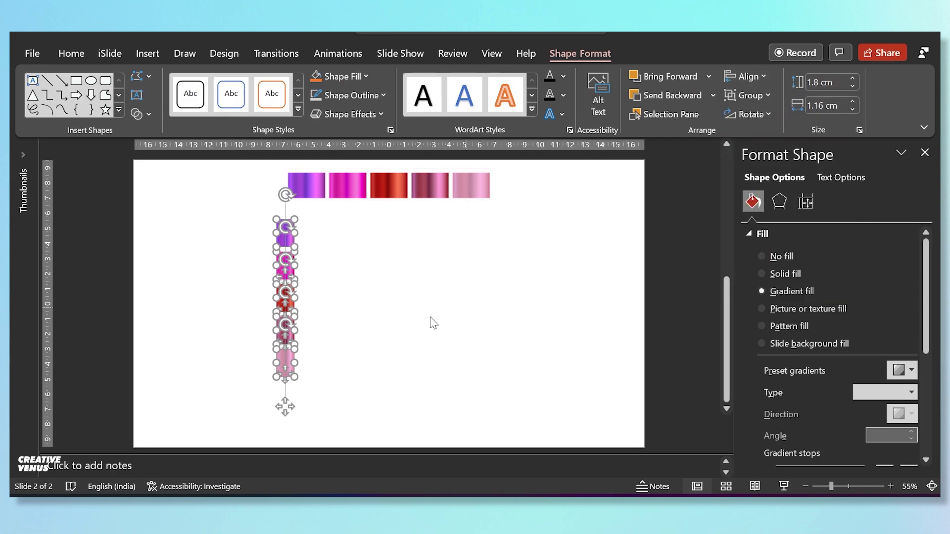
click(383, 357)
- Move the whole column of five small rectangles slightly right and down on the slide
drag(242, 410, 337, 213)
mouse_move(281, 239)
mouse_down()
mouse_move(303, 246)
mouse_move(290, 245)
mouse_up()
click(354, 259)
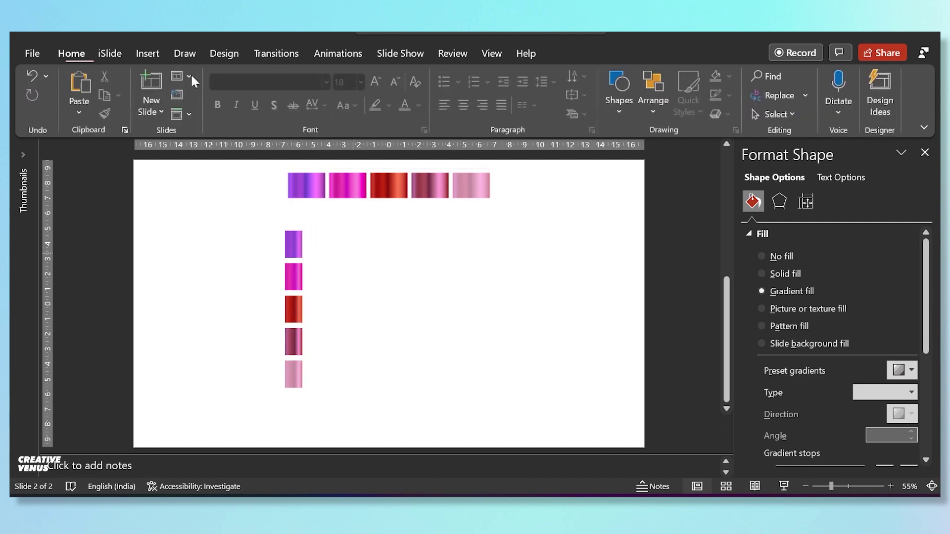
- Draw a long rectangle about 14.79 cm wide and 1.8 cm high beside the small purple rectangle
click(154, 56)
click(256, 114)
click(294, 151)
drag(308, 230, 531, 258)
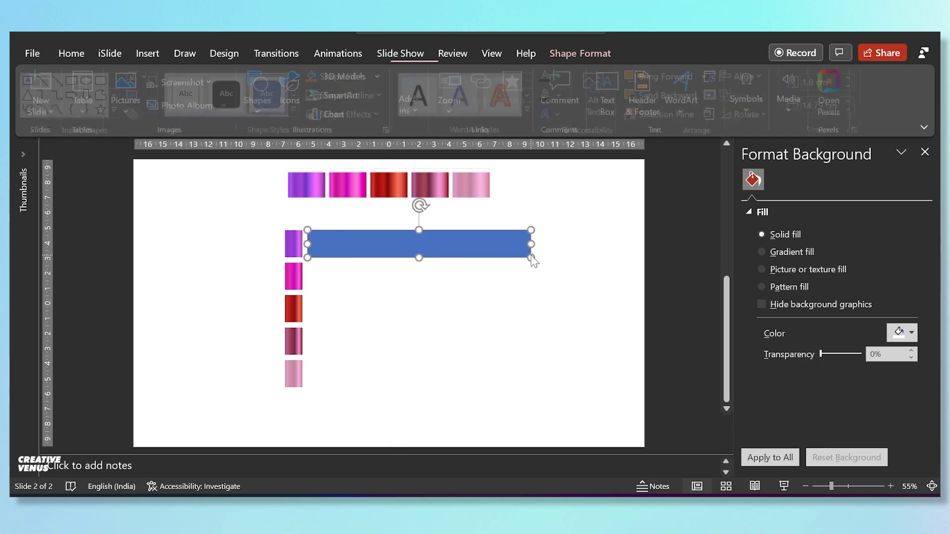
click(554, 284)
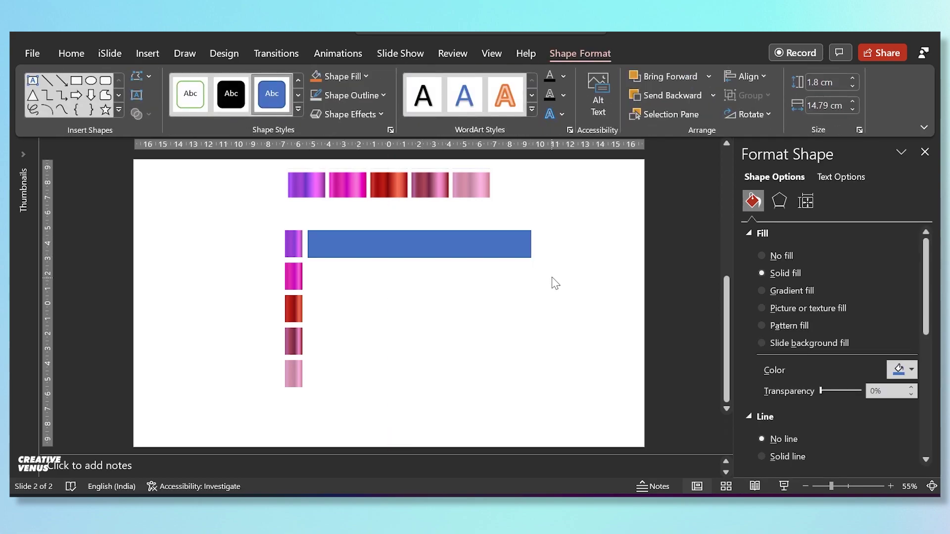
click(144, 55)
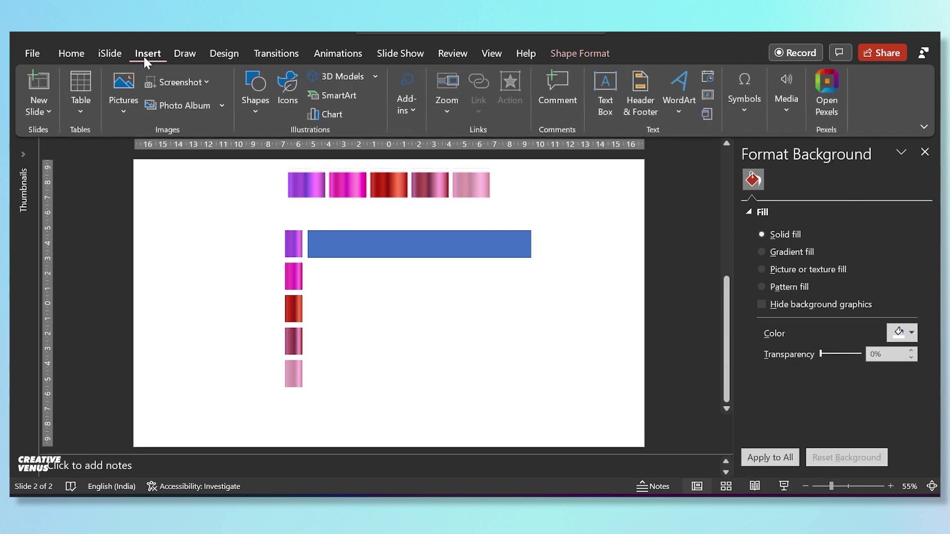
click(252, 117)
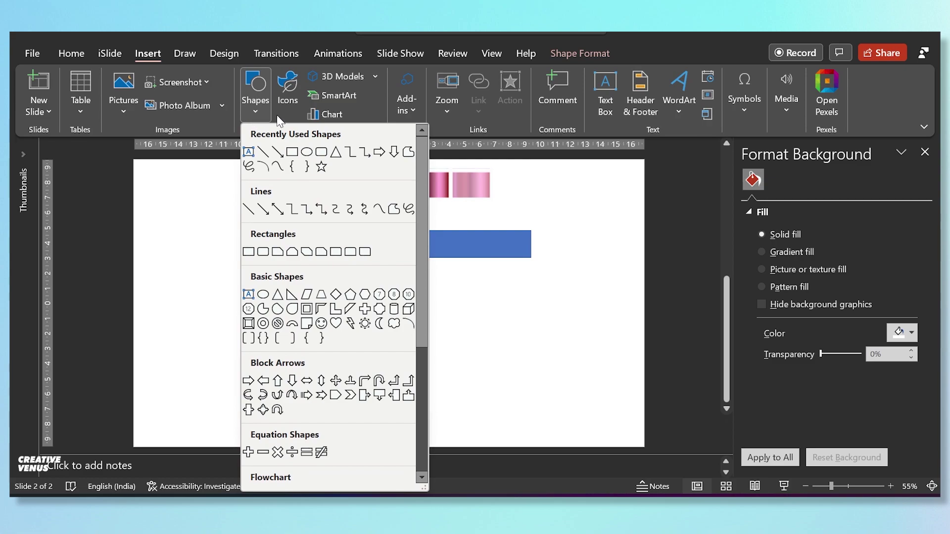
click(483, 220)
- Move the long blue rectangle flush against the right edge of the small purple rectangle
click(403, 244)
drag(403, 244, 378, 246)
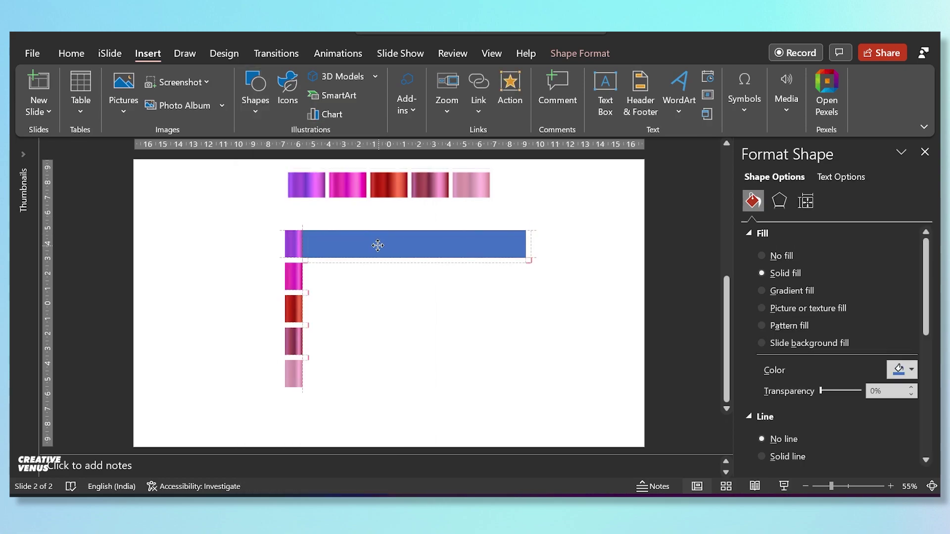
click(294, 244)
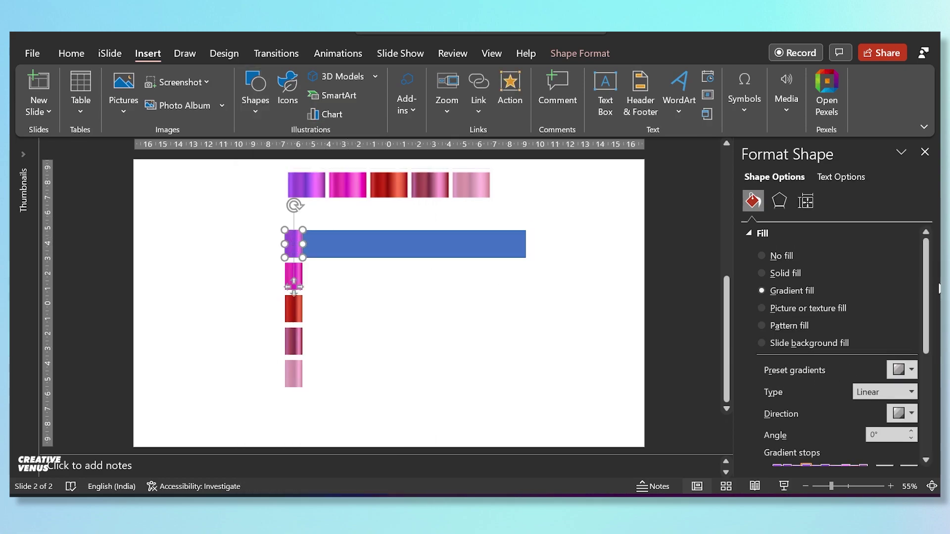
scroll(933, 322, down, 4)
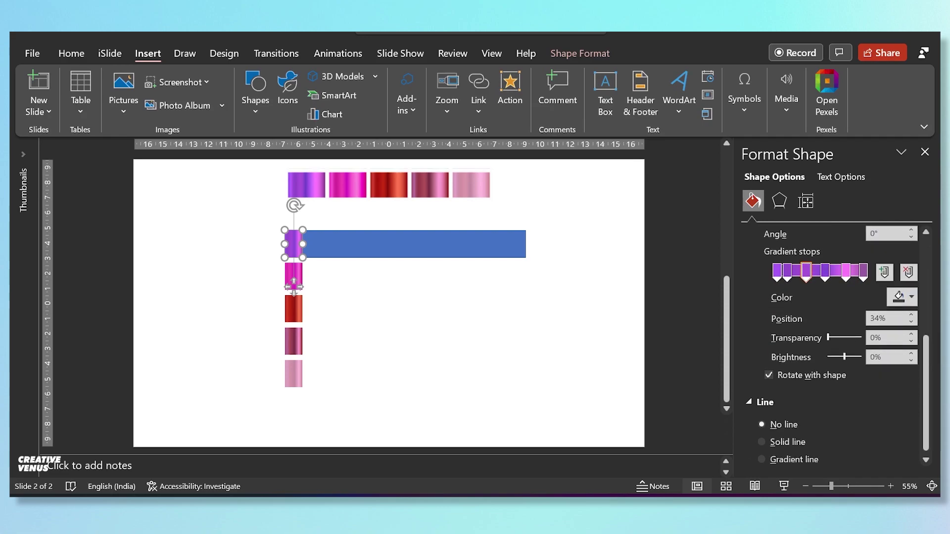
scroll(837, 341, up, 4)
click(541, 51)
click(610, 55)
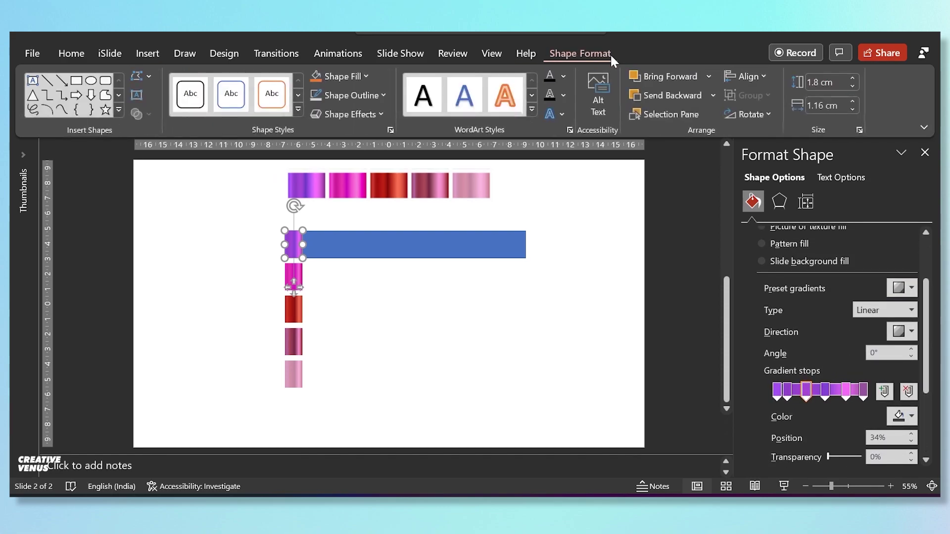
- Remove the long blue rectangle's outline and give it a gradient fill
click(442, 247)
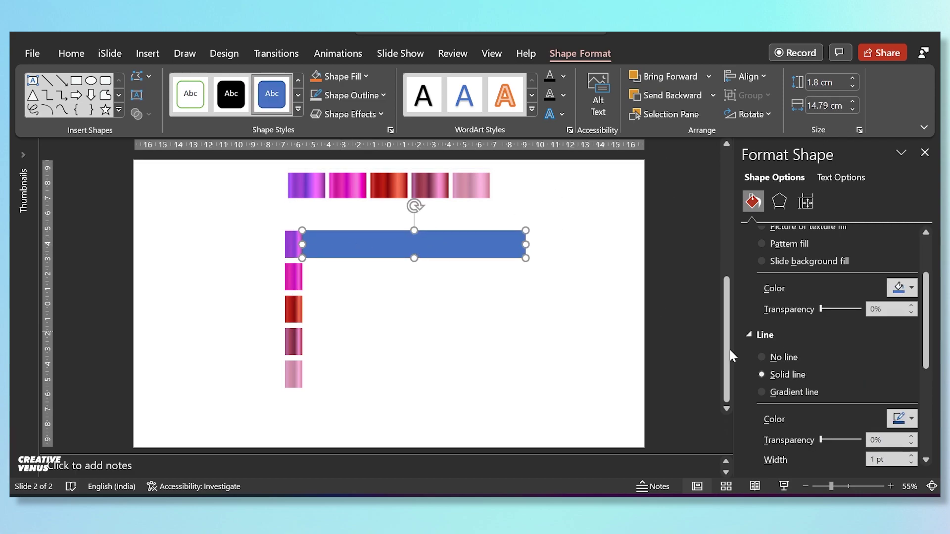
click(775, 359)
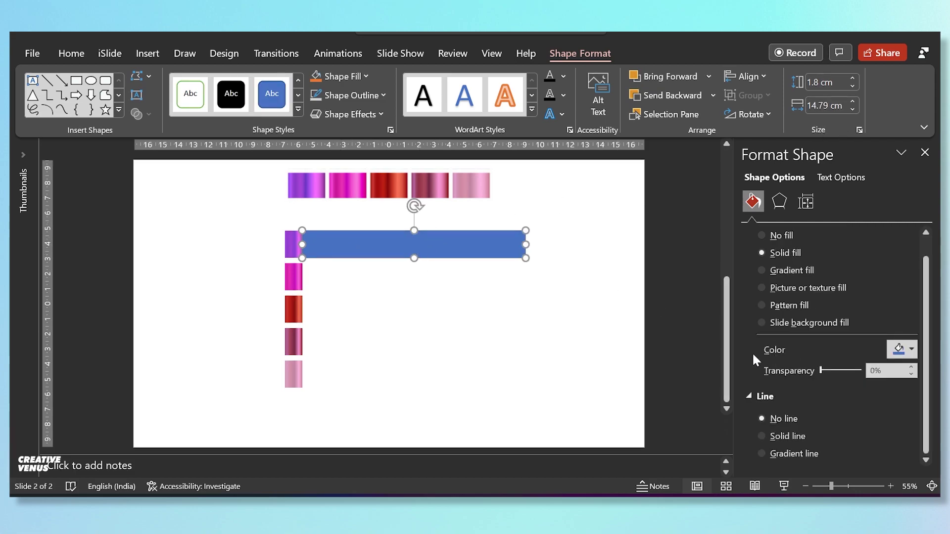
click(778, 271)
click(396, 290)
- Copy the small purple rectangle's formatting onto the long rectangle with Format Painter
click(296, 242)
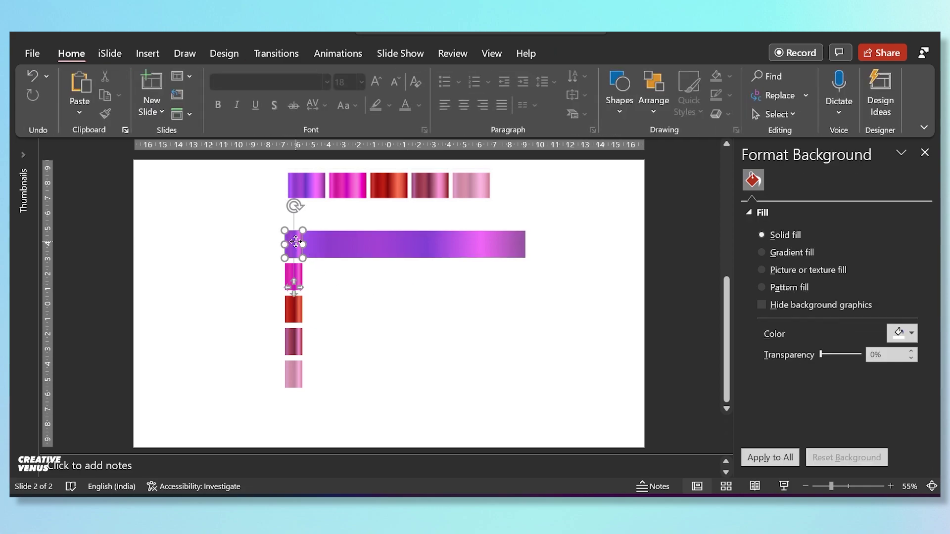
click(72, 53)
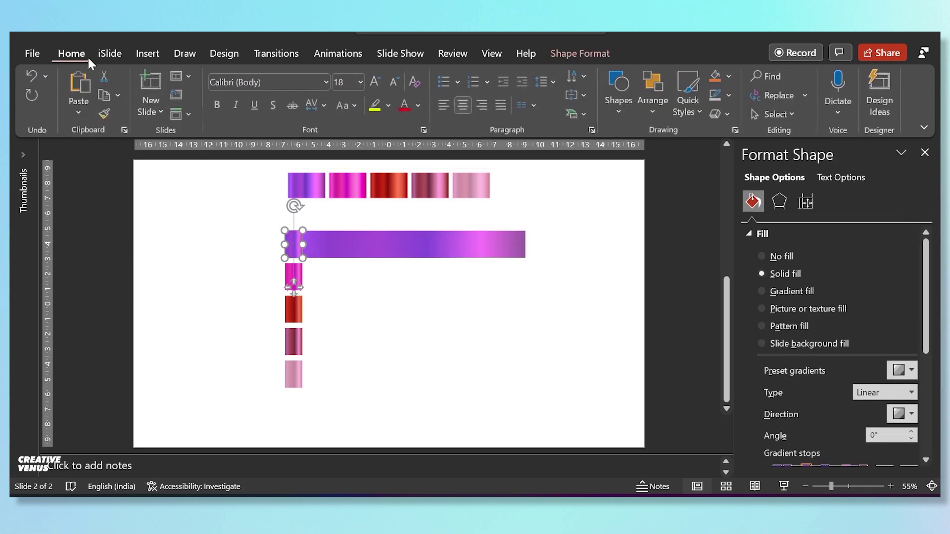
click(105, 115)
click(391, 245)
click(502, 305)
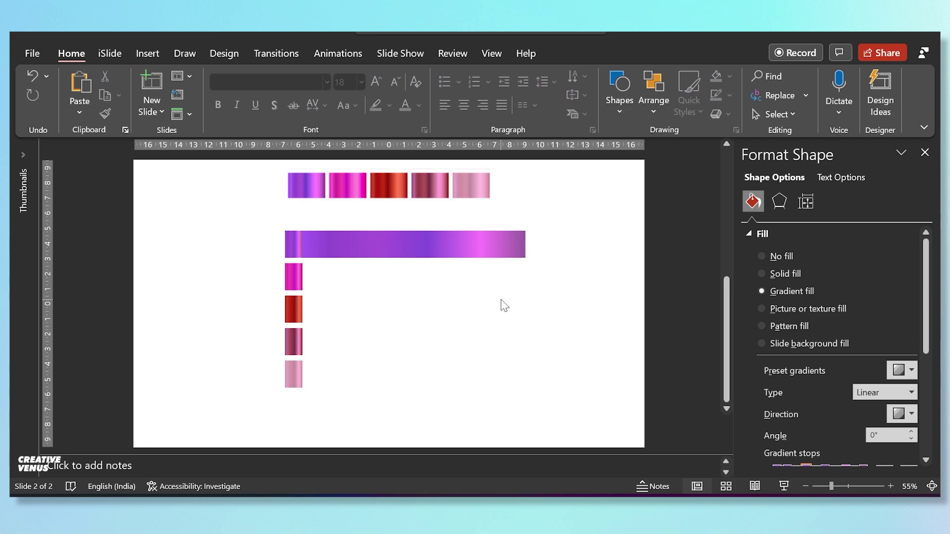
click(404, 254)
click(407, 295)
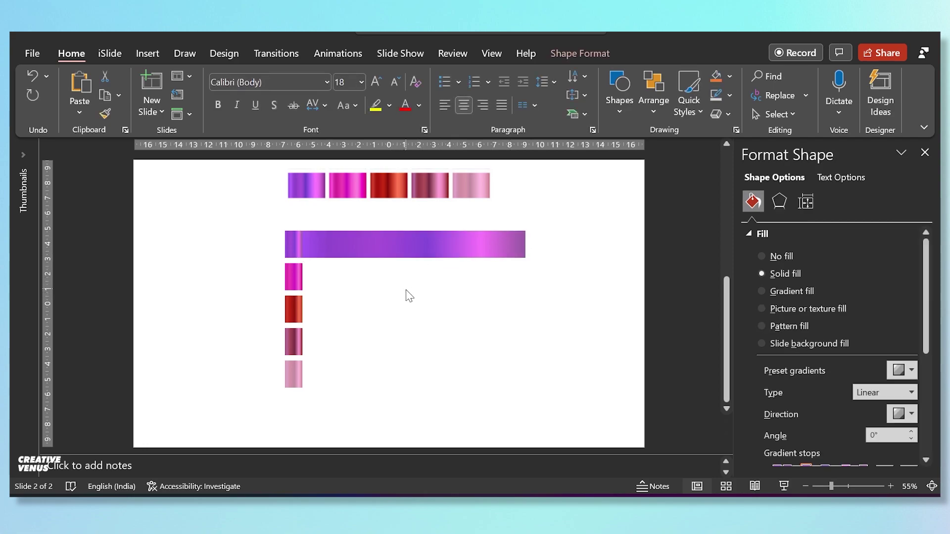
- Draw a rectangle about 1.7 cm wide and 1.8 cm high over the long purple bar's left end, without an outline
click(148, 53)
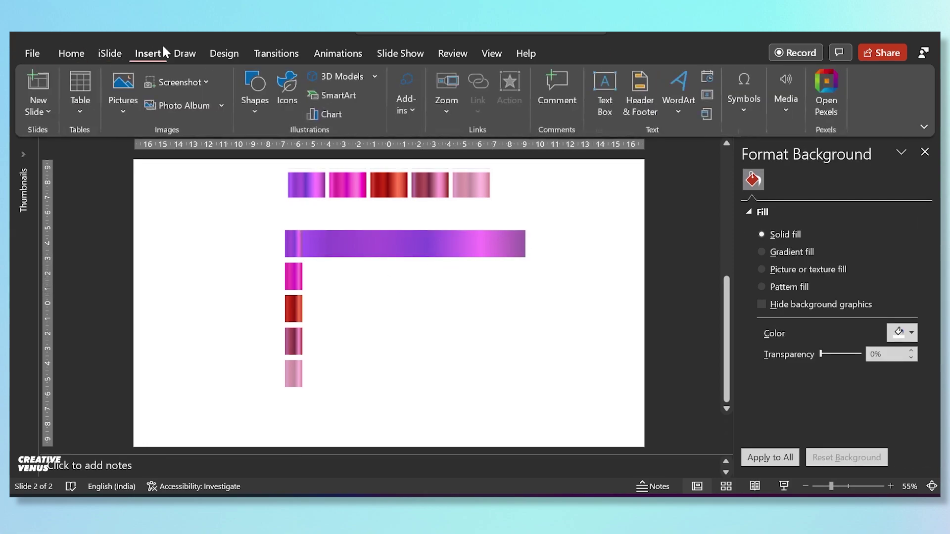
click(250, 106)
click(292, 152)
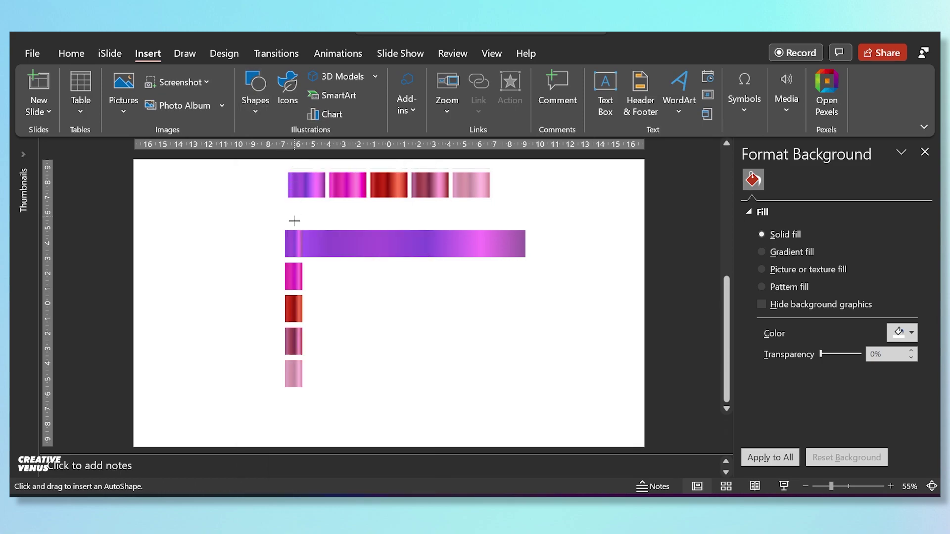
drag(340, 256, 329, 258)
click(774, 438)
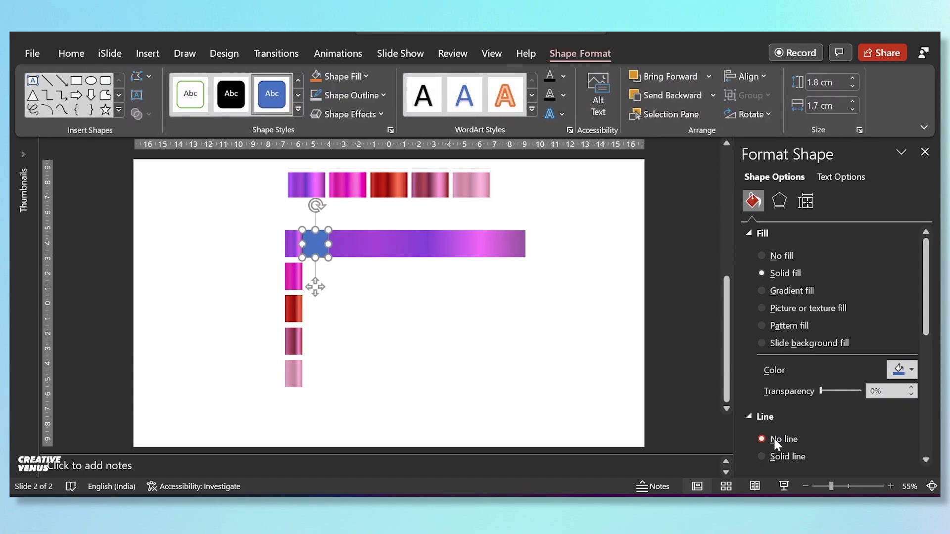
- Give the small rectangle a gradient fill and remove all its intermediate gradient stops, keeping only the two end stops
click(902, 370)
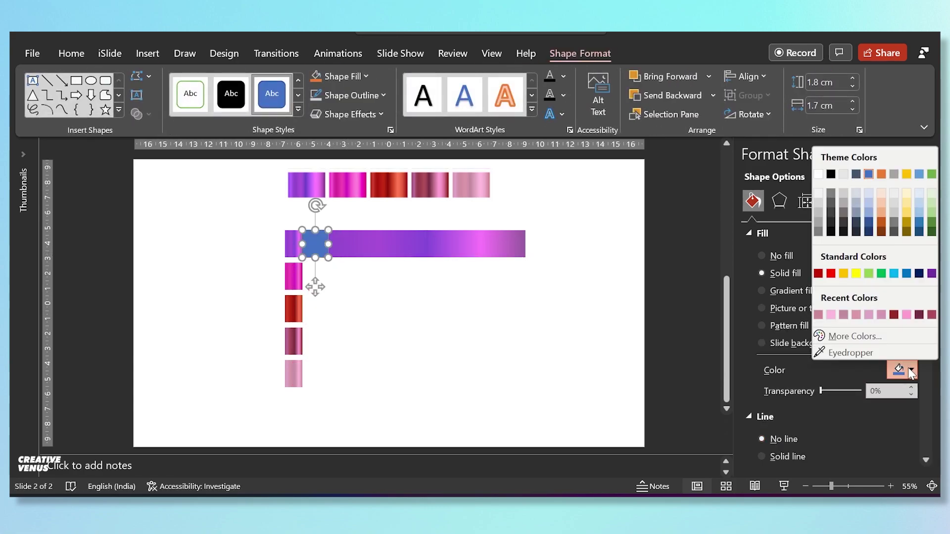
click(779, 289)
scroll(806, 302, down, 5)
click(909, 342)
click(909, 341)
click(908, 342)
click(909, 341)
click(846, 342)
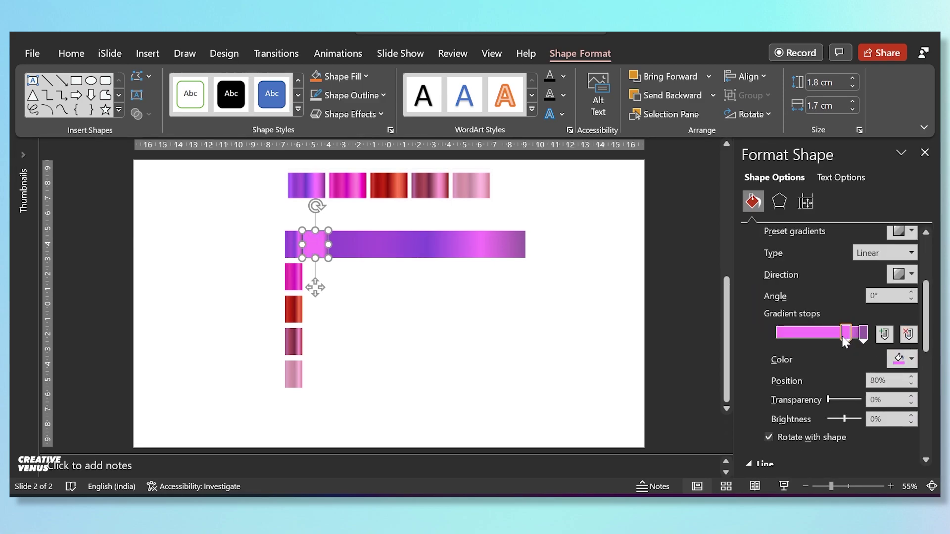
- Set both remaining gradient stops of the small rectangle to black
click(777, 332)
click(902, 360)
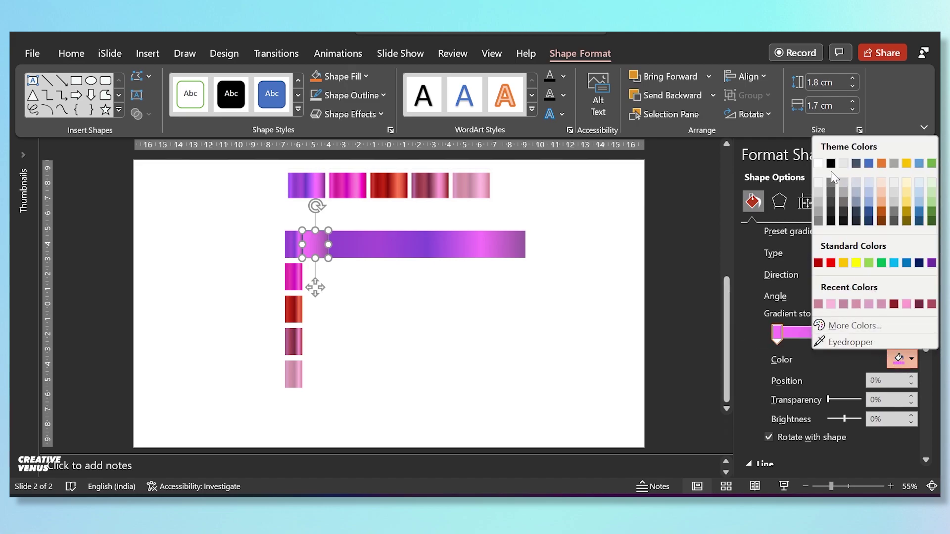
click(831, 163)
click(863, 334)
click(902, 360)
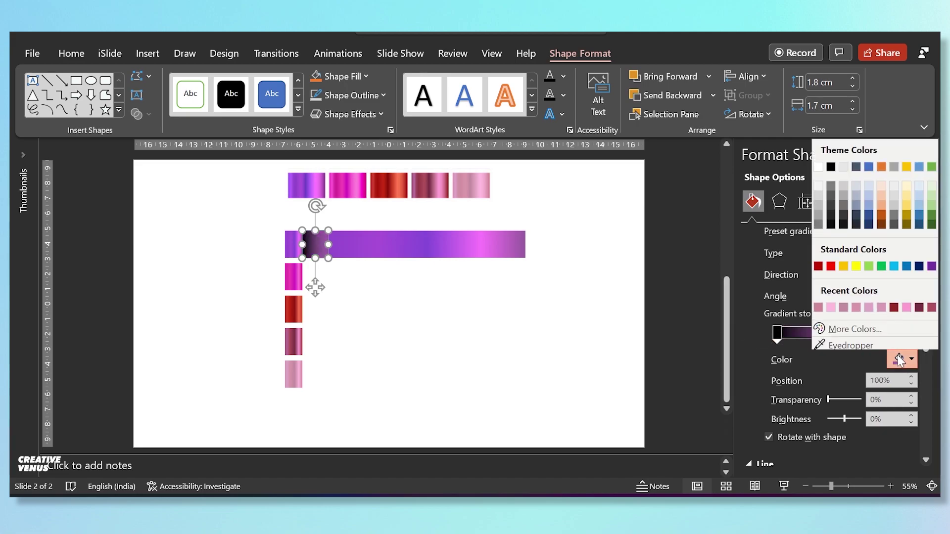
click(831, 163)
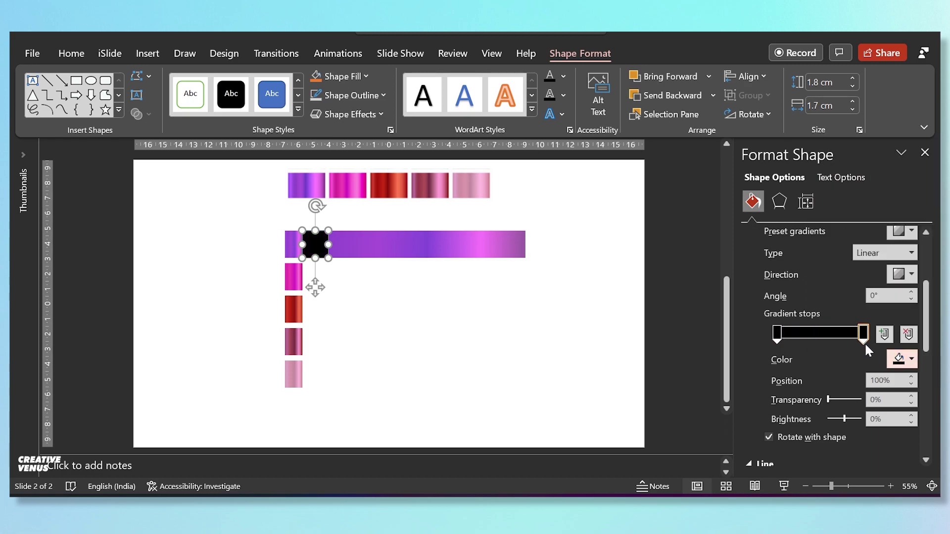
- Shift the right black stop inward and make it transparent, and set the left stop's transparency to 45%
drag(865, 340, 850, 340)
mouse_move(828, 399)
mouse_down()
mouse_move(864, 400)
mouse_move(842, 400)
mouse_up()
click(779, 340)
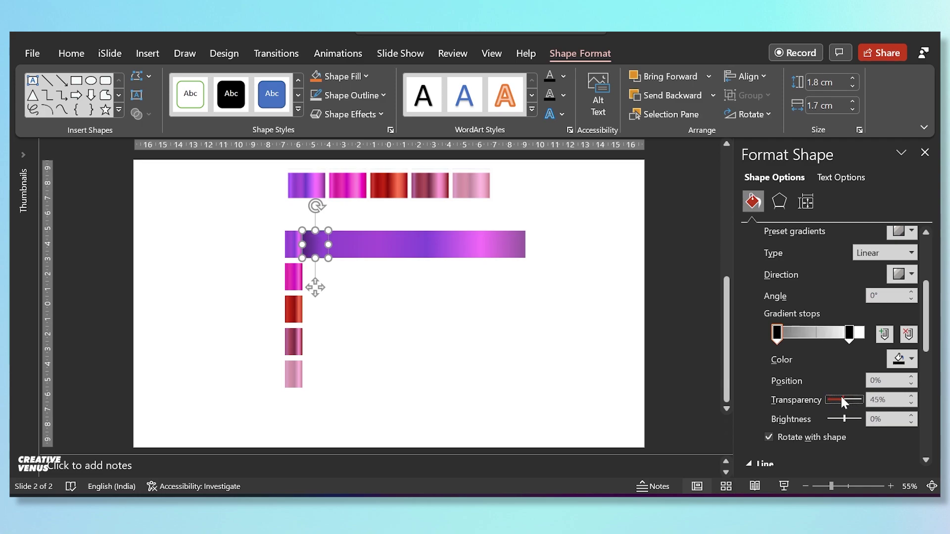
click(441, 356)
- Examine up close how the dark shading overlay blends into the long purple bar
click(324, 241)
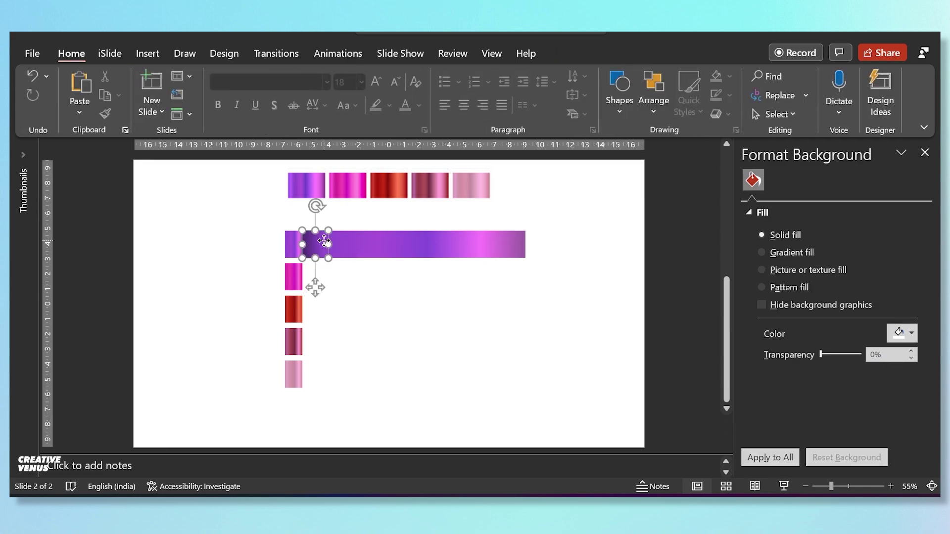
scroll(833, 363, down, 3)
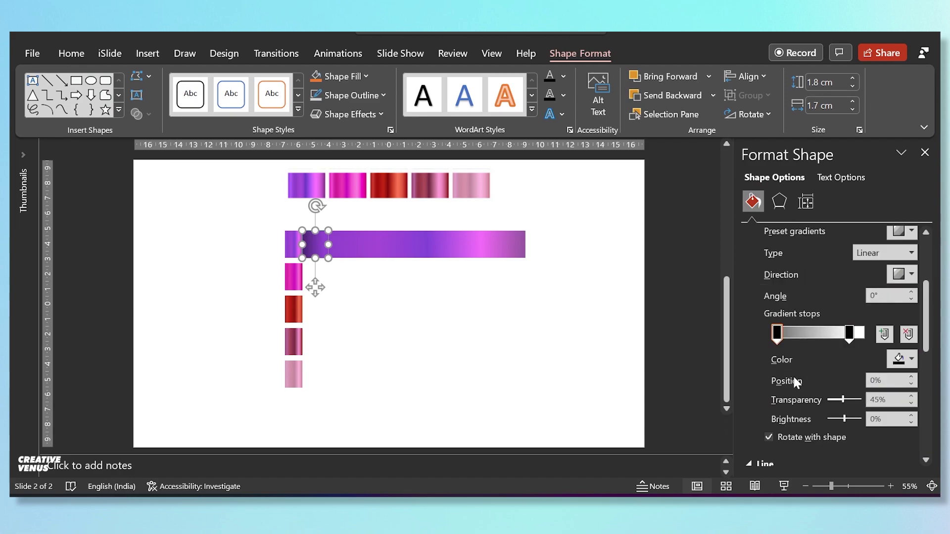
scroll(794, 380, down, 3)
click(786, 348)
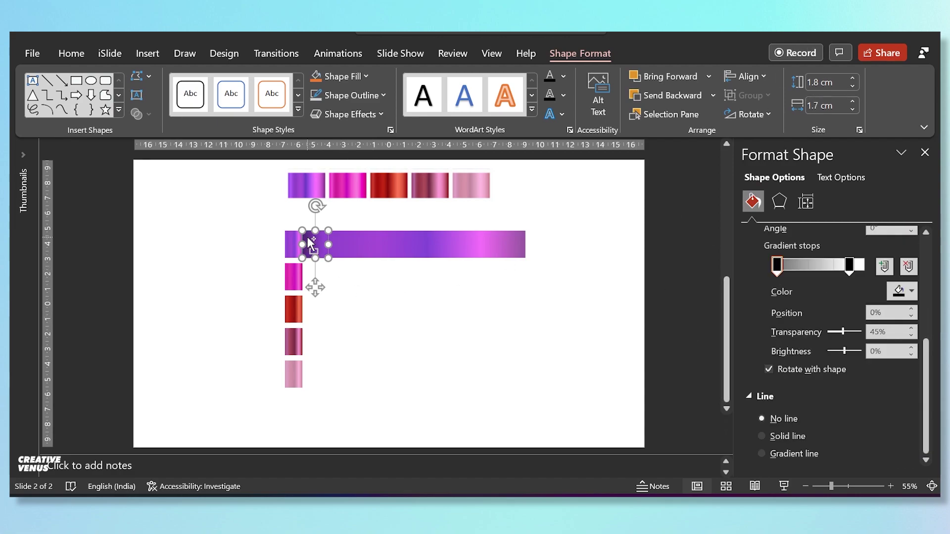
scroll(307, 236, up, 10)
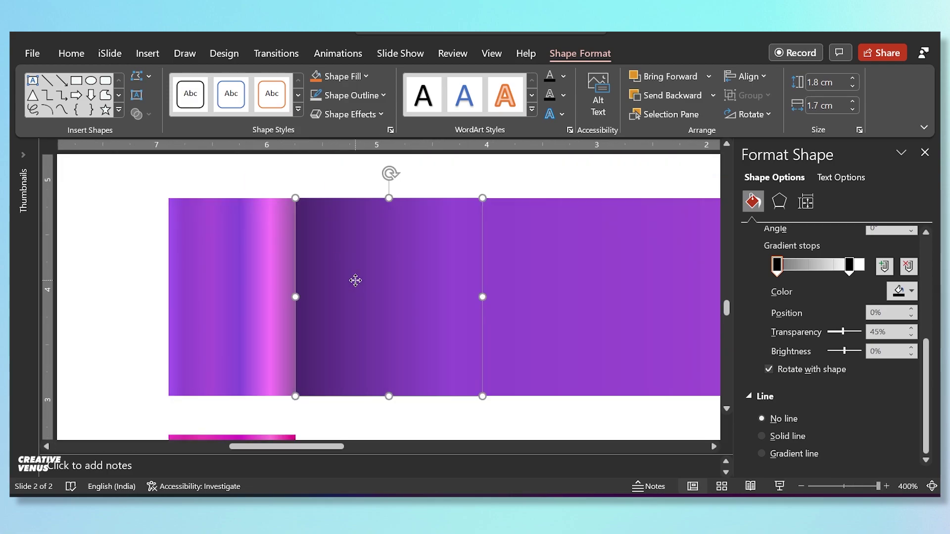
click(510, 429)
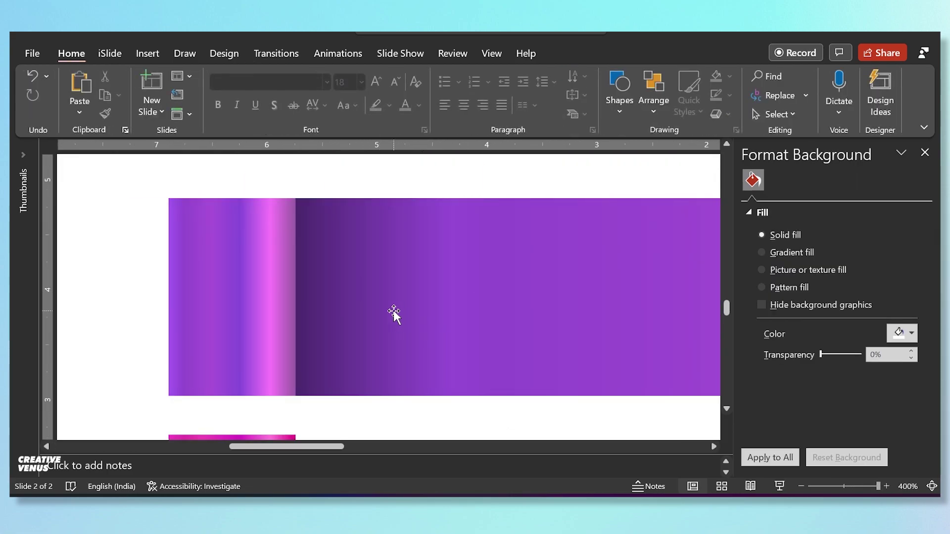
scroll(356, 282, down, 8)
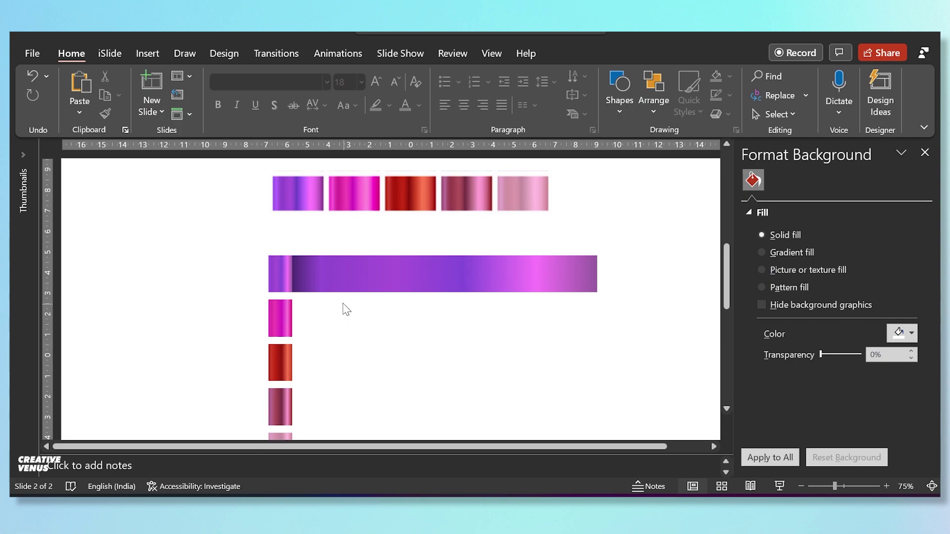
click(313, 277)
drag(317, 276, 345, 271)
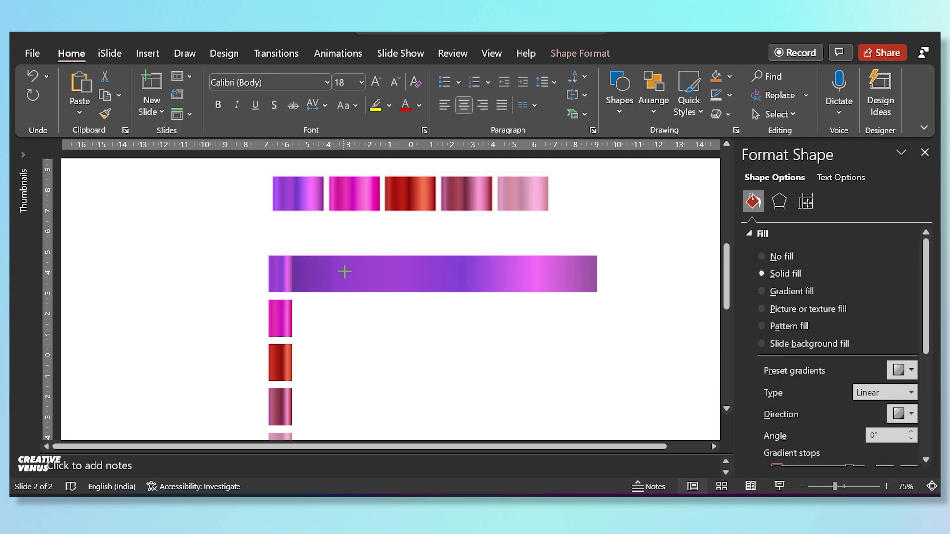
click(364, 367)
scroll(365, 337, down, 3)
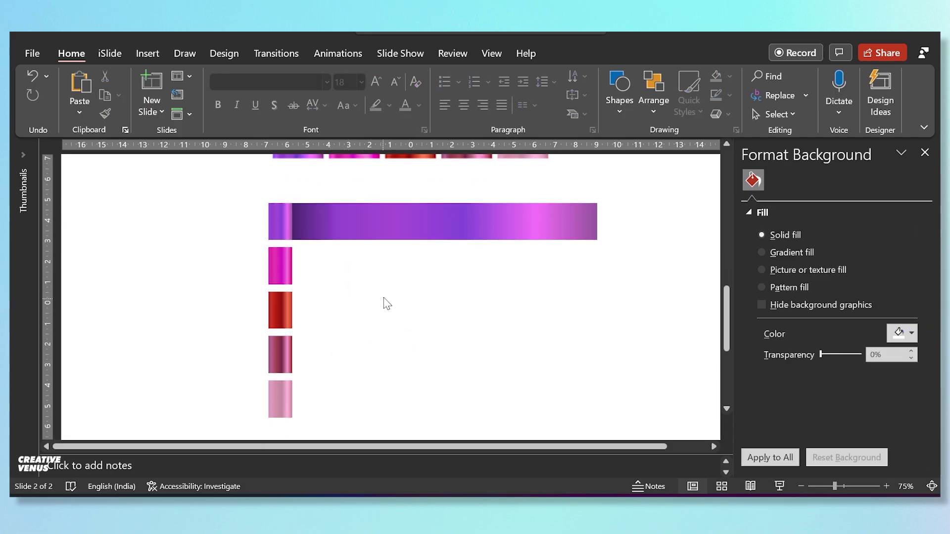
scroll(397, 274, down, 1)
ctrl+scroll(401, 269, down, 2)
click(518, 247)
click(553, 294)
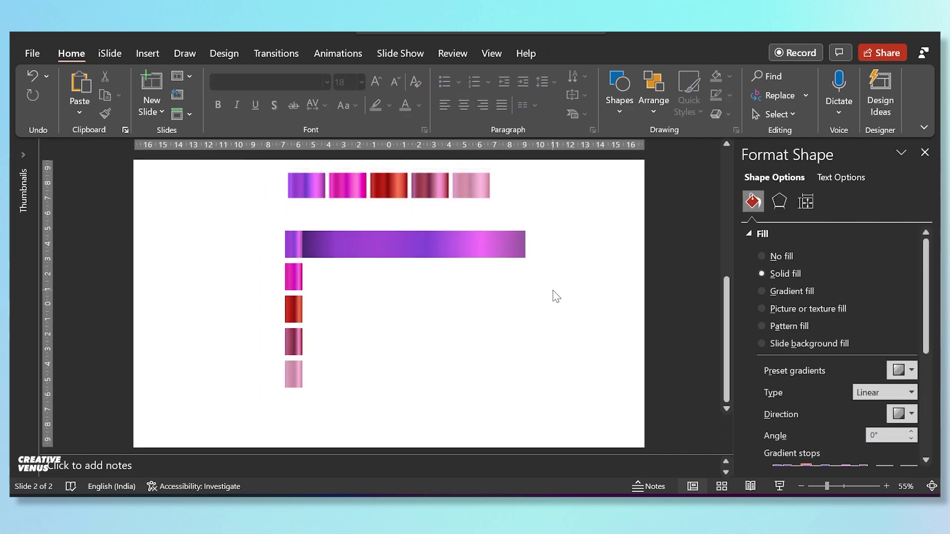
- Draw a hexagon about 2.09 cm wide and 1.8 cm high over the right end of the long purple bar
click(148, 55)
click(252, 105)
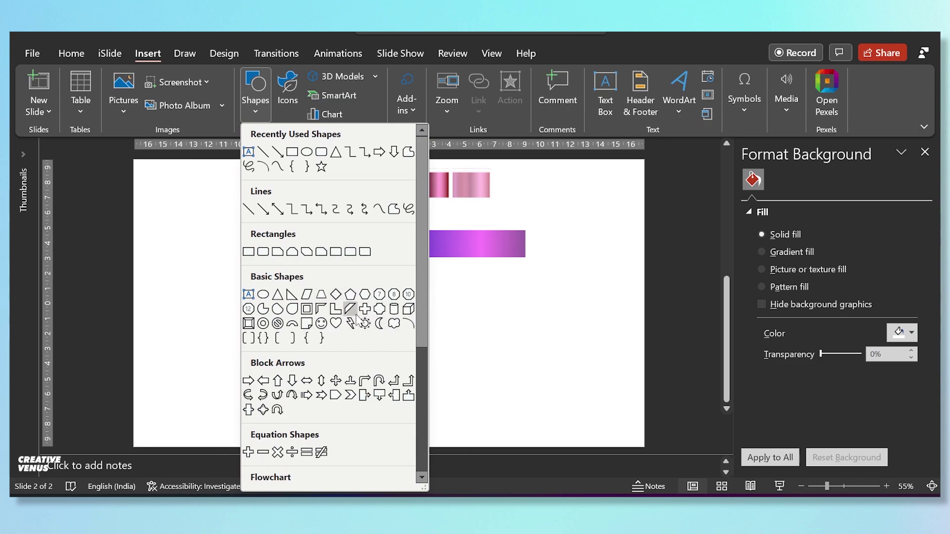
click(352, 296)
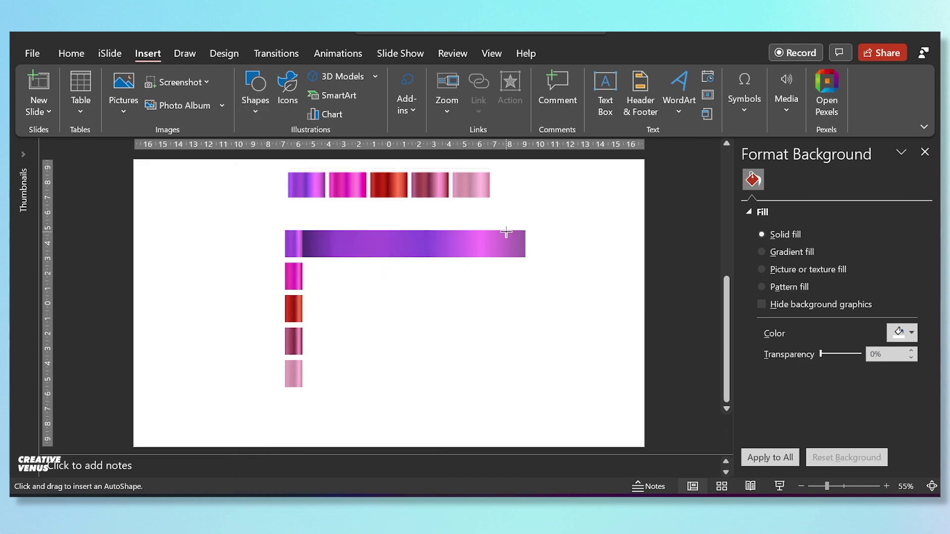
drag(506, 230, 538, 258)
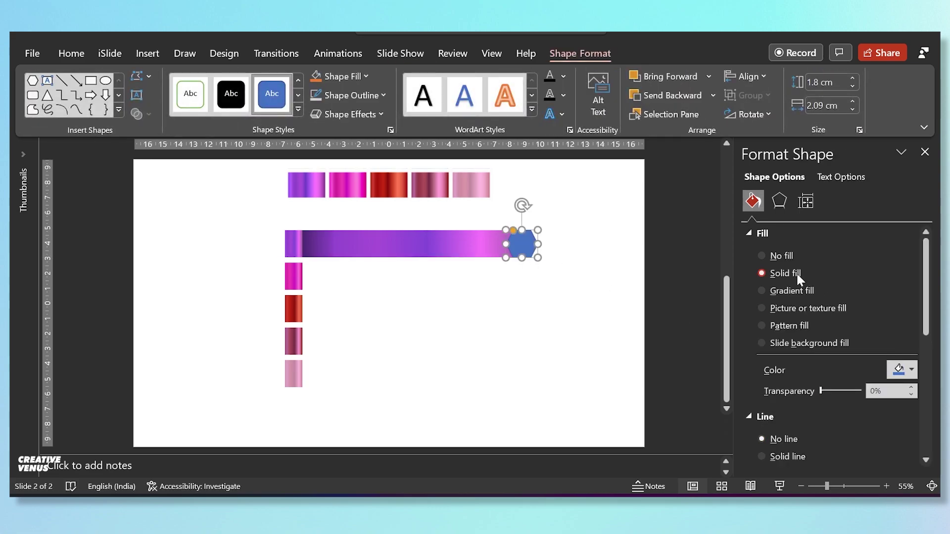
- Fill the hexagon with solid white and leave it without an outline
click(903, 370)
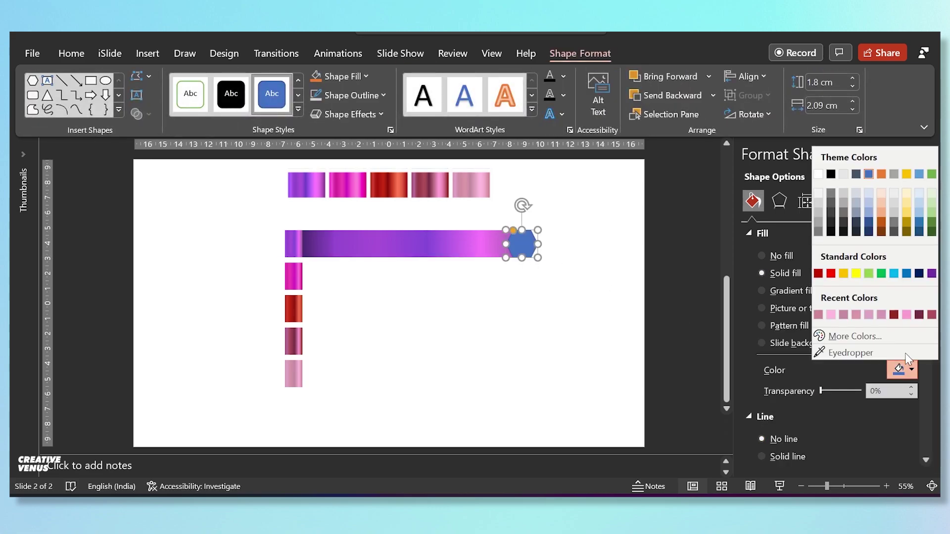
click(818, 174)
click(793, 437)
- Add an outer shadow offset to the bottom right of the hexagon, with 21 pt blur and 76% transparency
click(779, 201)
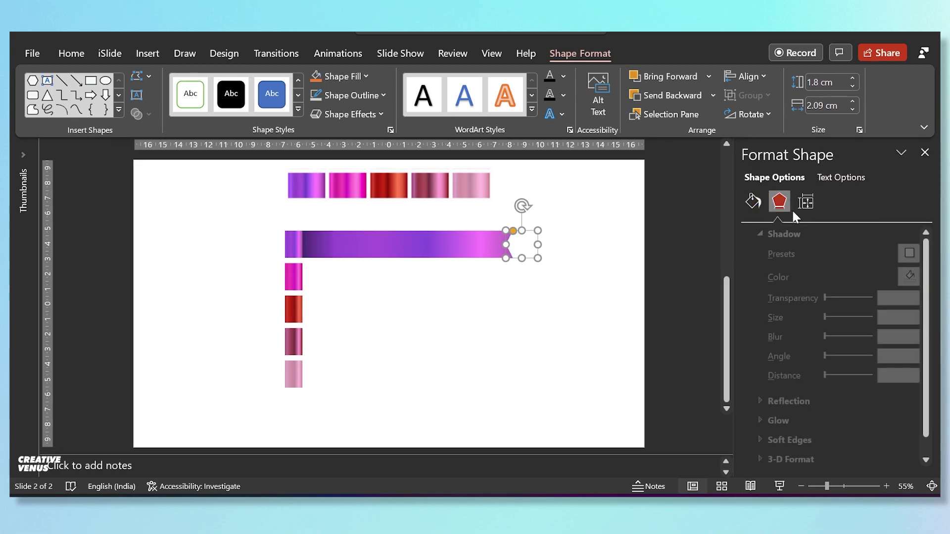
click(902, 254)
click(821, 113)
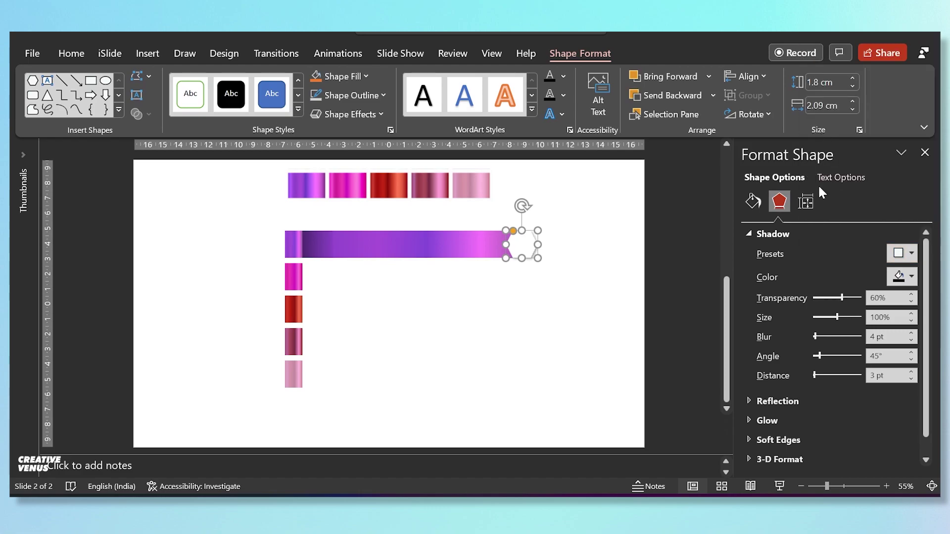
drag(820, 338, 822, 337)
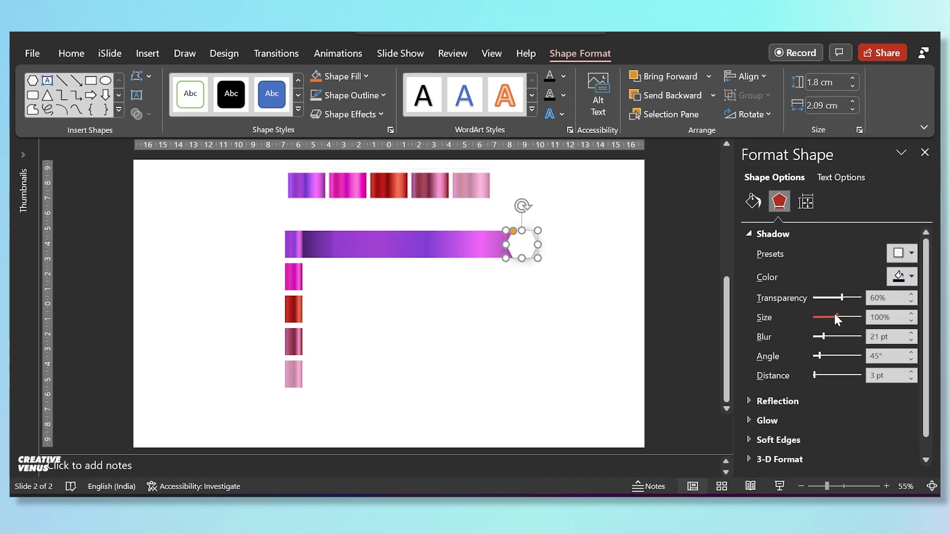
click(501, 296)
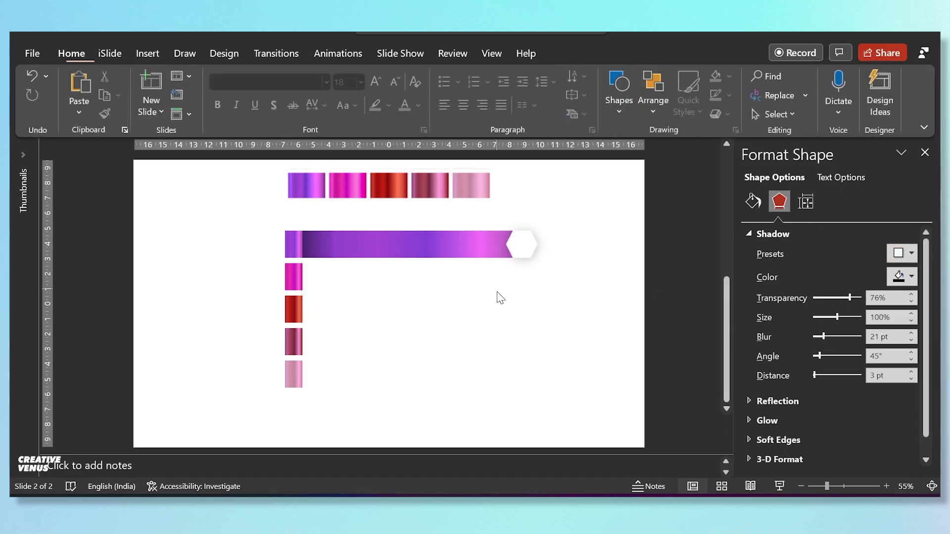
- Give the long purple bar an outer bottom-right shadow with 79% transparency, 20 pt blur and 7 pt distance
click(435, 248)
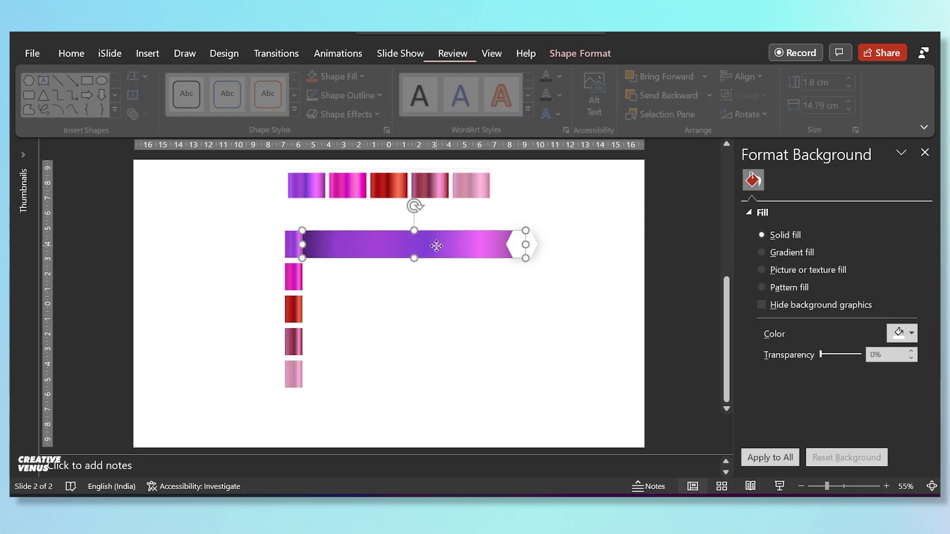
click(780, 201)
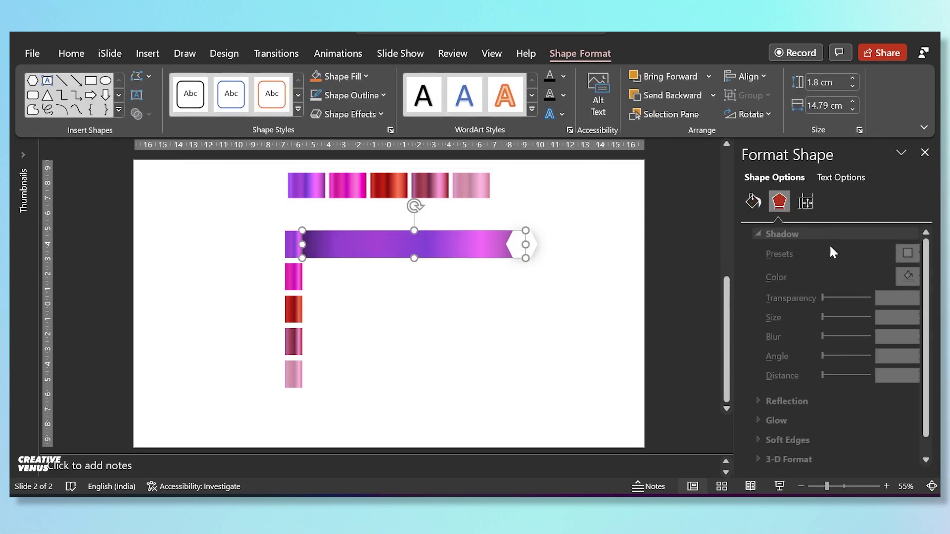
click(899, 253)
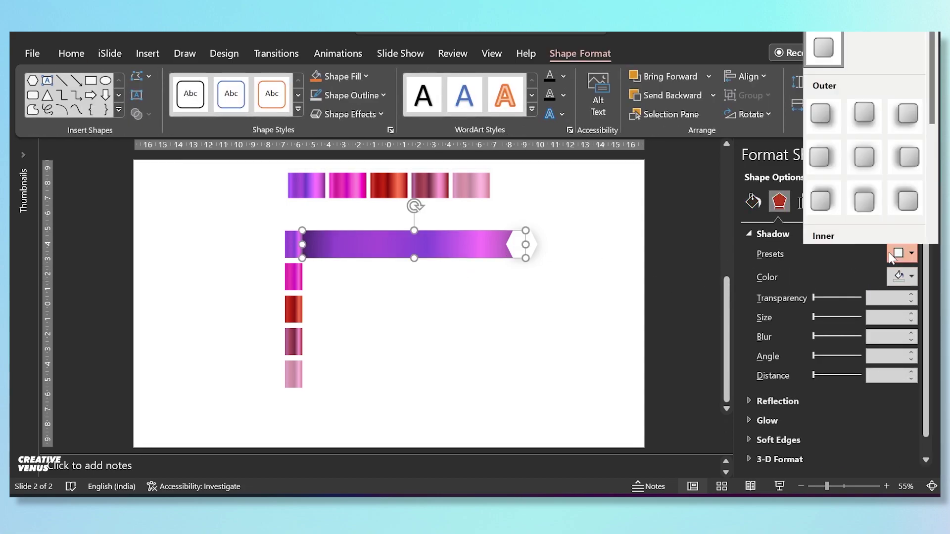
click(820, 119)
drag(815, 336, 822, 336)
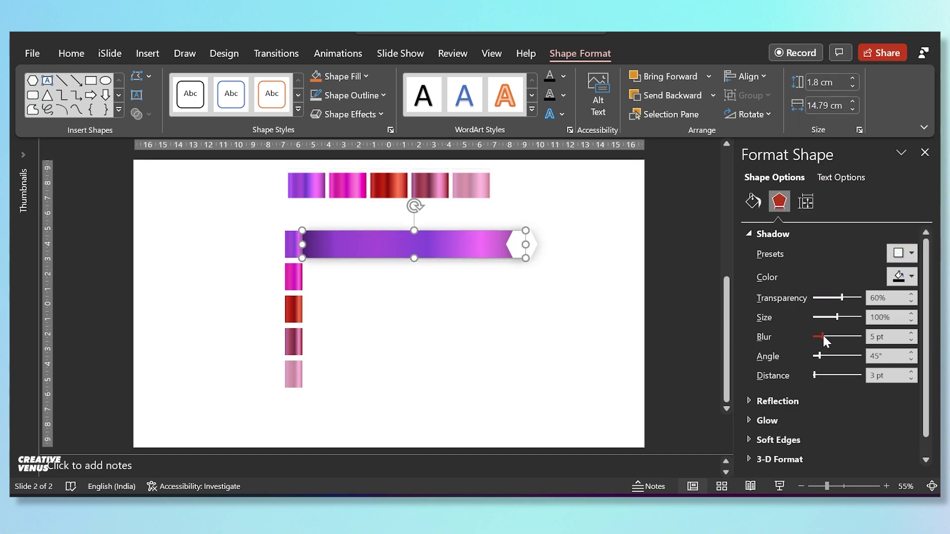
drag(840, 297, 848, 296)
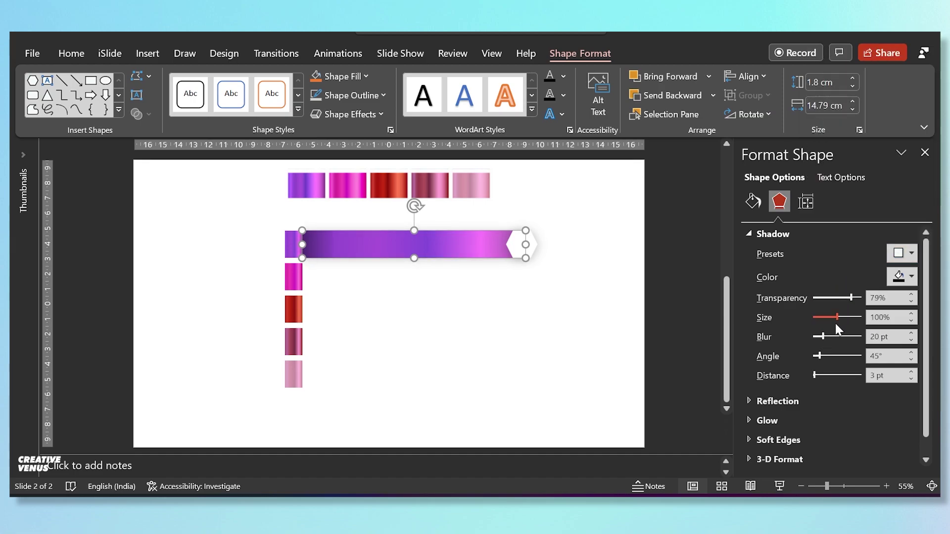
drag(814, 375, 815, 375)
click(462, 328)
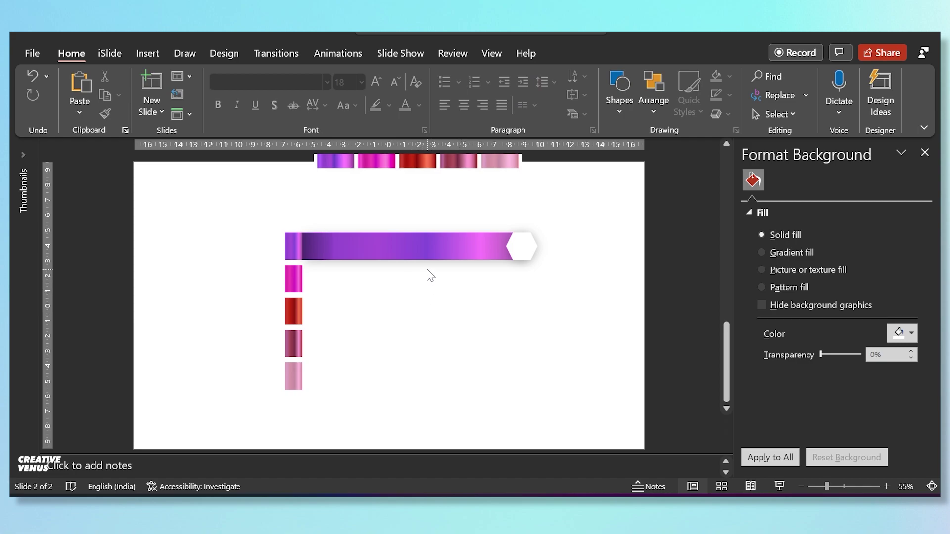
- Duplicate the long purple bar as a thinner bar below the banner and give it a solid white fill
click(422, 248)
key(ctrl+v)
drag(419, 252, 465, 318)
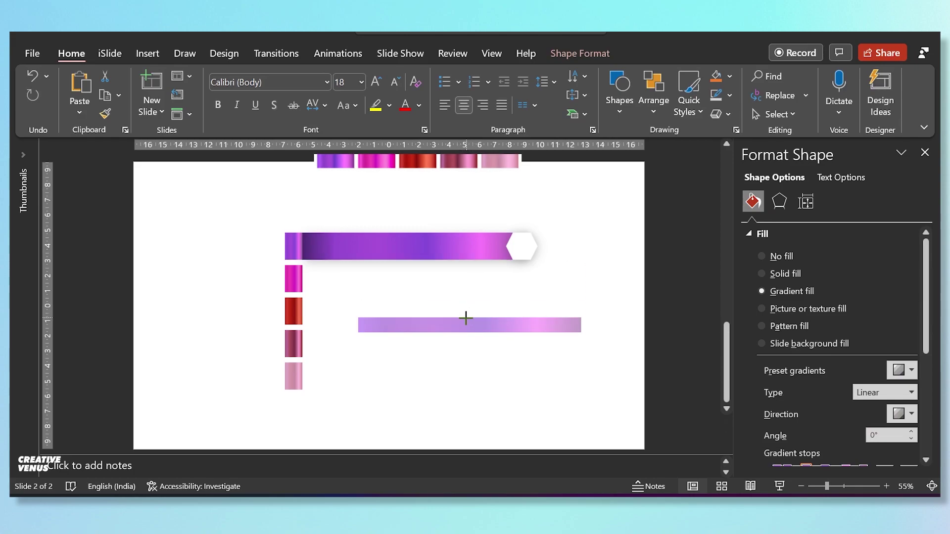
click(786, 274)
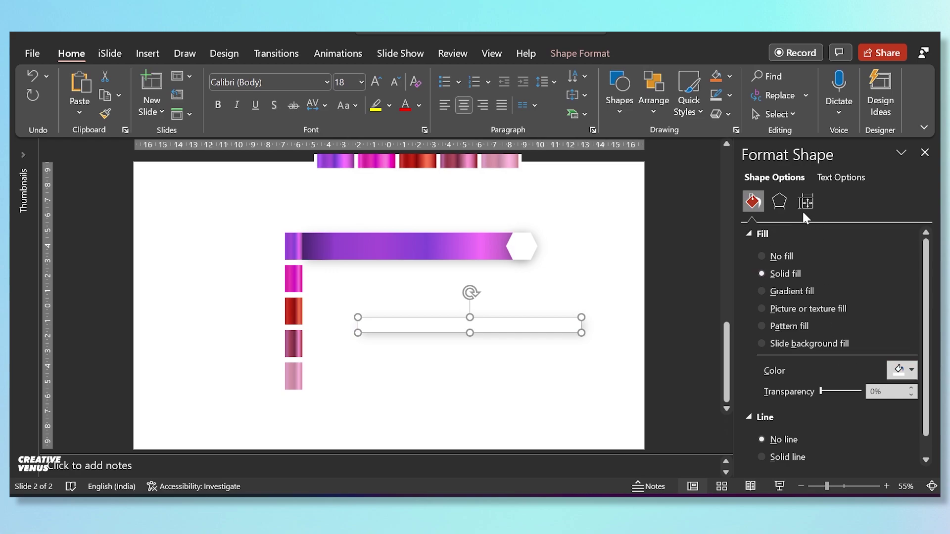
- Remove the shadow from the thin white bar and place it over the lower half of the purple bar
click(780, 202)
click(902, 254)
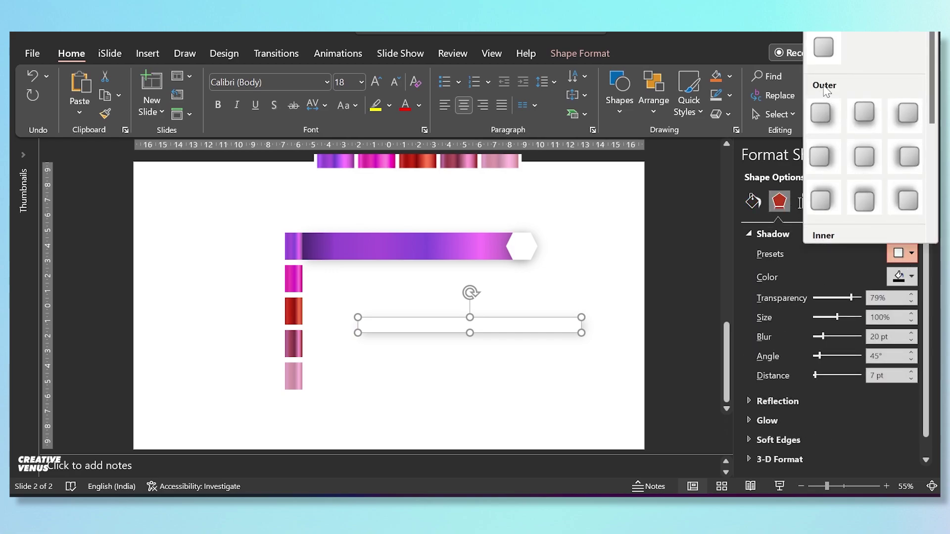
click(817, 49)
drag(426, 329, 370, 254)
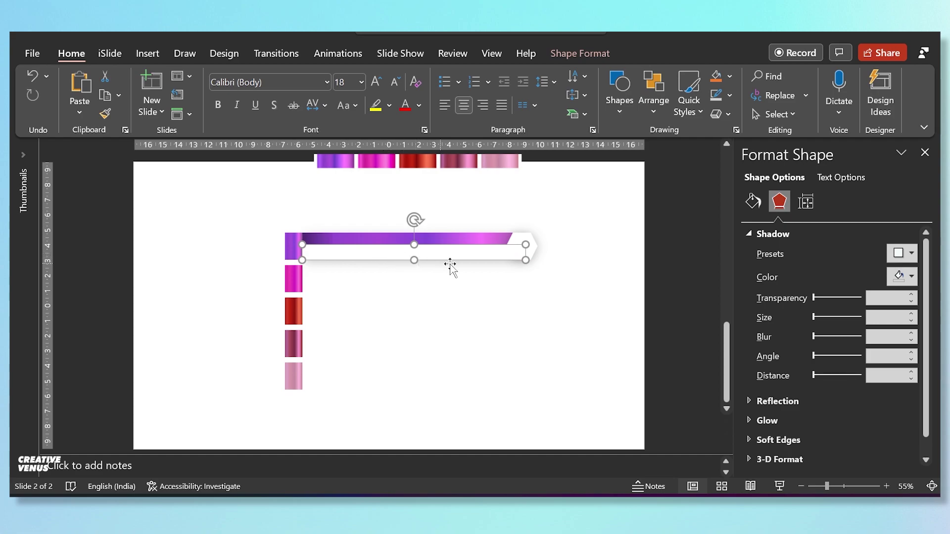
- Set the white strip's fill transparency to 64% and trim its height to exactly cover the purple bar's lower half
click(757, 203)
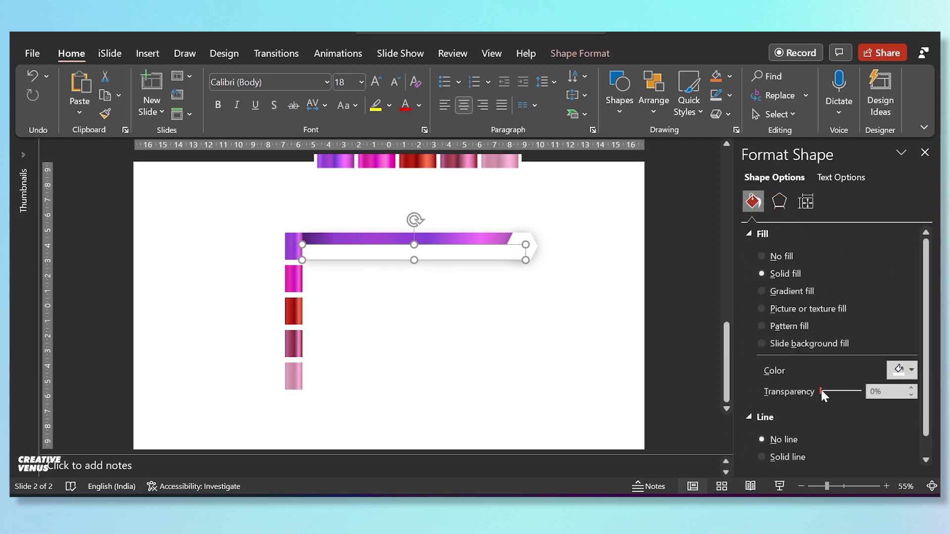
drag(821, 391, 848, 391)
scroll(424, 220, up, 5)
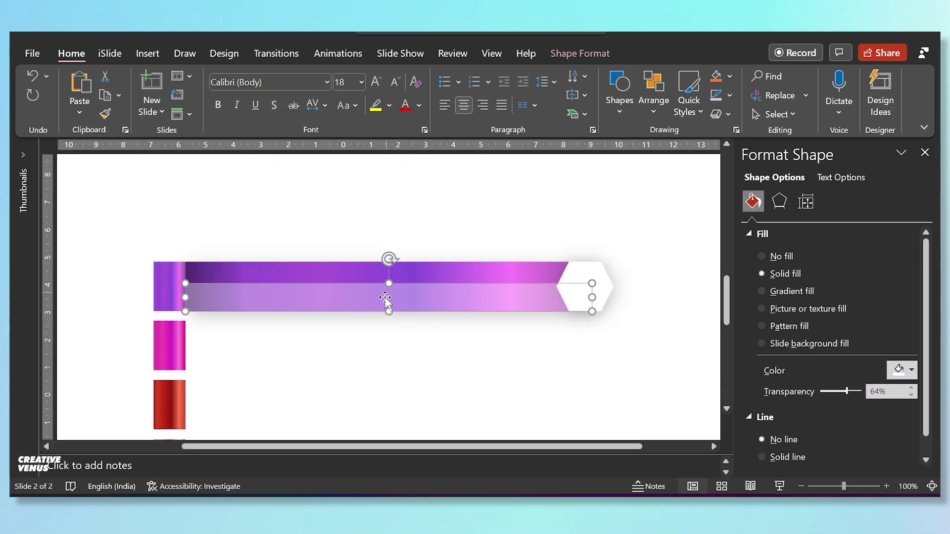
drag(389, 286, 388, 287)
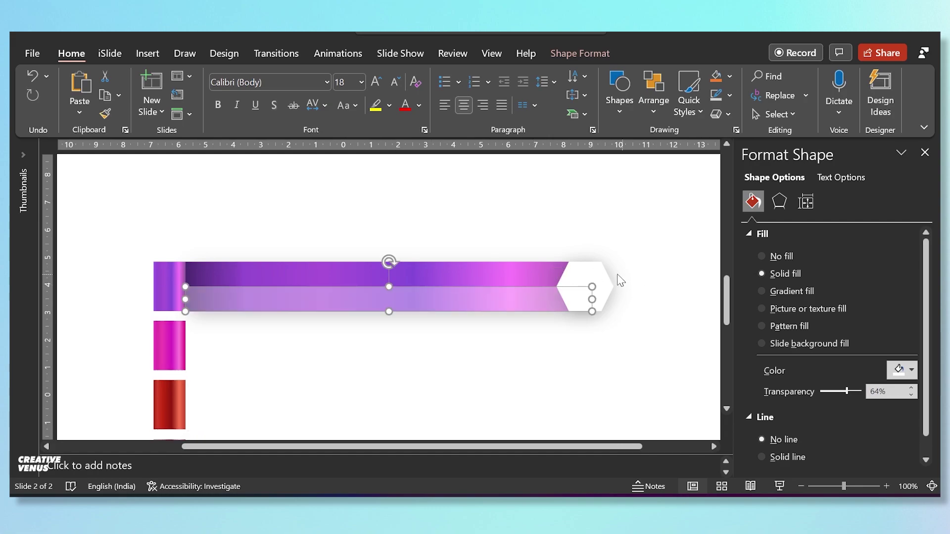
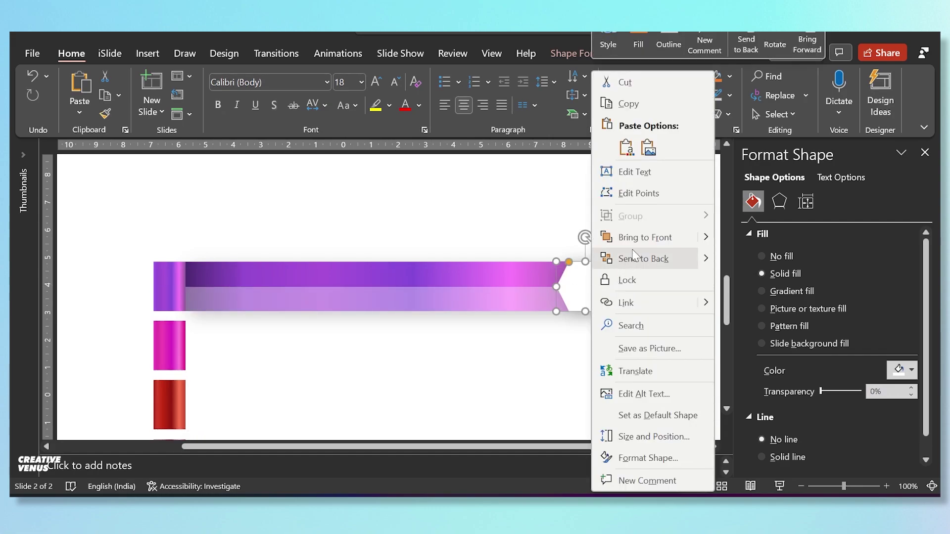
- Bring the hexagon to the front, followed by the dark shading rectangle at the start of the purple bar
click(644, 238)
click(216, 276)
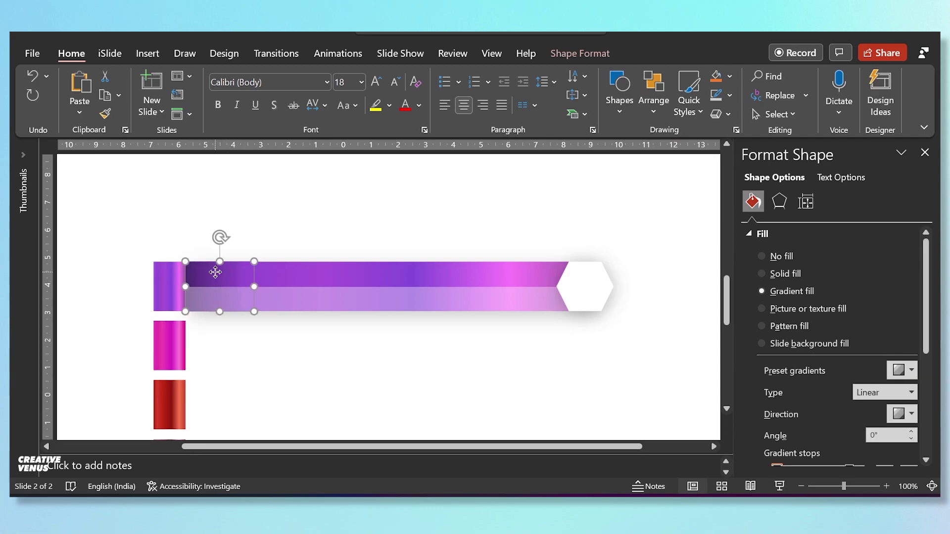
right_click(215, 273)
click(248, 235)
click(302, 371)
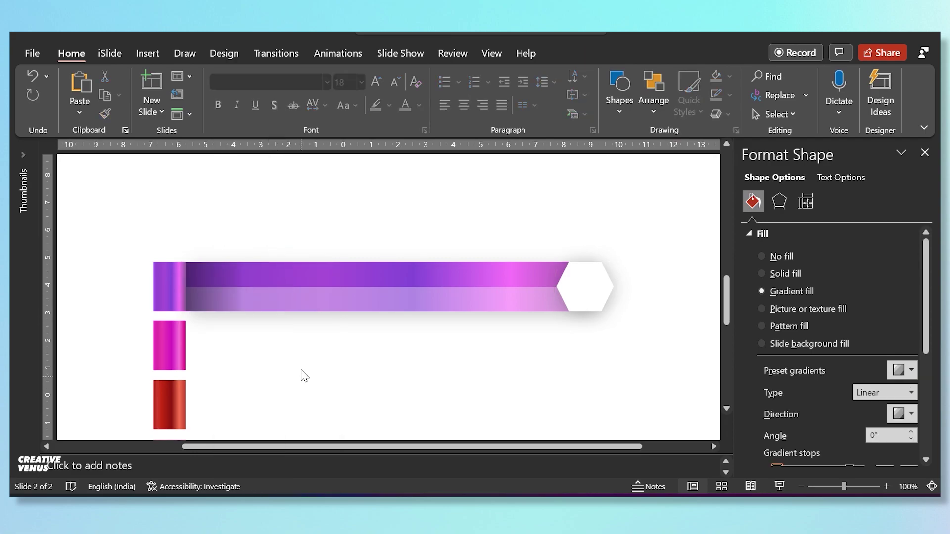
- Set the white strip's fill transparency to 82%
click(346, 296)
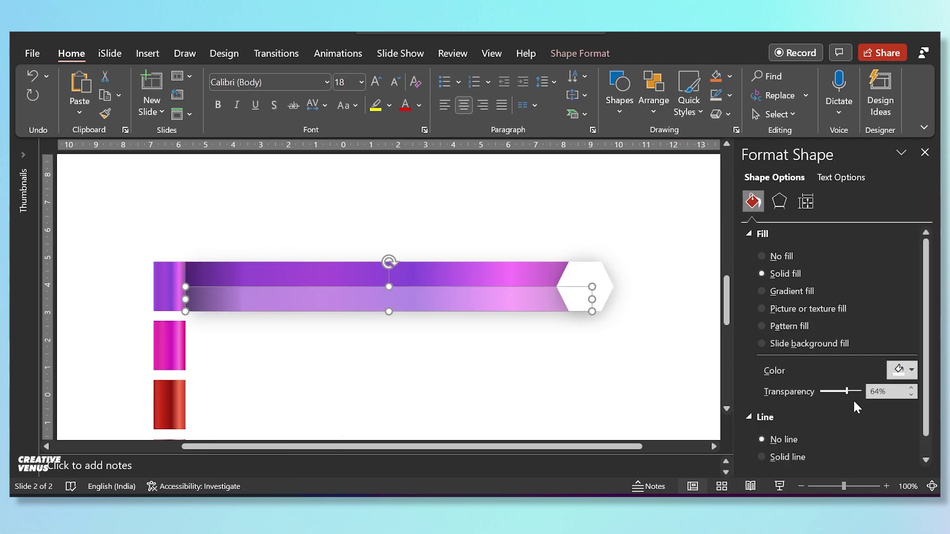
drag(847, 393, 852, 390)
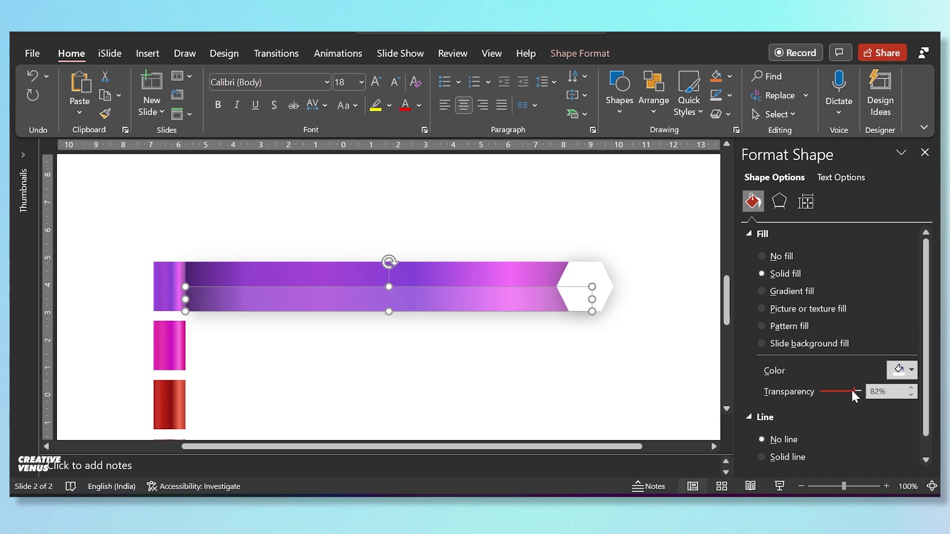
click(610, 394)
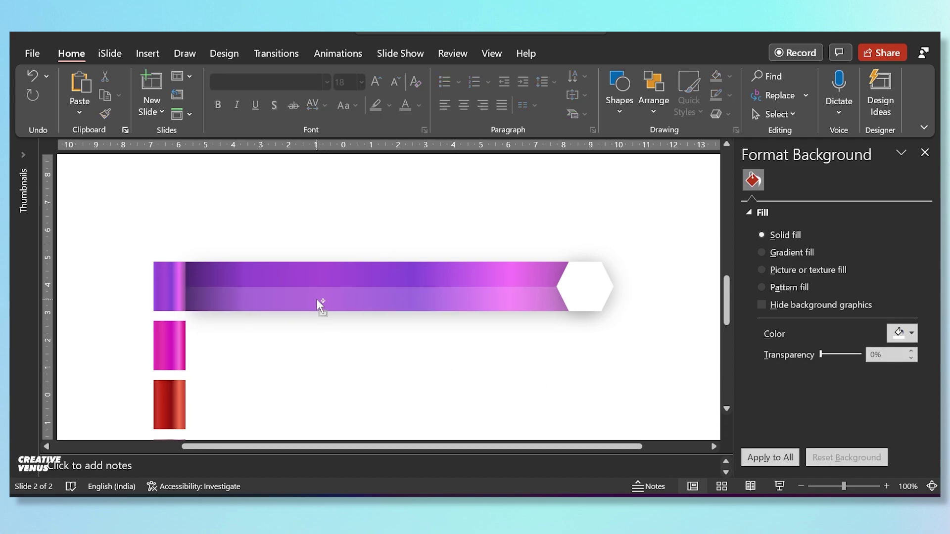
- Give the hexagon a linear gradient fill and set the black stop at 82% to 39% transparency
ctrl+scroll(319, 304, down, 5)
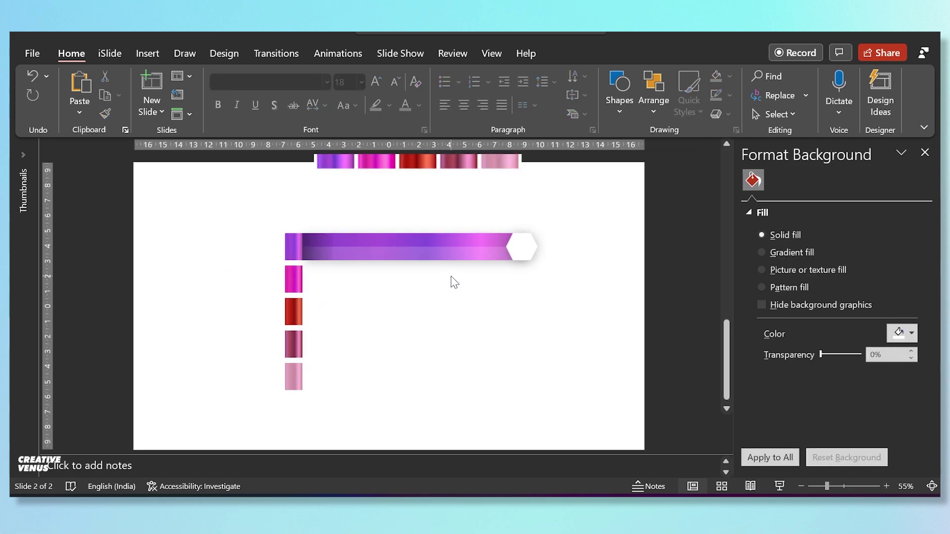
ctrl+scroll(449, 278, up, 2)
click(576, 226)
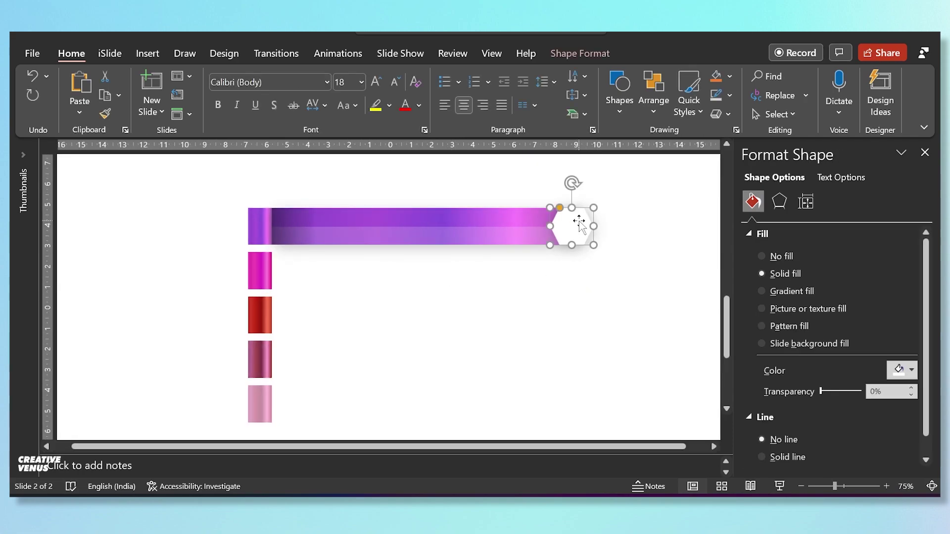
click(796, 293)
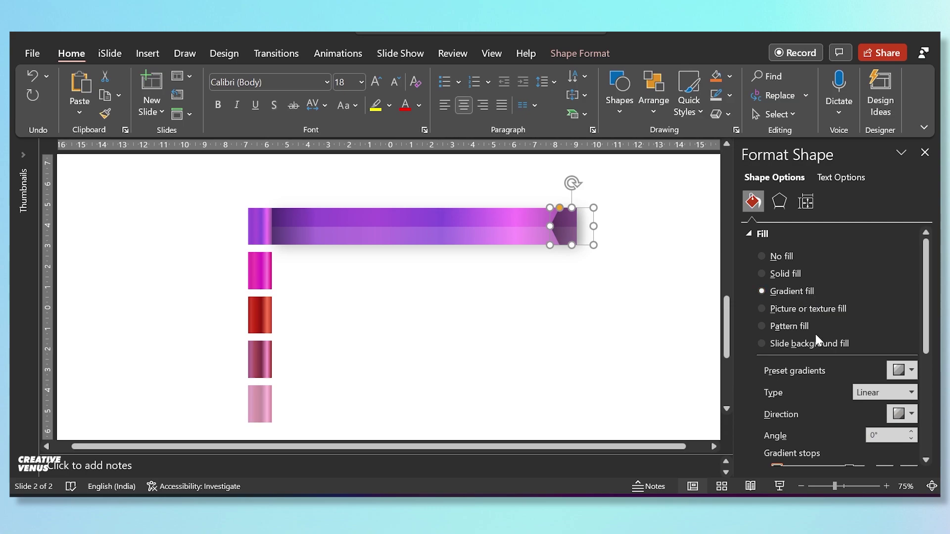
scroll(816, 334, down, 3)
click(849, 335)
drag(827, 403, 841, 405)
click(486, 267)
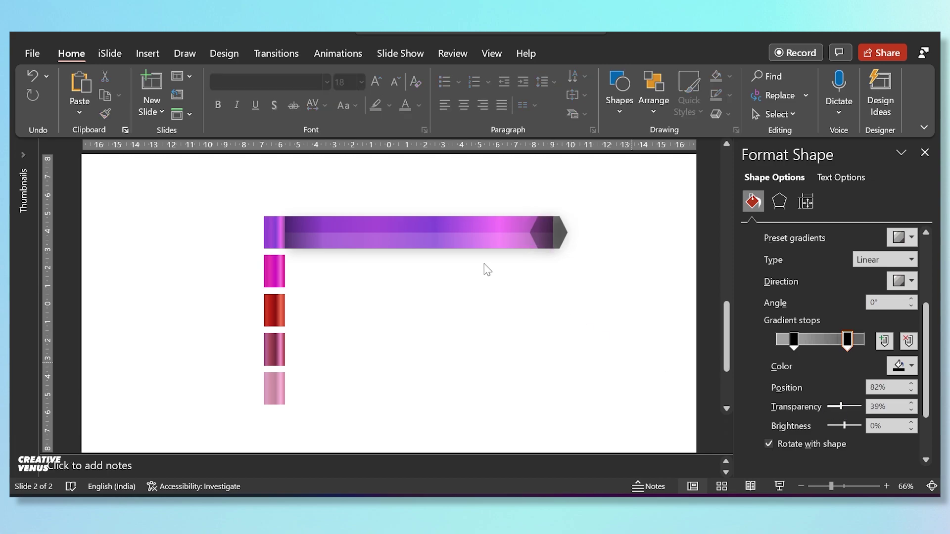
- Bring the translucent strip and the dark shading rectangle in front of the purple banner's hexagon
click(423, 240)
shift+click(303, 226)
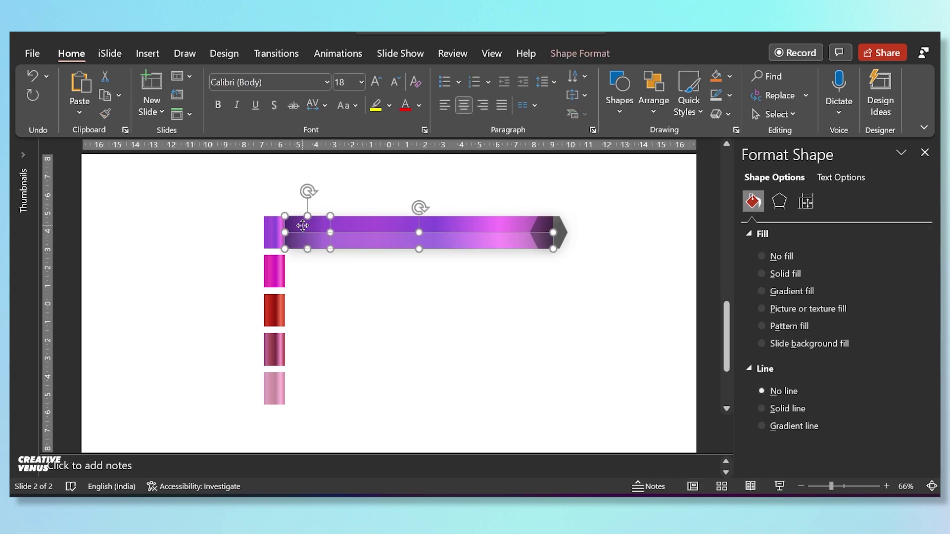
right_click(303, 227)
click(346, 312)
click(418, 320)
- Group the purple banner's pieces and place a copy of the group next to the magenta end rectangle
drag(613, 262, 277, 186)
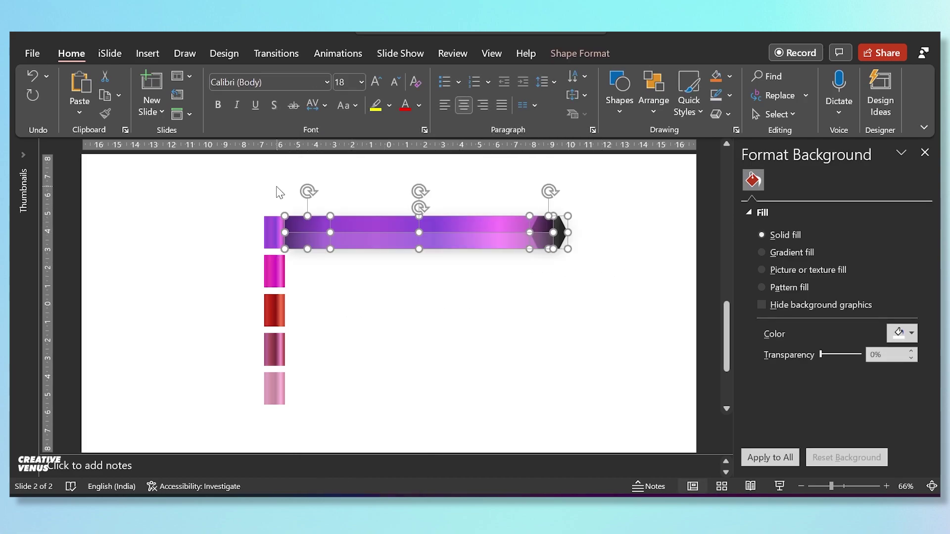
key(ctrl+g)
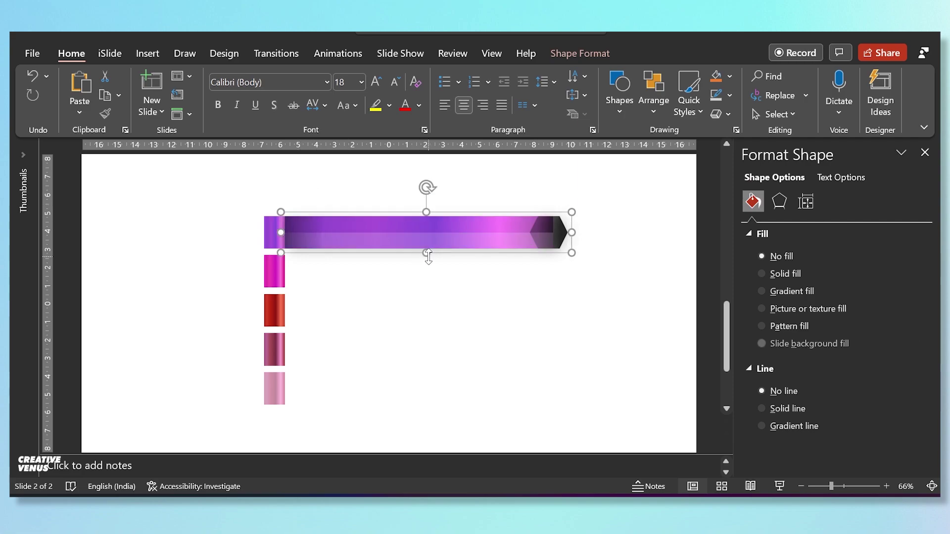
drag(371, 230, 373, 271)
key(ctrl+z)
ctrl+drag(348, 242, 335, 274)
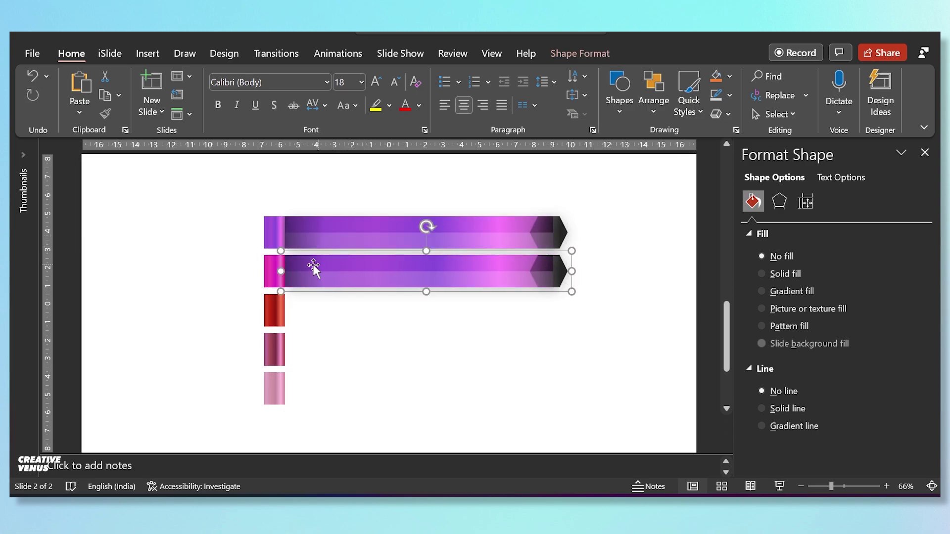
- Ungroup the second banner and copy the magenta end rectangle's formatting onto its long bar
click(367, 335)
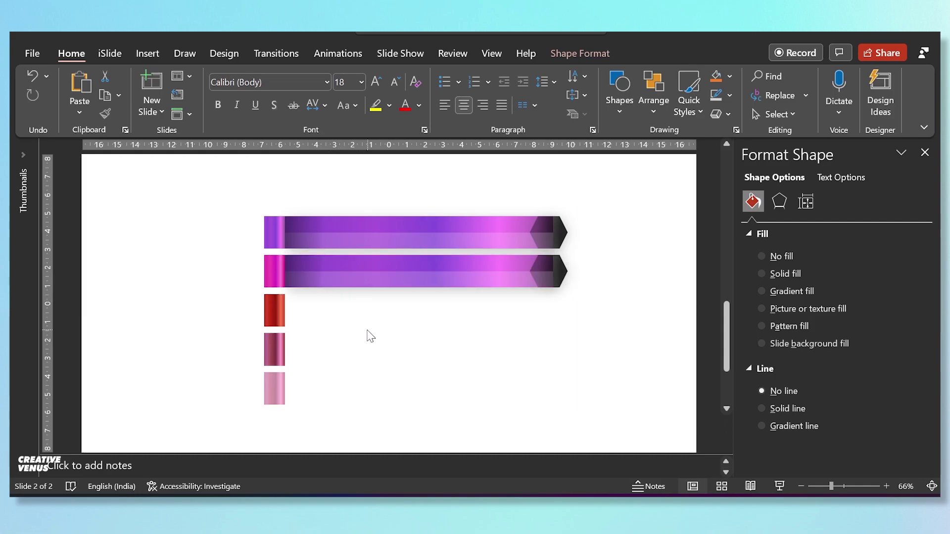
click(273, 267)
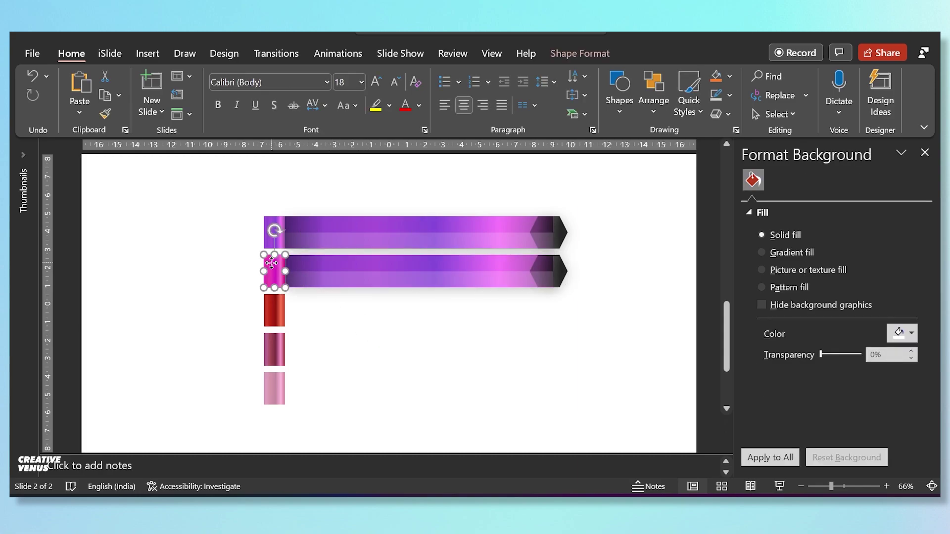
click(105, 115)
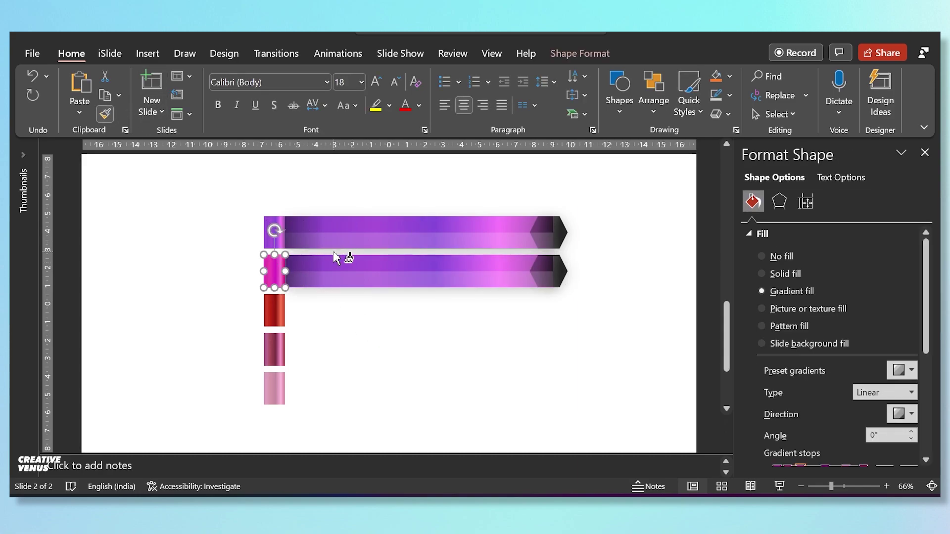
click(400, 260)
click(432, 338)
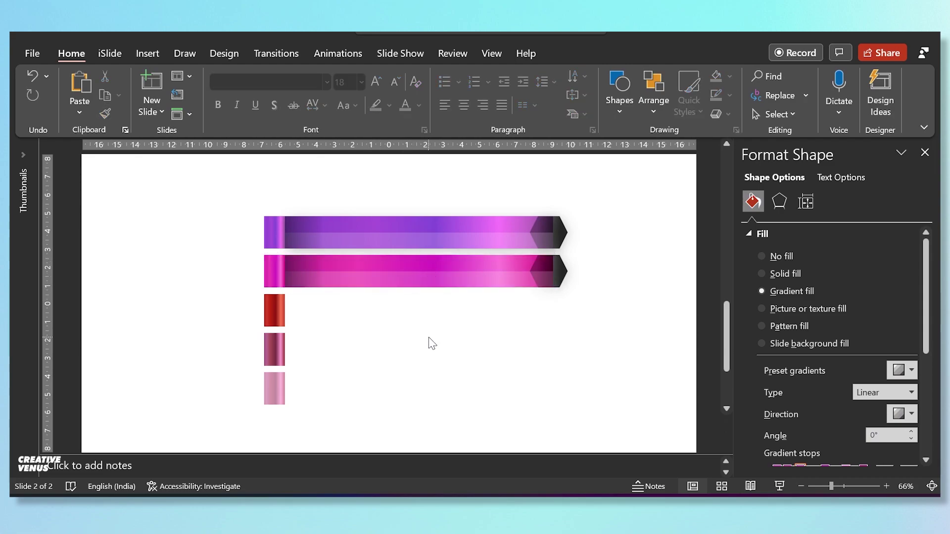
- Group the magenta banner's pieces and place a copy of the group next to the red end rectangle
drag(604, 310, 273, 251)
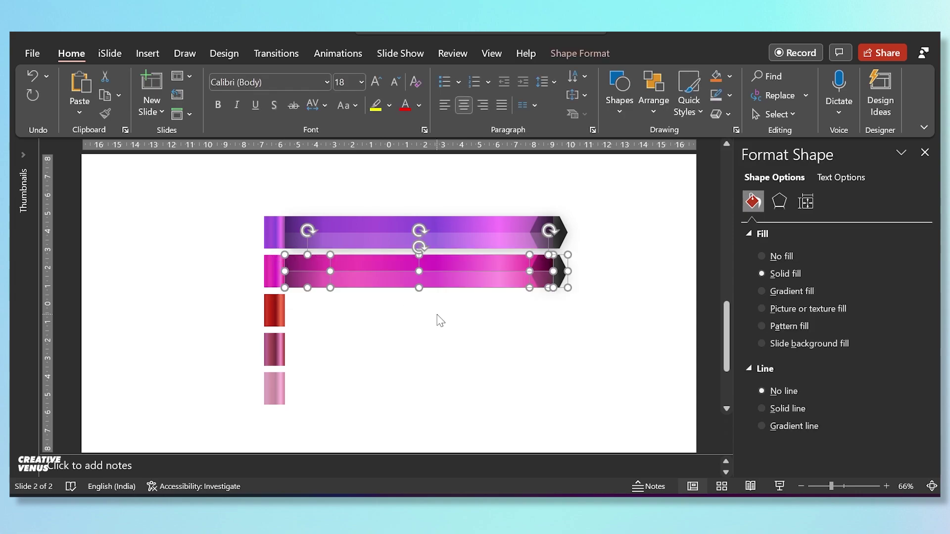
key(ctrl+g)
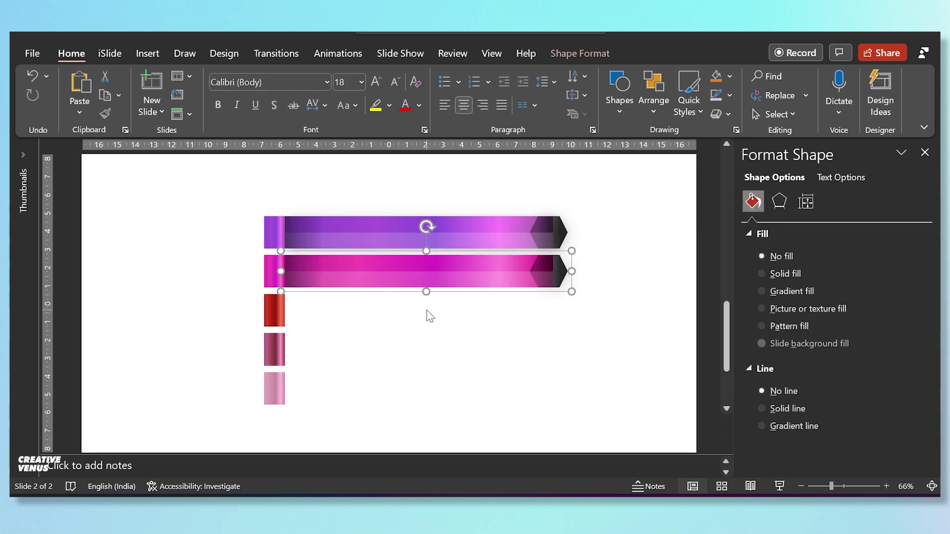
drag(350, 270, 340, 306)
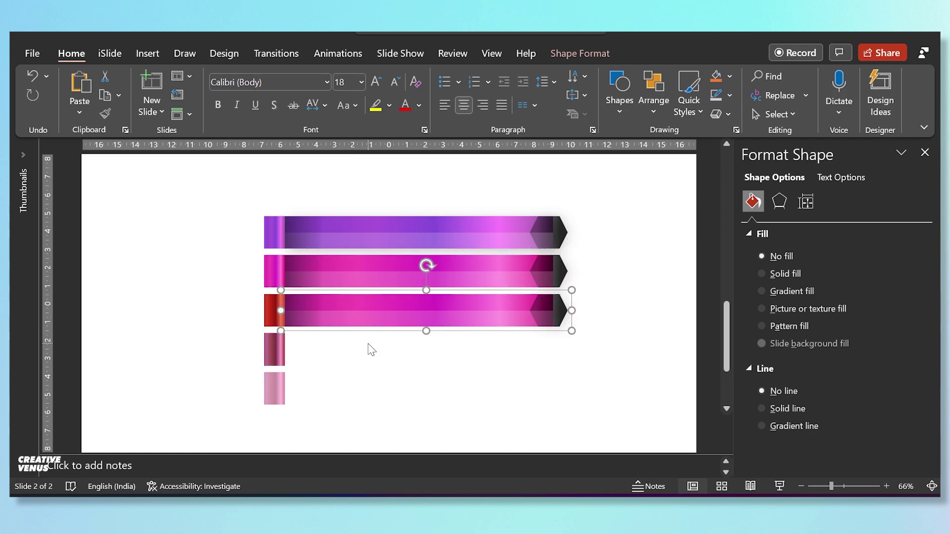
- Ungroup the third banner and copy the red end rectangle's formatting onto its long bar
click(371, 352)
click(272, 297)
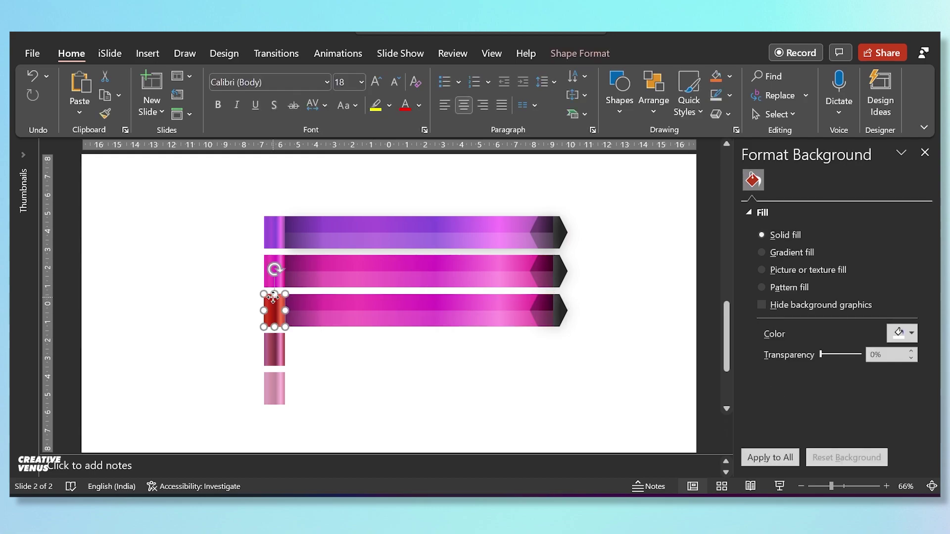
click(103, 113)
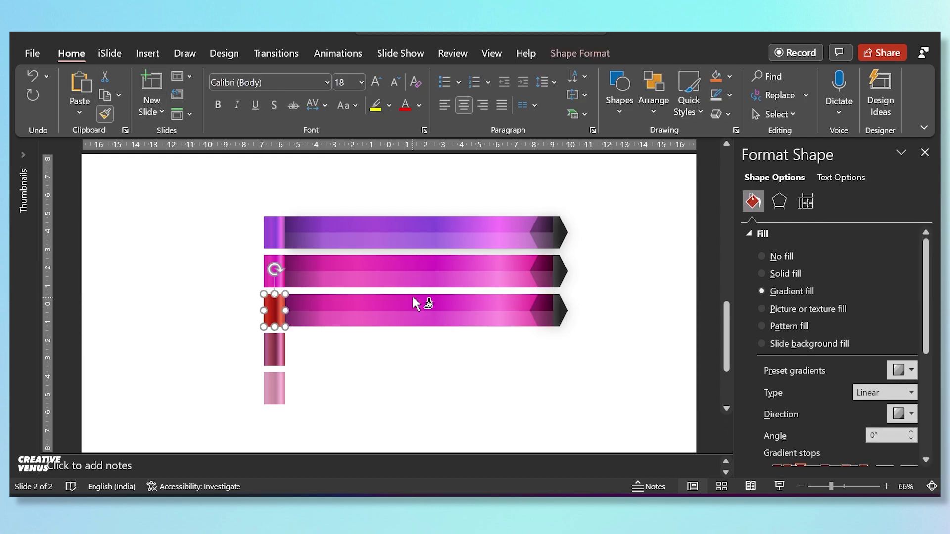
click(412, 297)
click(440, 371)
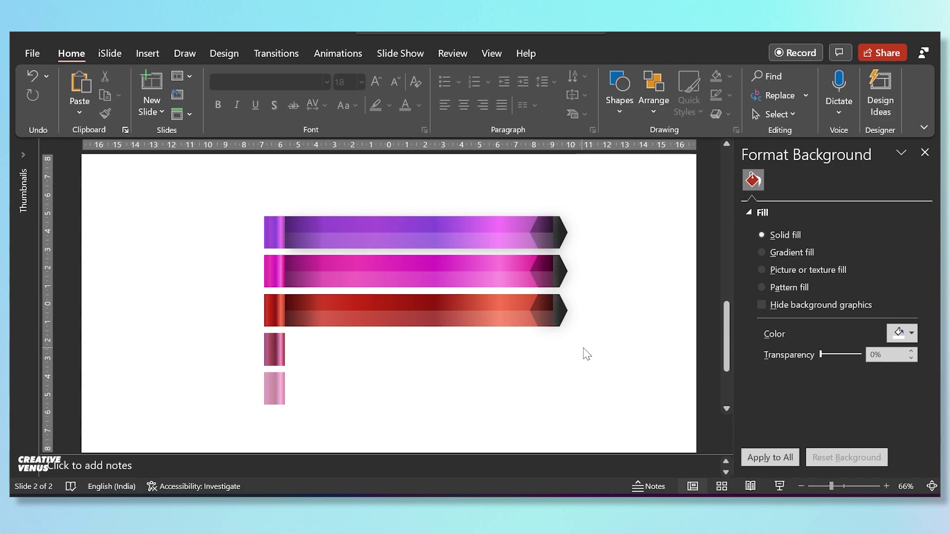
- Group the red banner's pieces and place a copy of the group next to the maroon end rectangle
drag(590, 348, 276, 286)
key(ctrl+g)
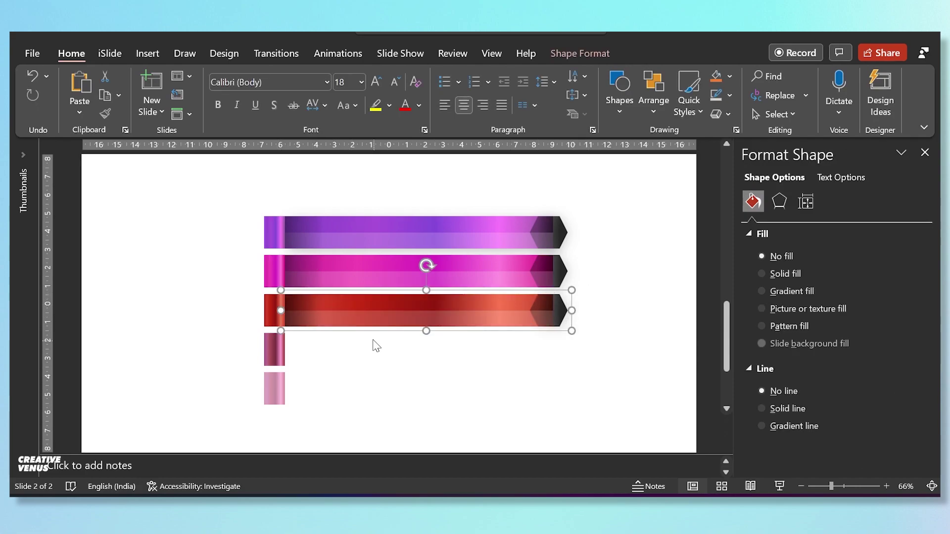
ctrl+drag(353, 314, 341, 347)
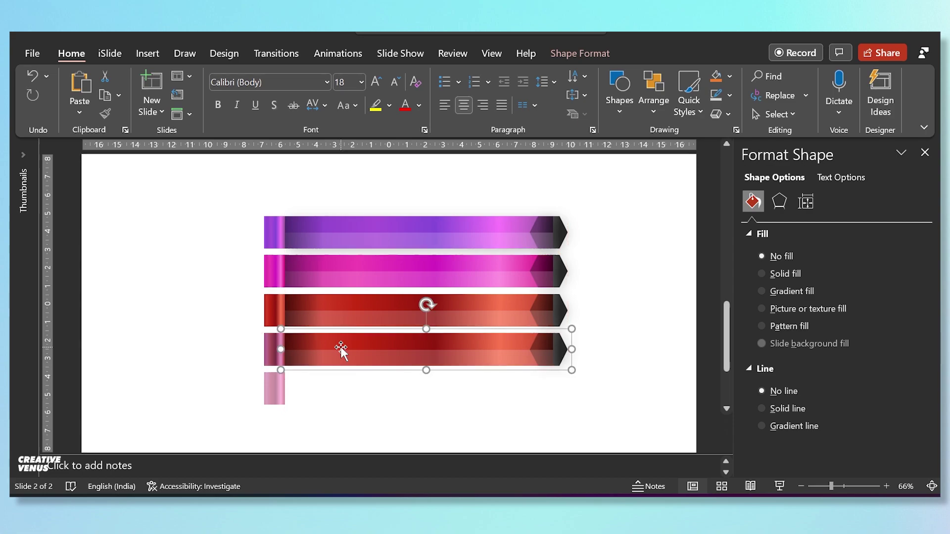
- Ungroup the fourth banner and copy the maroon end rectangle's formatting onto its long bar
click(379, 427)
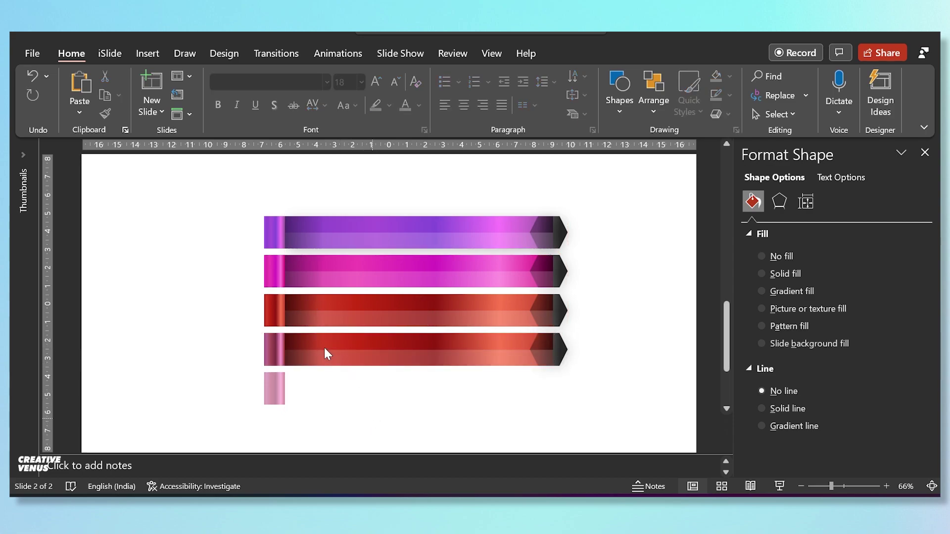
click(275, 349)
click(105, 114)
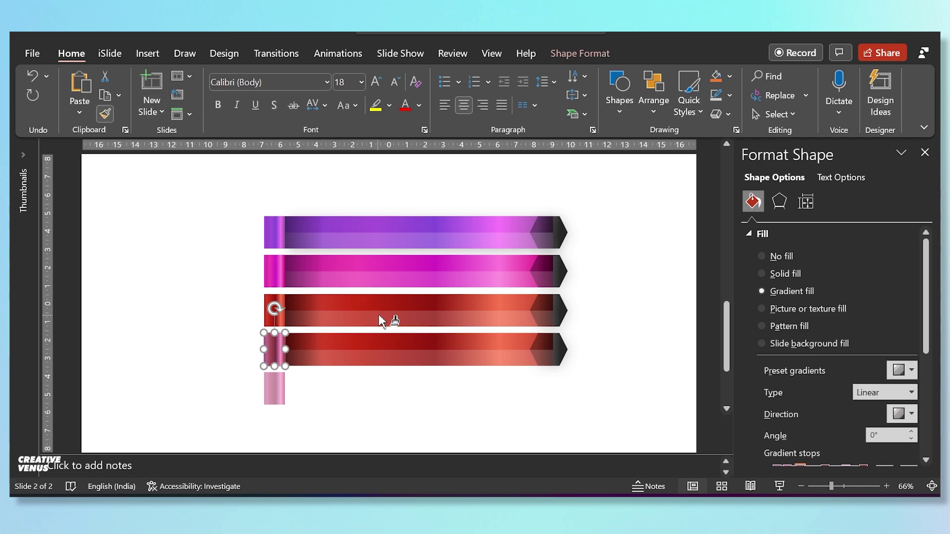
click(418, 336)
click(455, 410)
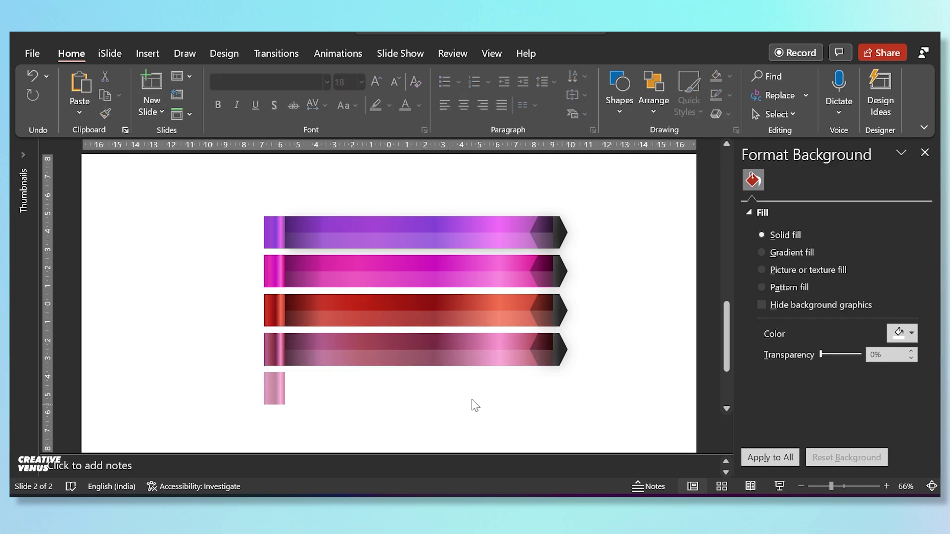
- Place a copy of the maroon banner's pieces next to the light pink end rectangle
drag(599, 397, 275, 324)
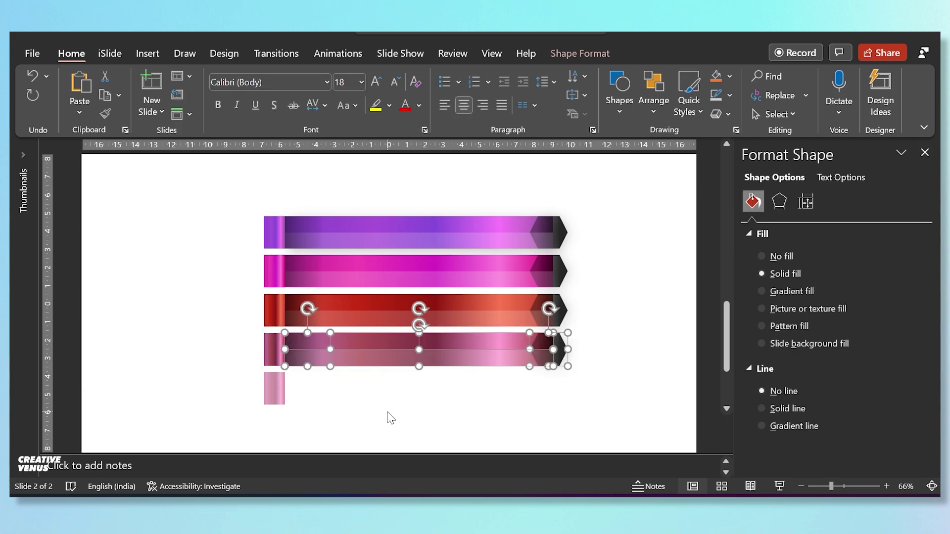
key(ctrl+g)
drag(336, 351, 316, 383)
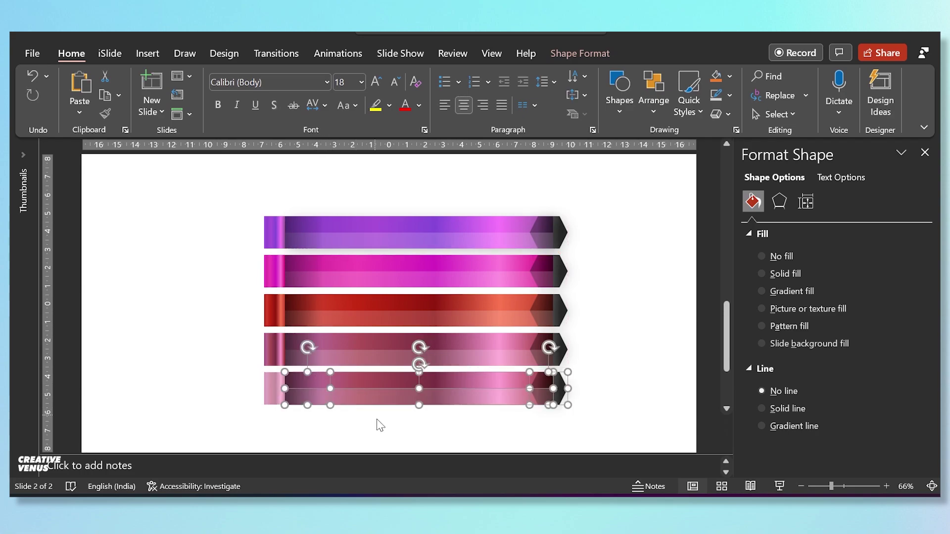
click(380, 440)
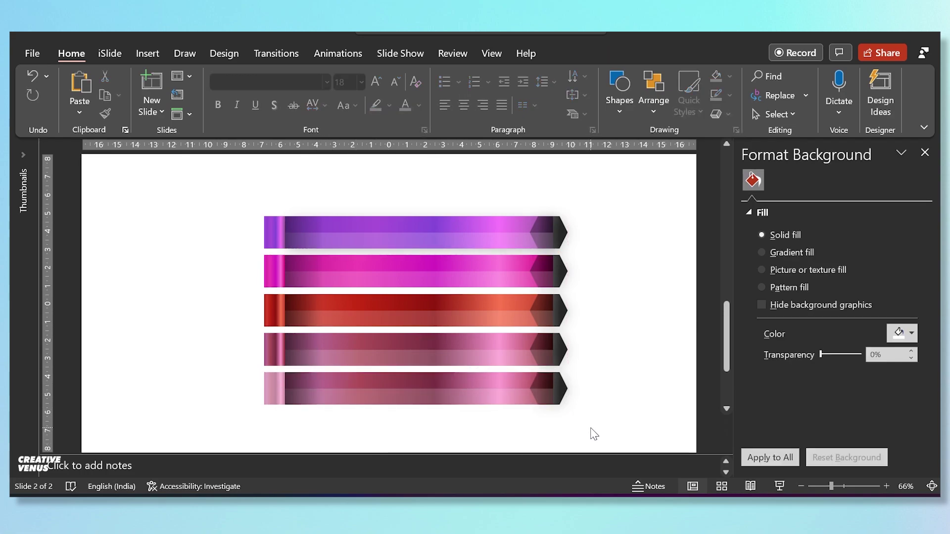
- Copy the light pink end rectangle's formatting onto the fifth banner's long bar and group that banner's pieces
click(273, 388)
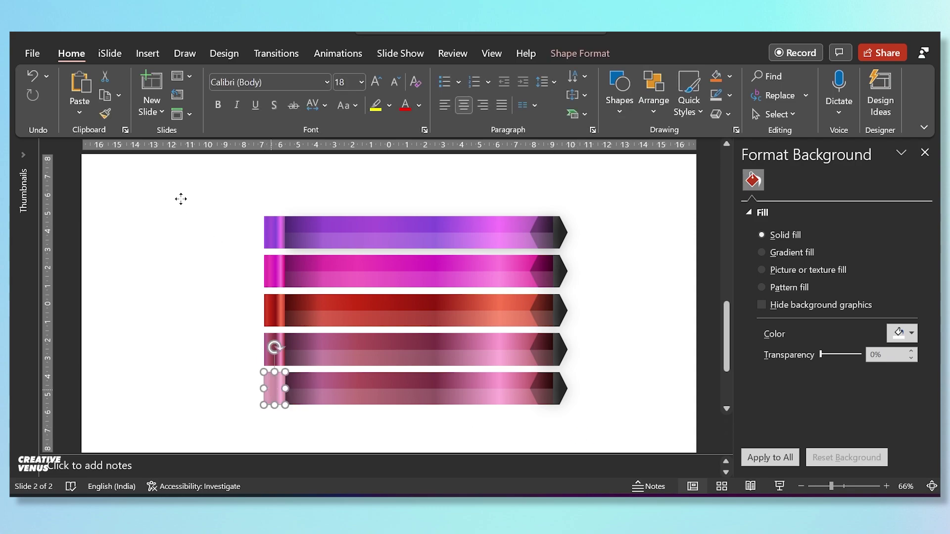
click(105, 113)
click(421, 382)
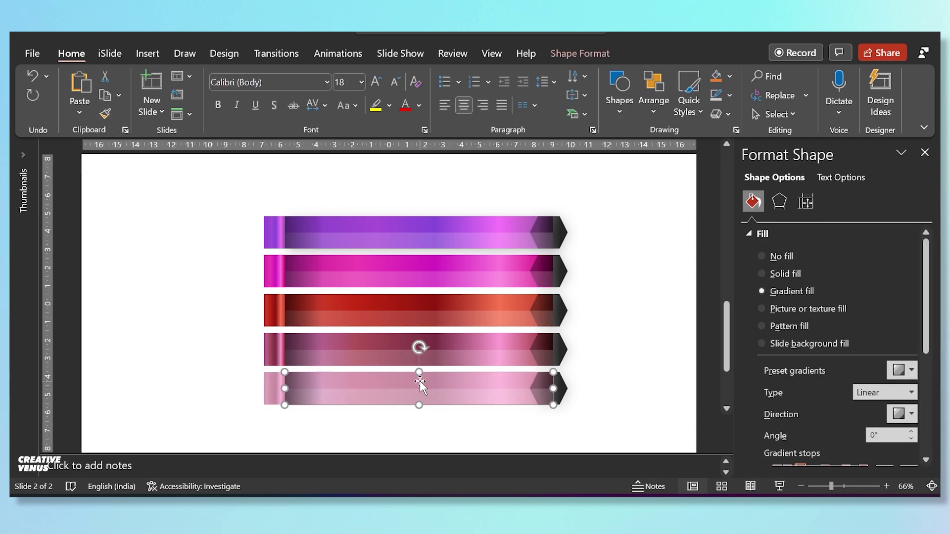
click(455, 445)
drag(585, 424, 277, 364)
click(349, 441)
- Raise the transparency of the first black gradient stop in the light pink banner's dark shading beside the end rectangle
click(294, 382)
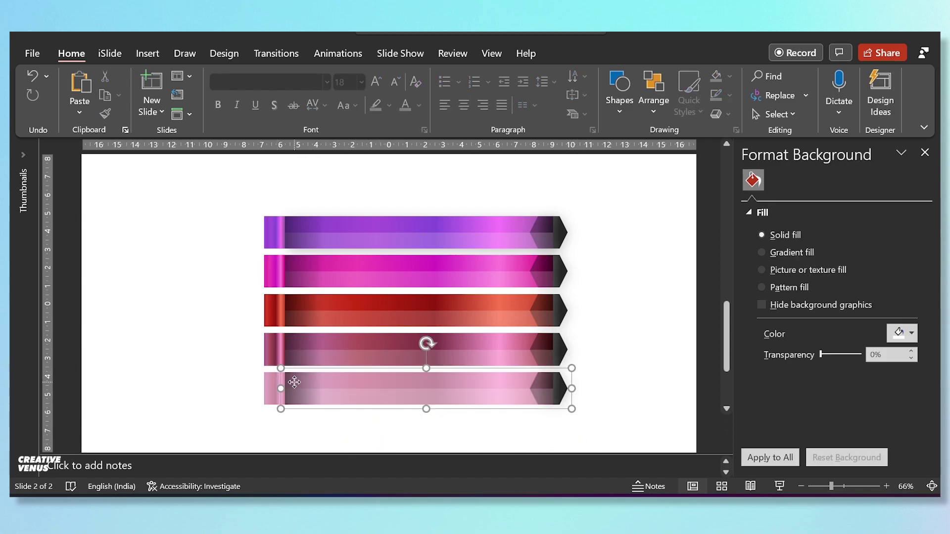
shift+click(301, 388)
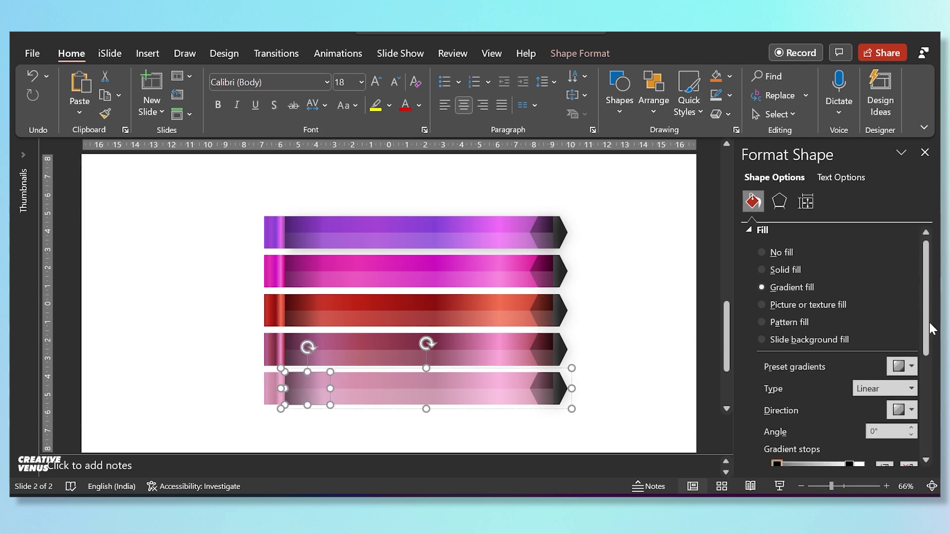
drag(929, 322, 928, 379)
drag(844, 414, 854, 414)
click(623, 422)
- Set the first gradient stop's transparency to 75% on the maroon banner's dark shading beside the end rectangle
click(299, 353)
click(301, 354)
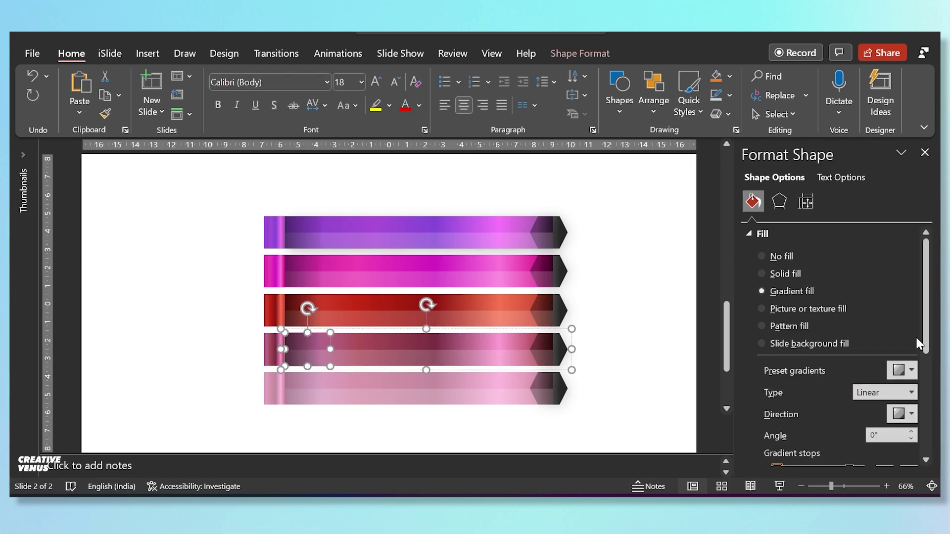
scroll(841, 377, down, 3)
drag(843, 460, 858, 462)
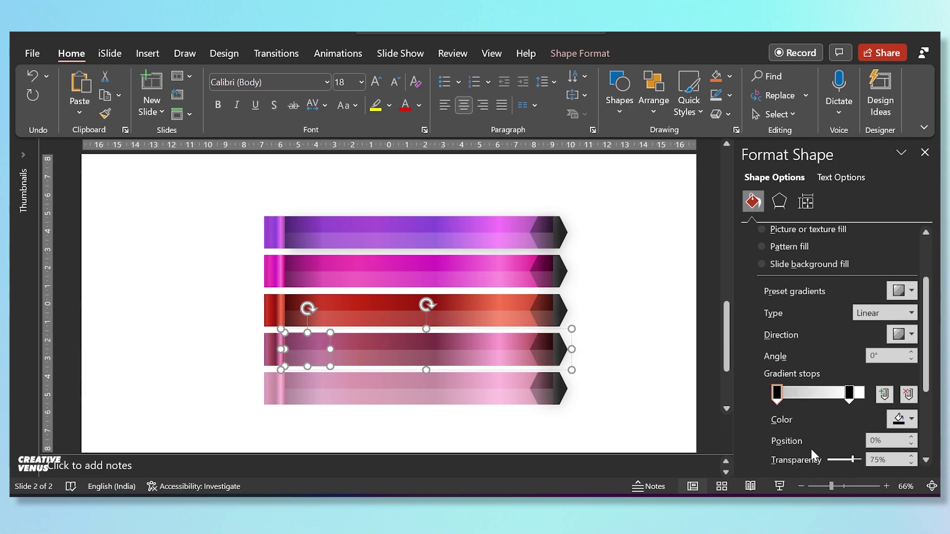
click(558, 430)
- Set the first gradient stop's transparency to 91% on the red banner's dark shading beside the end rectangle
click(293, 310)
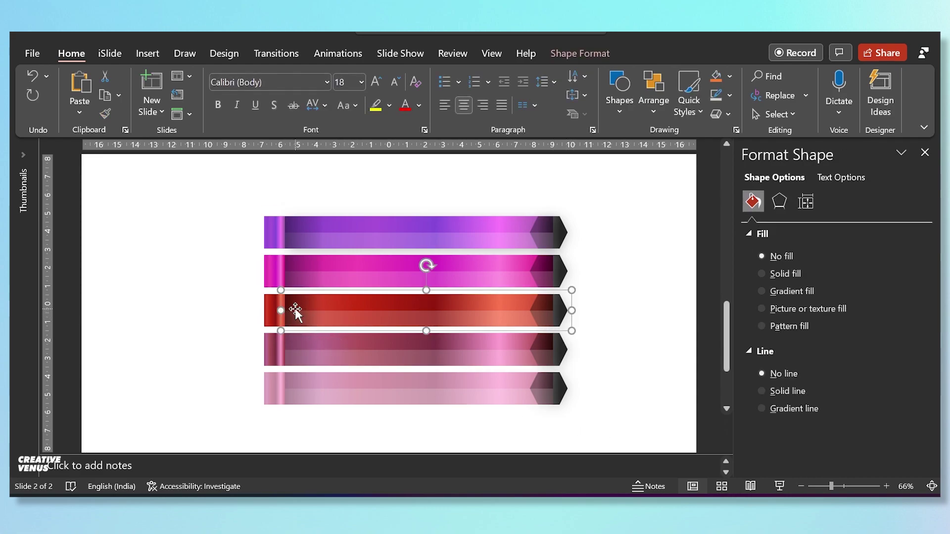
click(295, 311)
drag(930, 325, 929, 361)
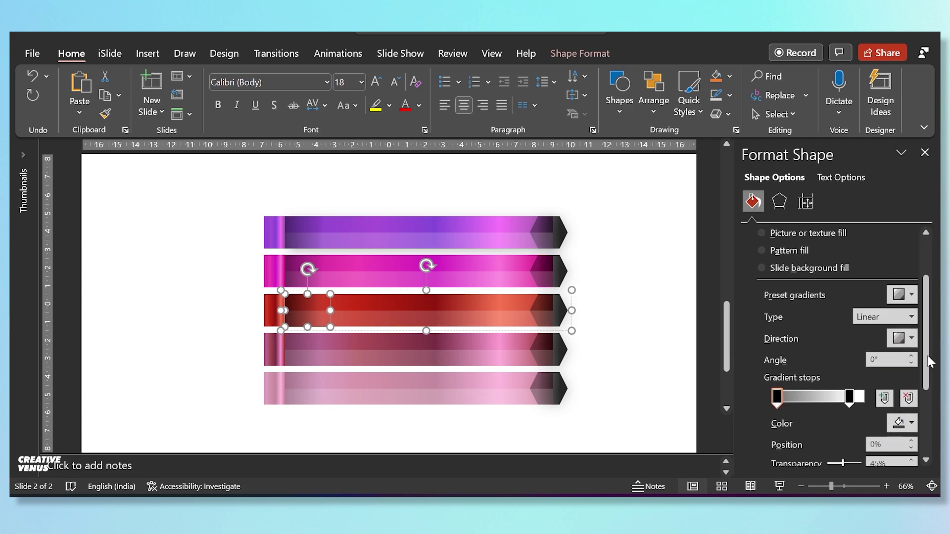
drag(843, 463, 859, 463)
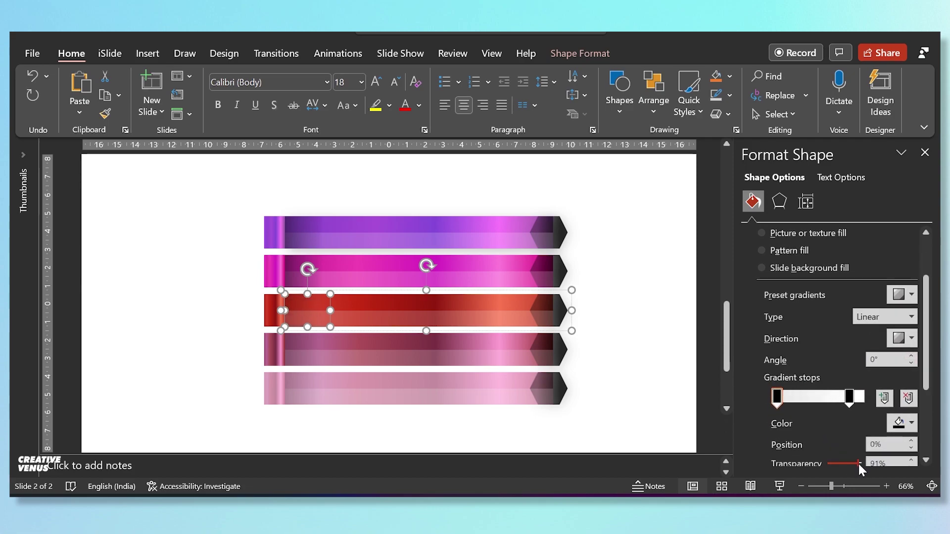
- Set the first gradient stop's transparency to 70% on the magenta banner's dark shading beside the end rectangle
click(298, 274)
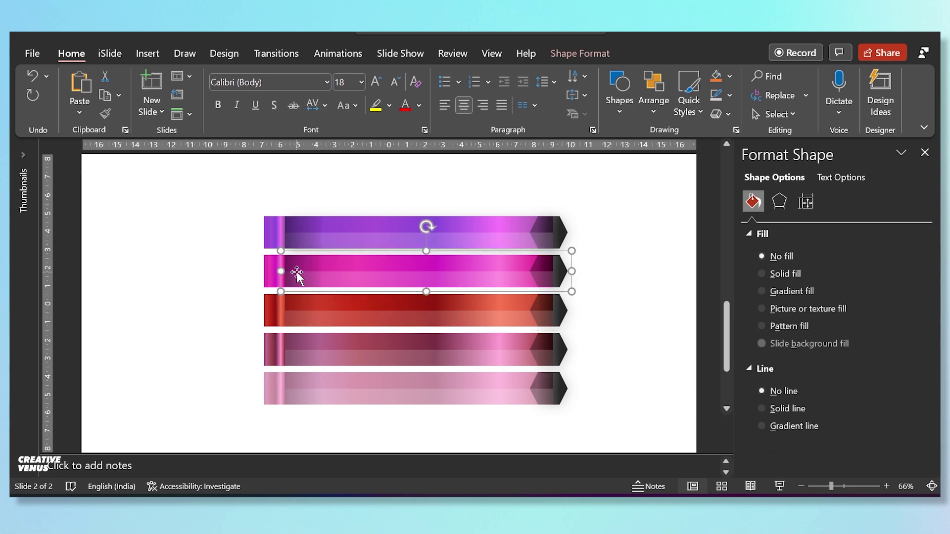
click(298, 272)
drag(929, 326, 929, 358)
scroll(922, 376, down, 3)
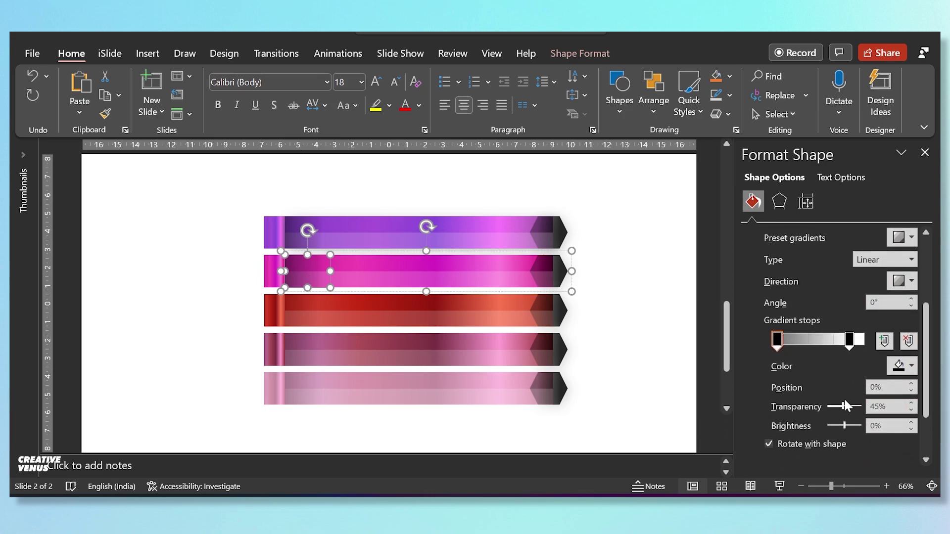
drag(843, 406, 851, 407)
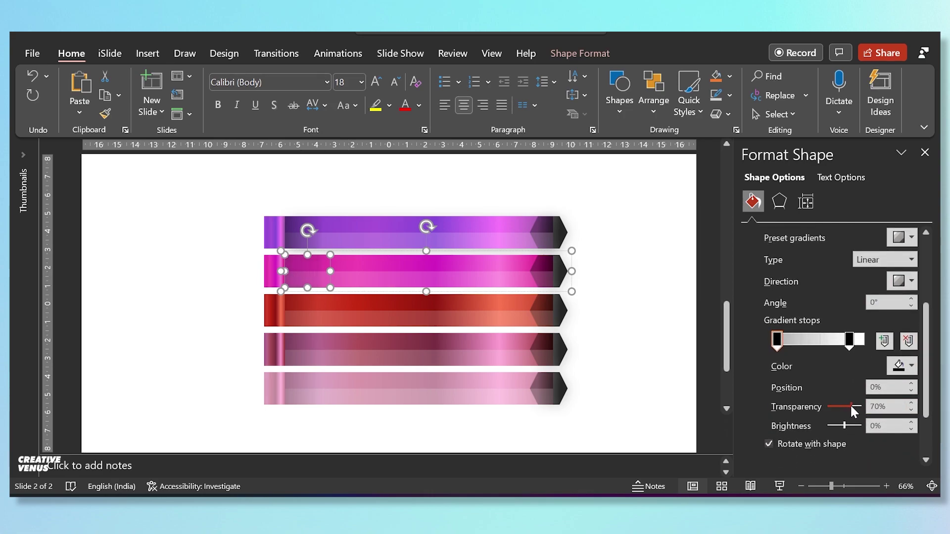
click(297, 204)
- Set the first gradient stop's transparency to 64% on the purple banner's dark shading beside the end rectangle
click(294, 236)
click(298, 234)
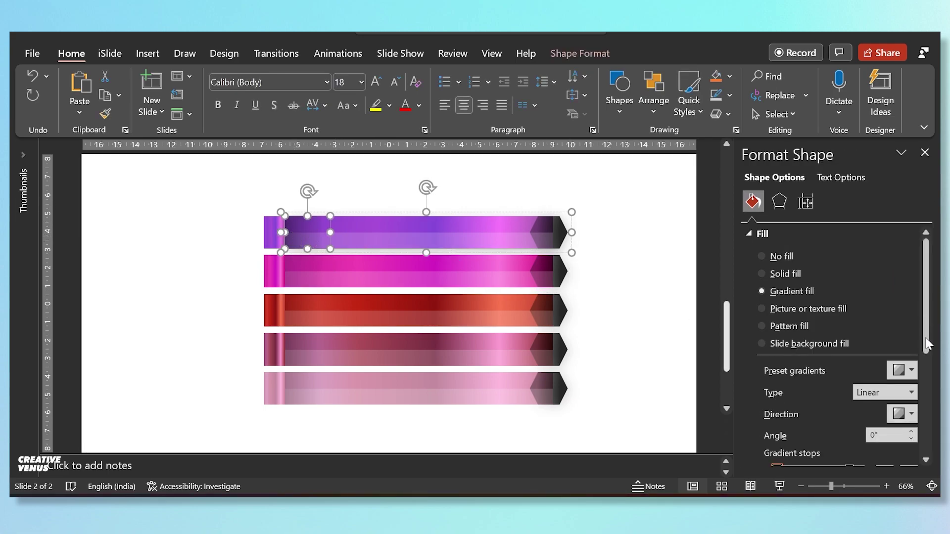
drag(927, 342, 929, 384)
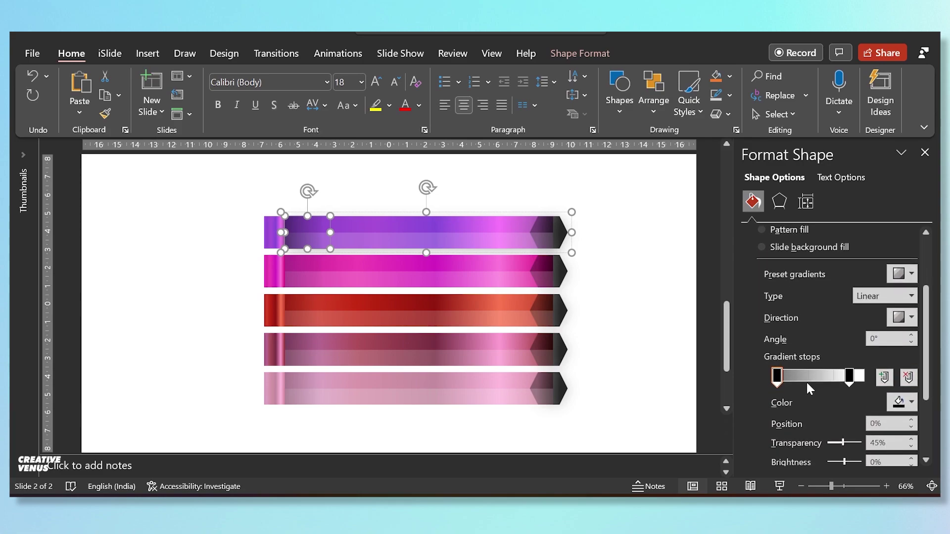
drag(843, 442, 848, 443)
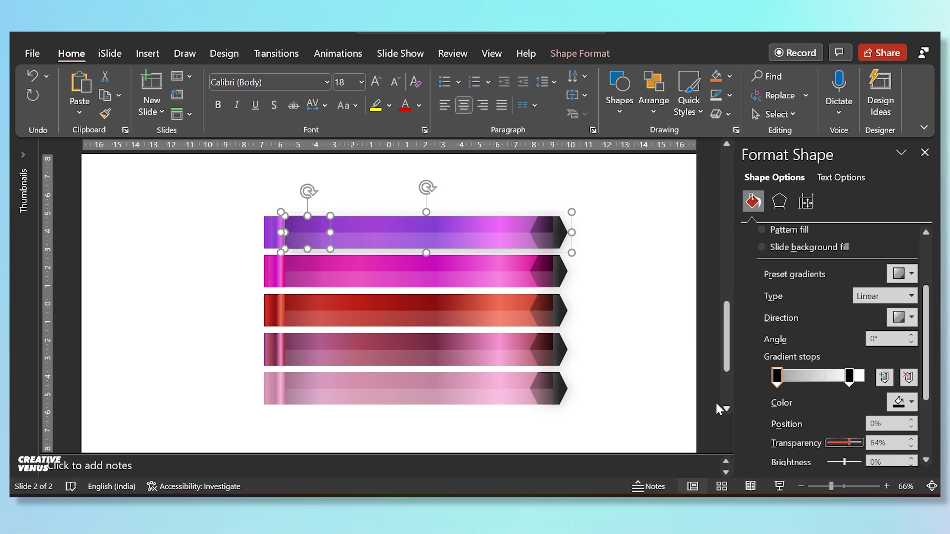
click(600, 341)
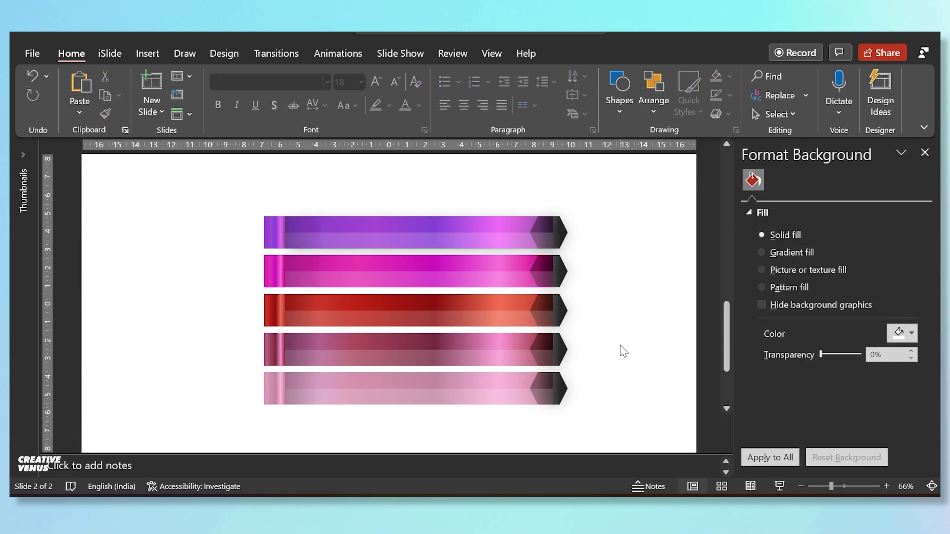
click(365, 384)
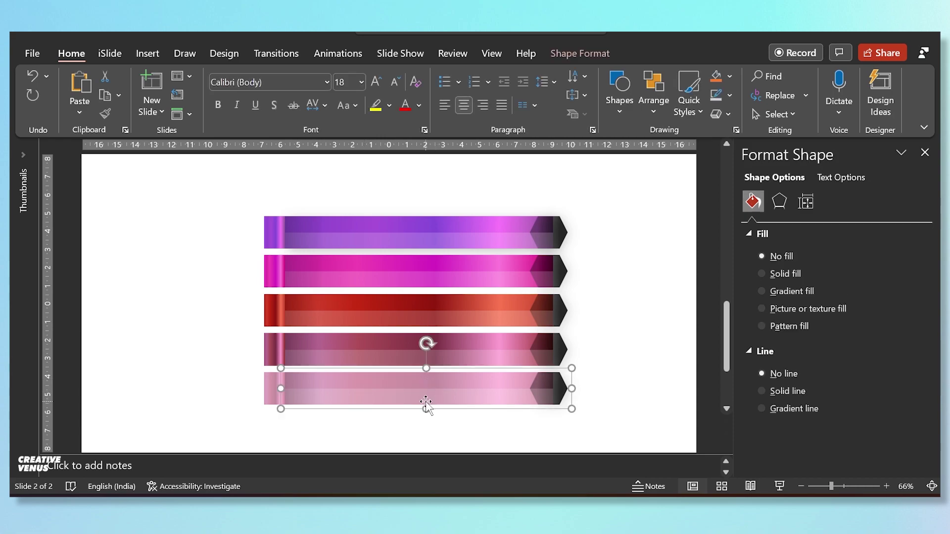
click(505, 434)
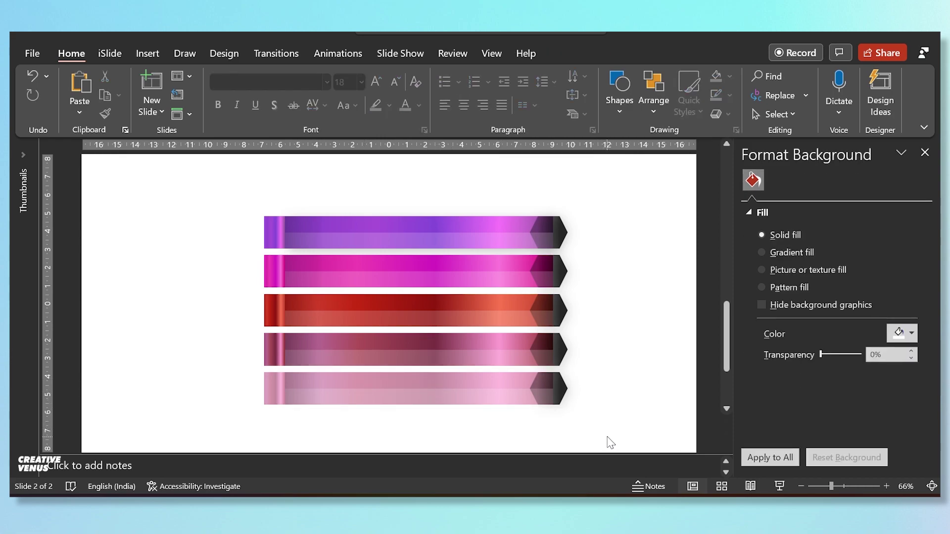
drag(607, 437, 207, 189)
click(577, 418)
- Insert a text box reading SUBSCRIBE on the purple banner, near the start of its long bar
click(145, 55)
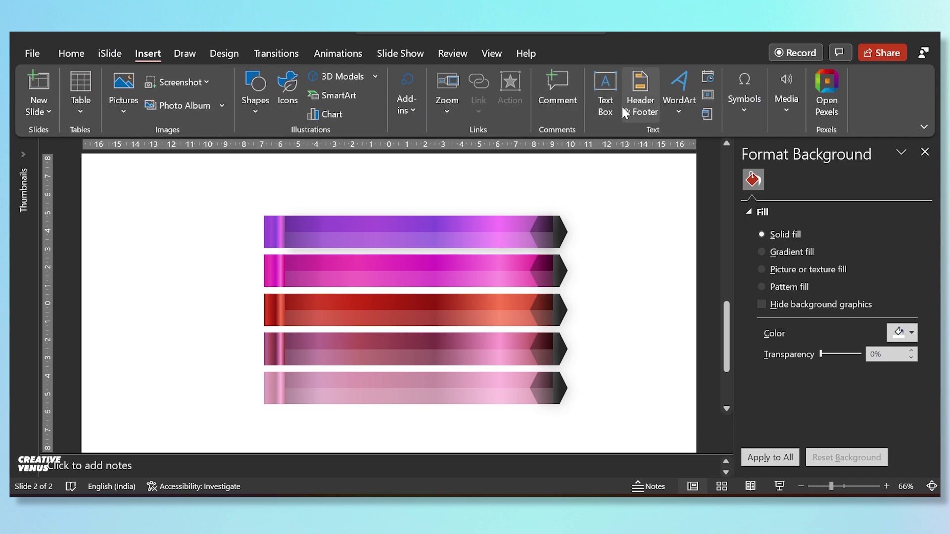
click(608, 106)
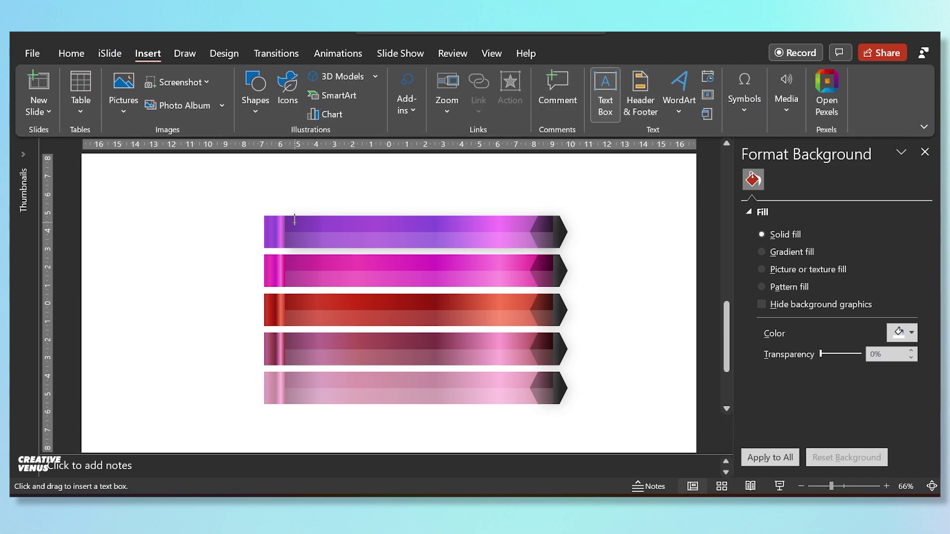
drag(351, 241, 365, 241)
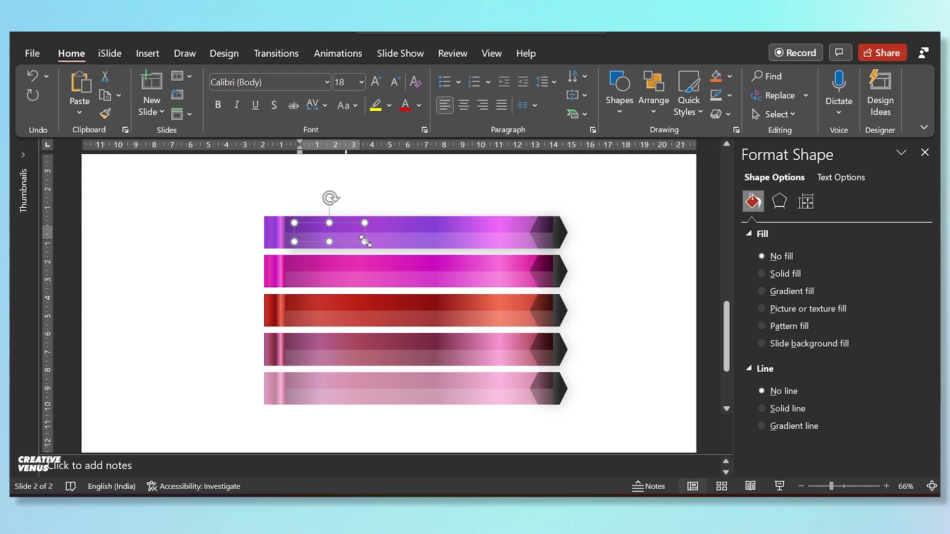
text(SUBSCRIBE)
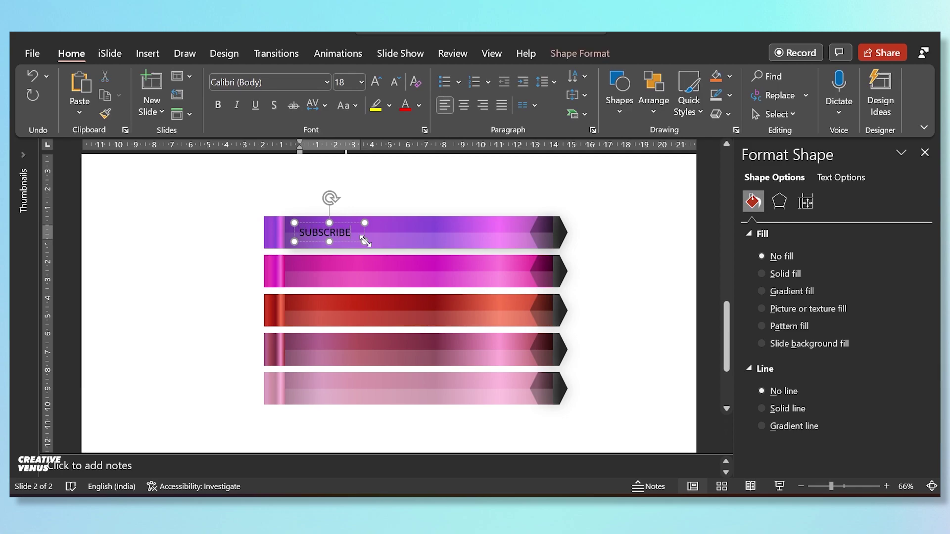
- Set the font of the SUBSCRIBE text to Futura Md BT
key(ctrl+a)
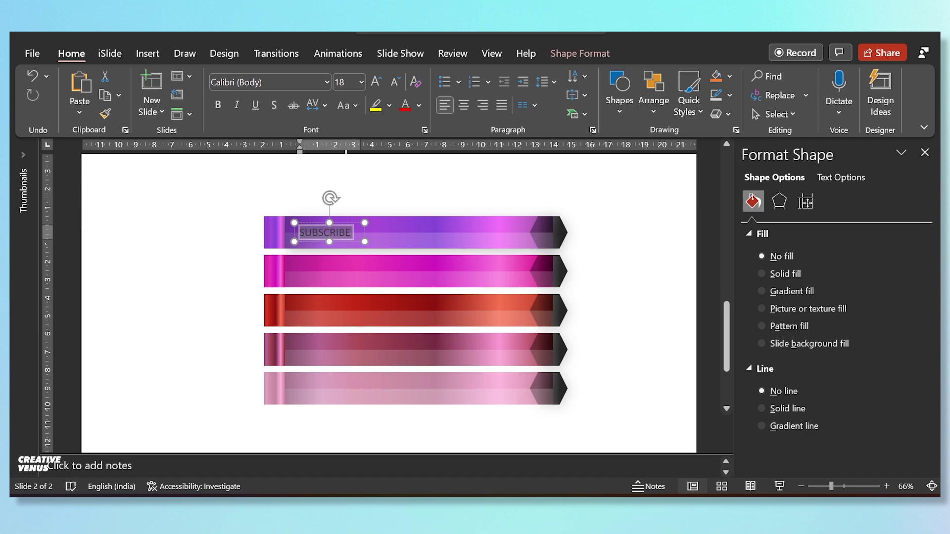
click(327, 82)
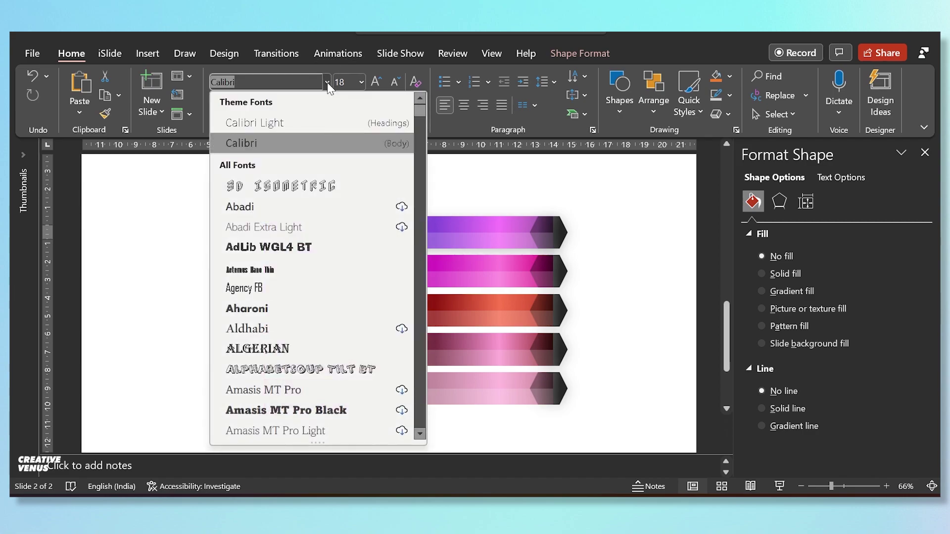
drag(419, 113, 420, 199)
click(332, 340)
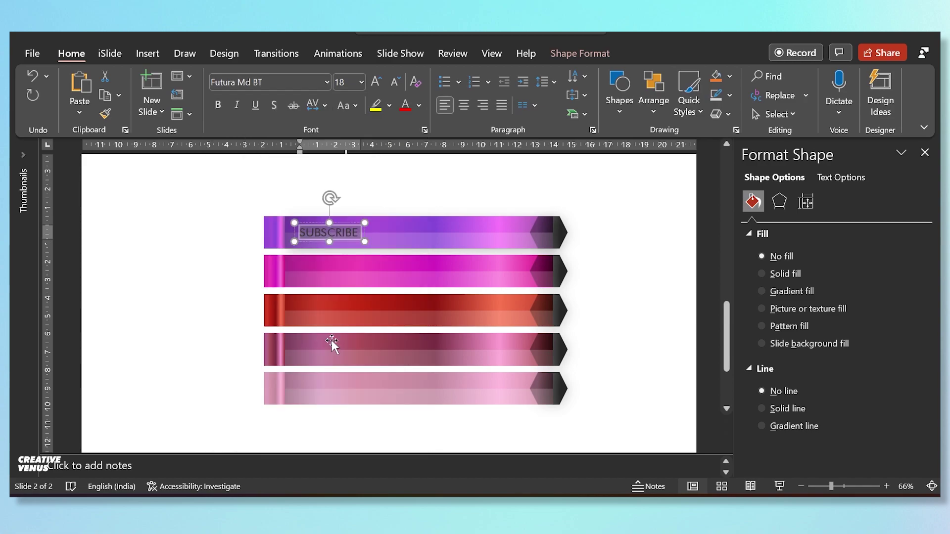
- Make the SUBSCRIBE text white and bold, and set its size to 14 pt
click(419, 106)
click(406, 145)
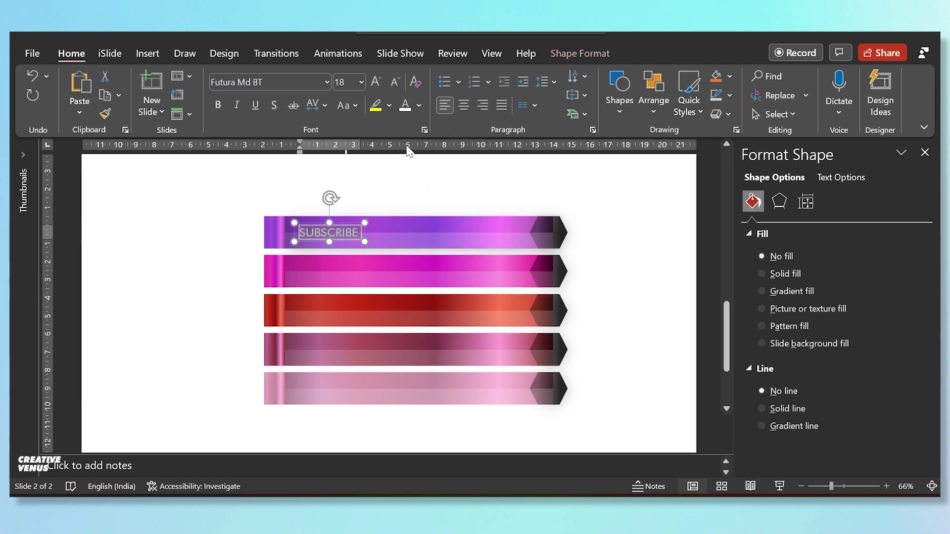
click(218, 106)
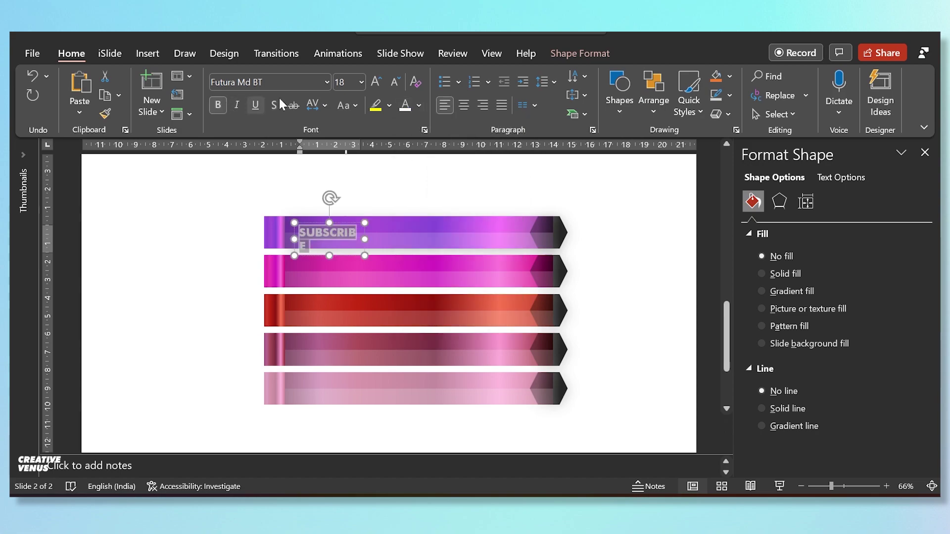
click(396, 83)
click(396, 83)
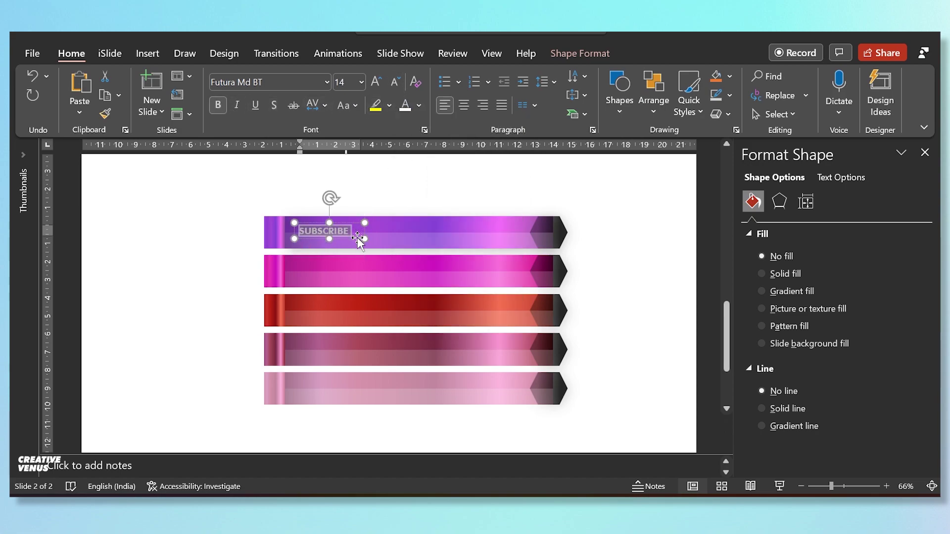
- Move the SUBSCRIBE text box further along the purple bar, away from the end rectangle, and set its font to Montserrat
drag(344, 224, 374, 225)
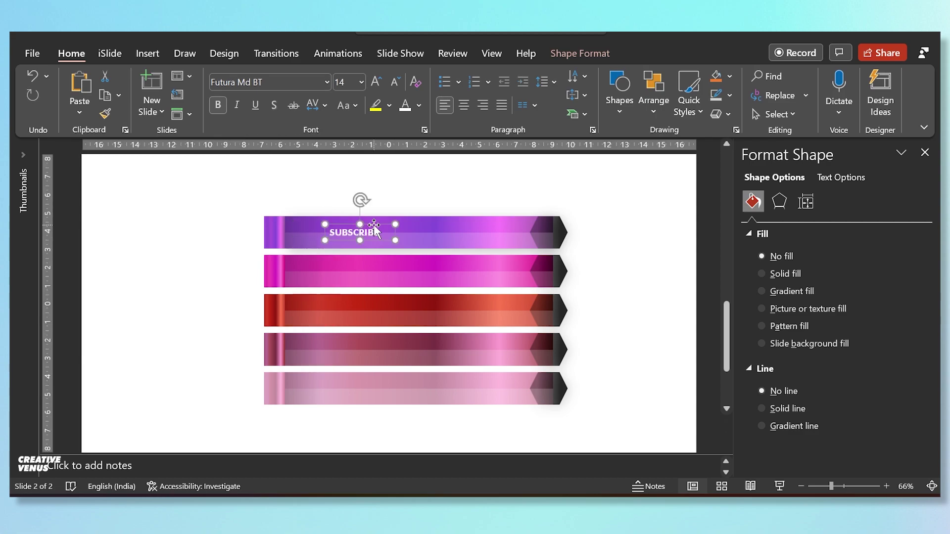
click(263, 83)
text(Montserrat)
key(Return)
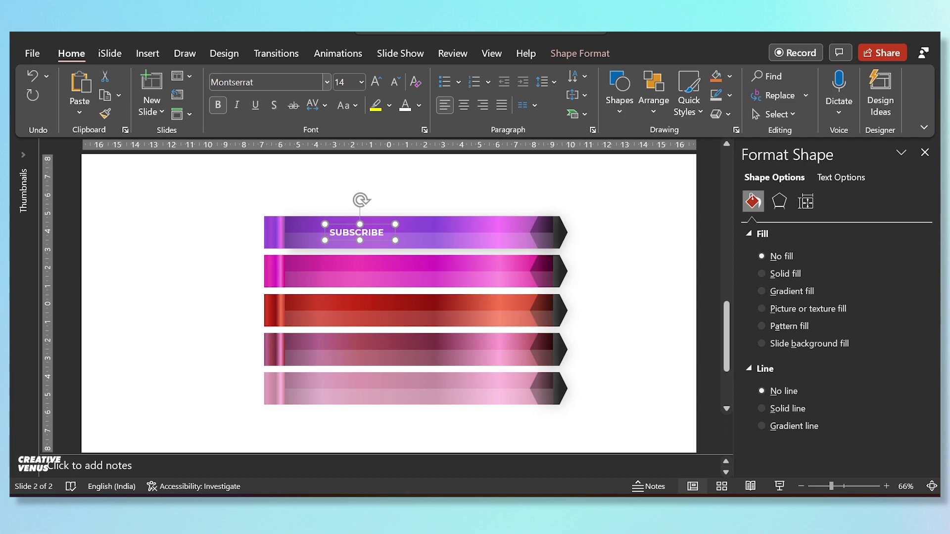
click(204, 245)
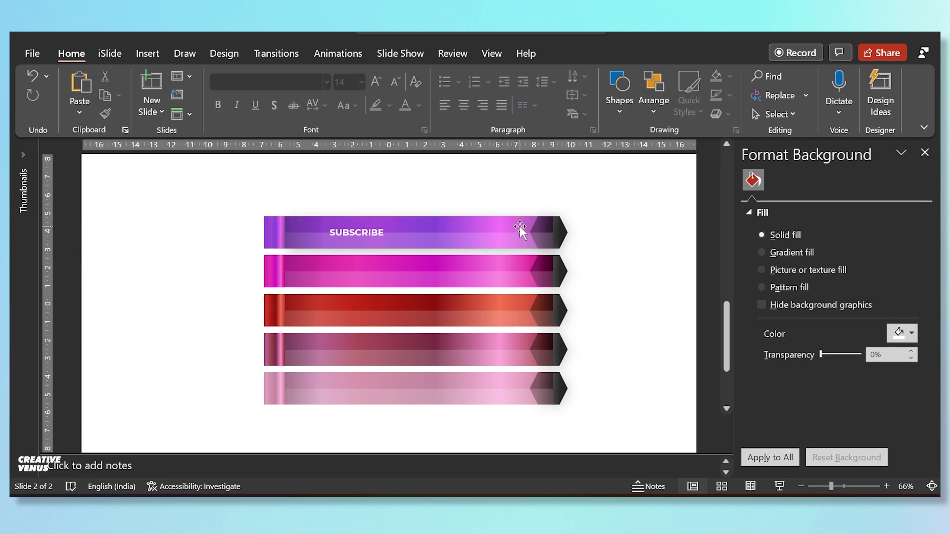
- Insert a text box reading A on the purple bar, before the SUBSCRIBE text, and center the letter in it
click(166, 54)
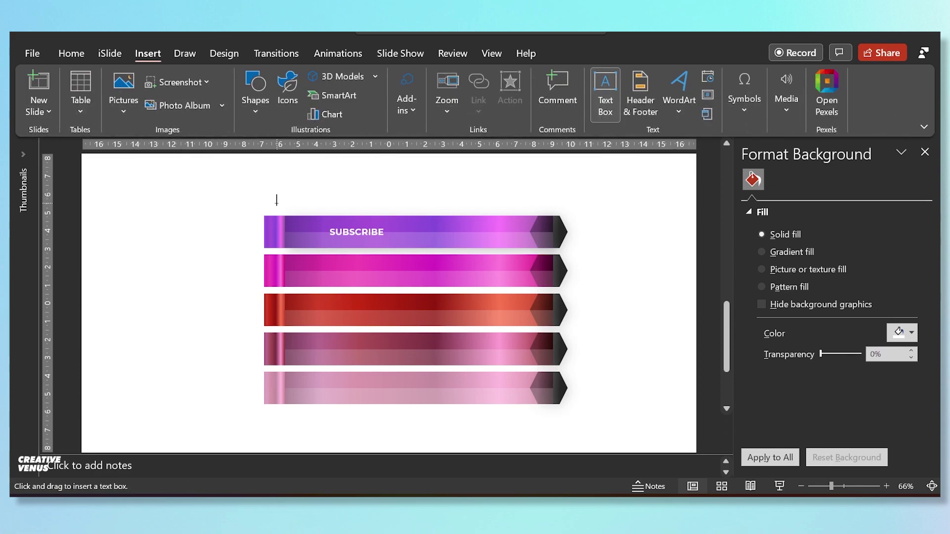
drag(286, 216, 321, 248)
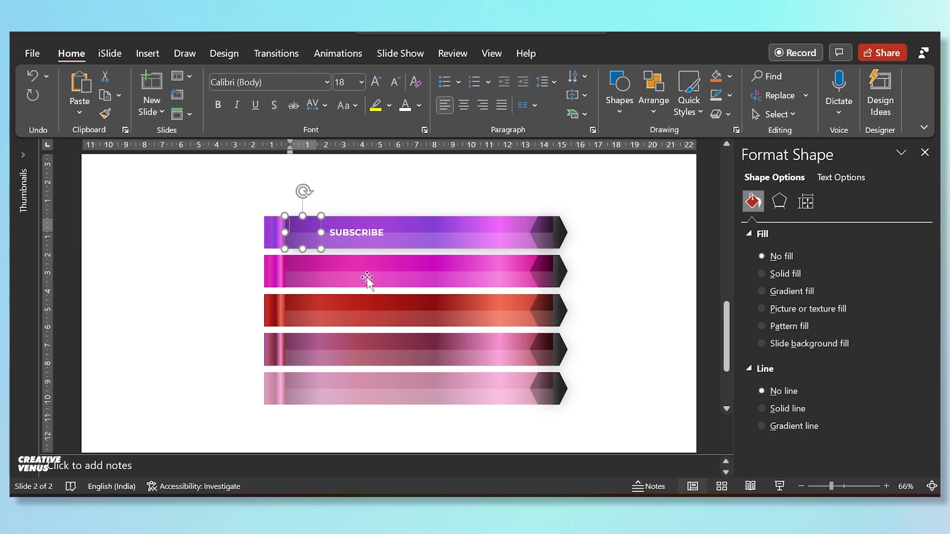
text(0)
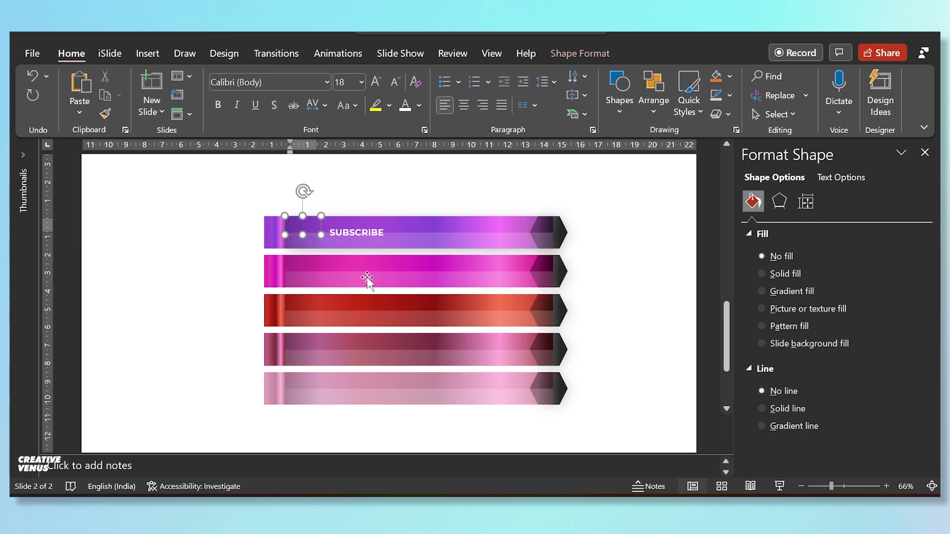
text(a)
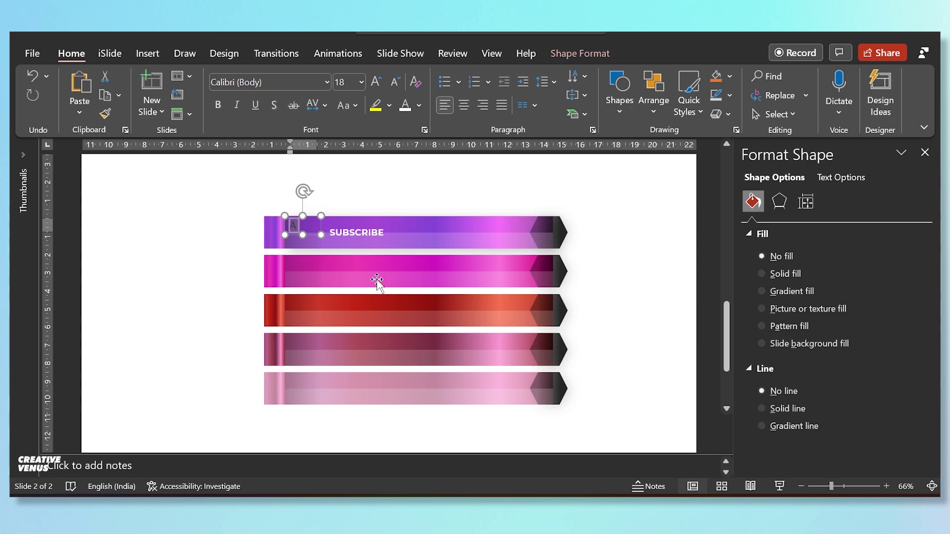
click(463, 104)
click(586, 94)
click(595, 176)
- Set the font of the letter A to Montserrat Black and its size to 36 pt
click(270, 81)
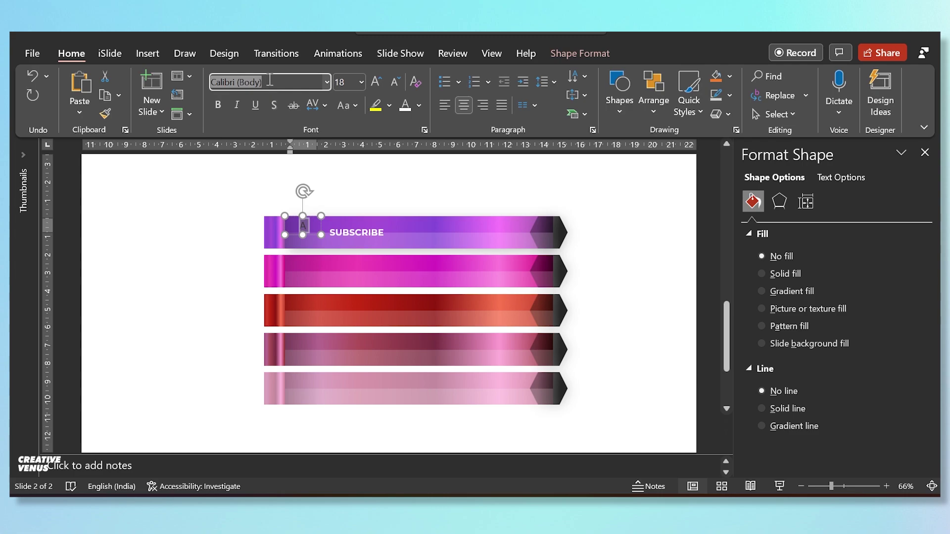
text(Montserrat Black)
key(Return)
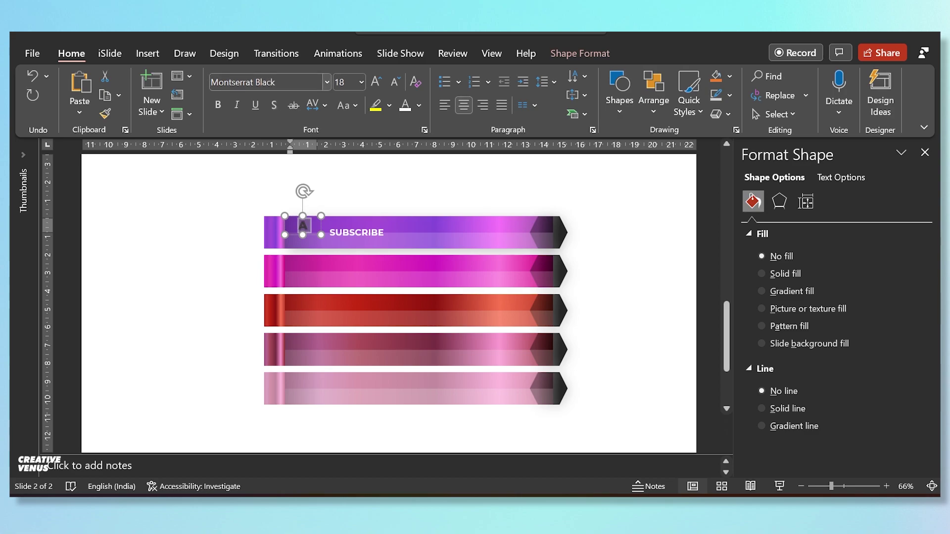
click(372, 84)
click(371, 83)
click(372, 83)
click(371, 83)
click(371, 84)
- Make the letter A white and adjust its box's position at the start of the purple bar
drag(309, 210, 311, 215)
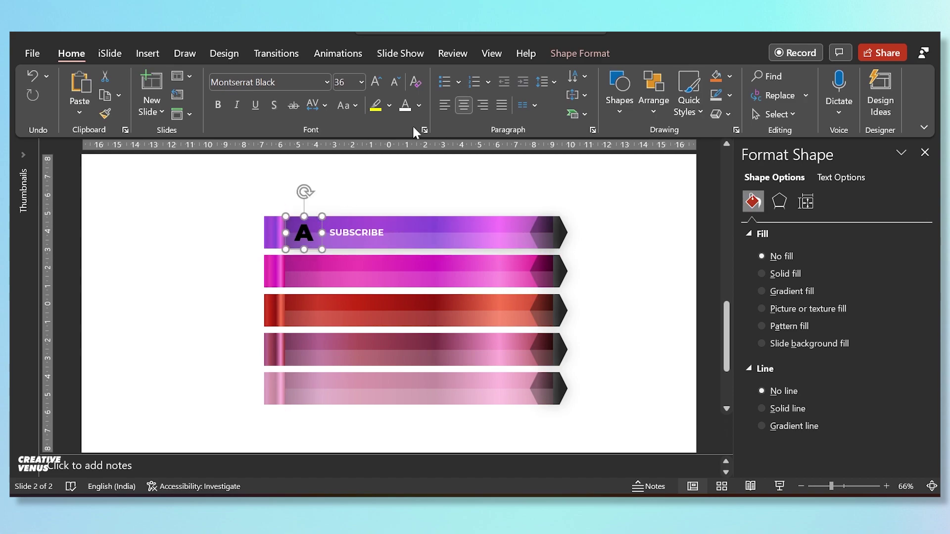
click(406, 108)
drag(315, 218, 313, 218)
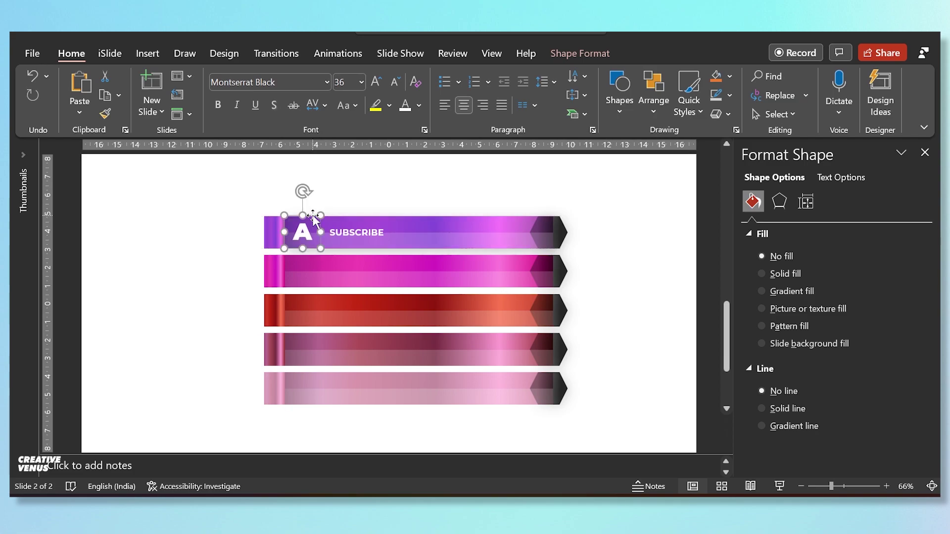
- Give the letter A a linear gradient text fill running vertically at 90°
click(841, 309)
click(832, 178)
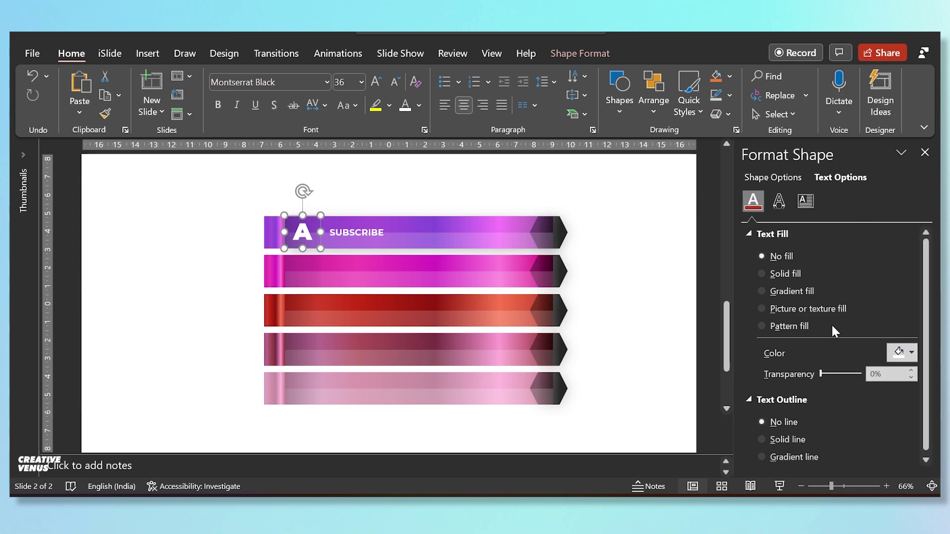
click(777, 292)
scroll(840, 371, down, 2)
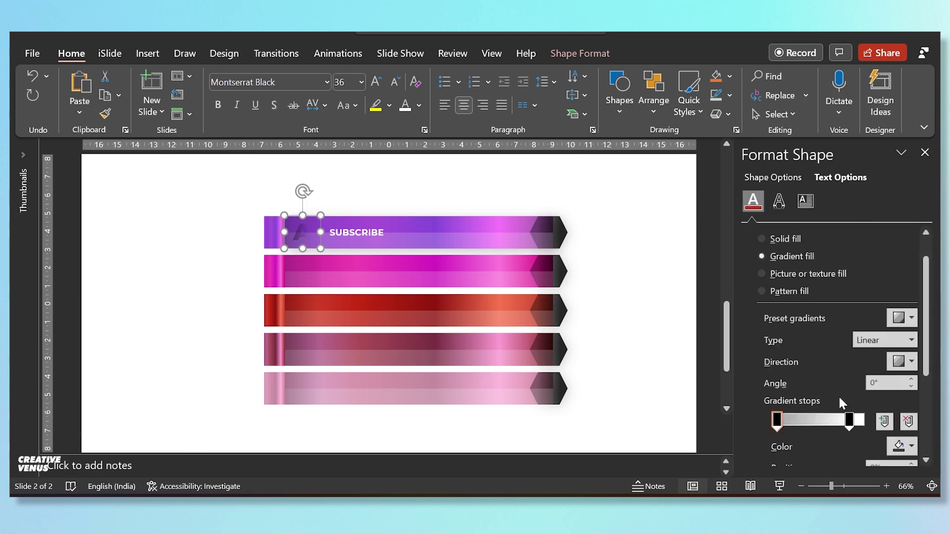
click(903, 328)
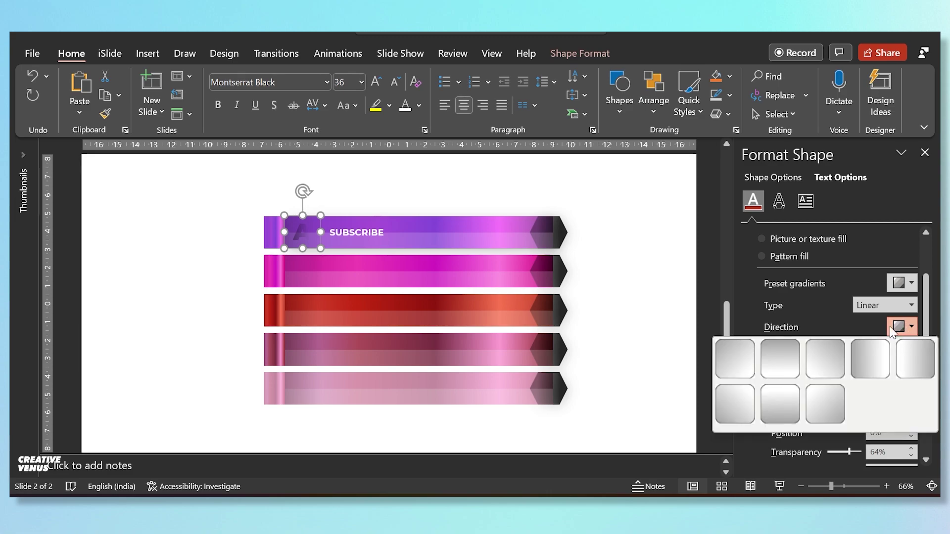
click(789, 366)
- Color the letter A's first gradient stop white and its 84% stop light grey with -15% brightness
click(911, 412)
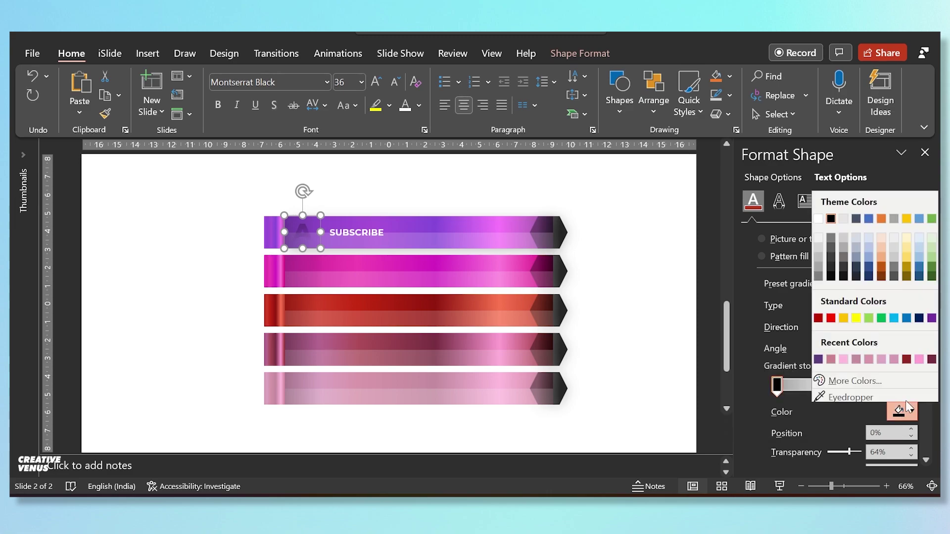
click(822, 218)
click(850, 385)
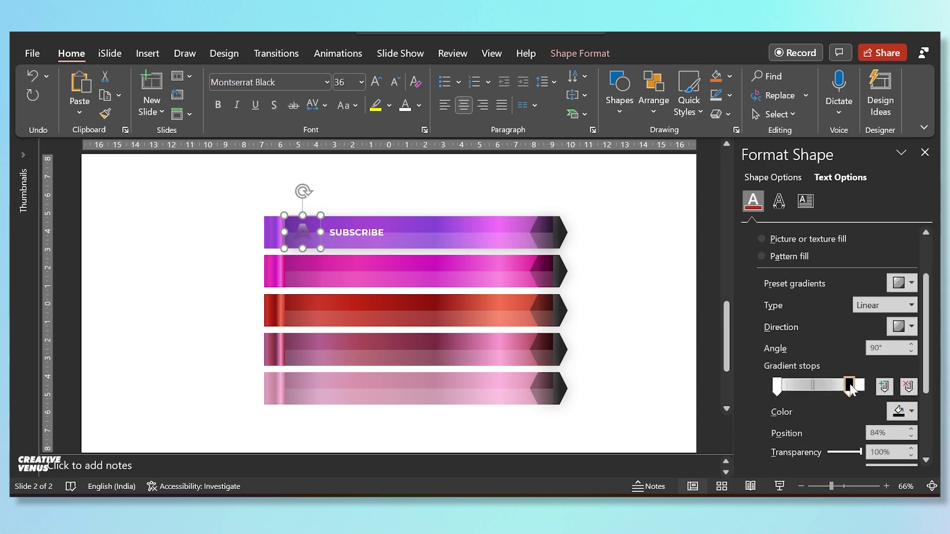
click(899, 411)
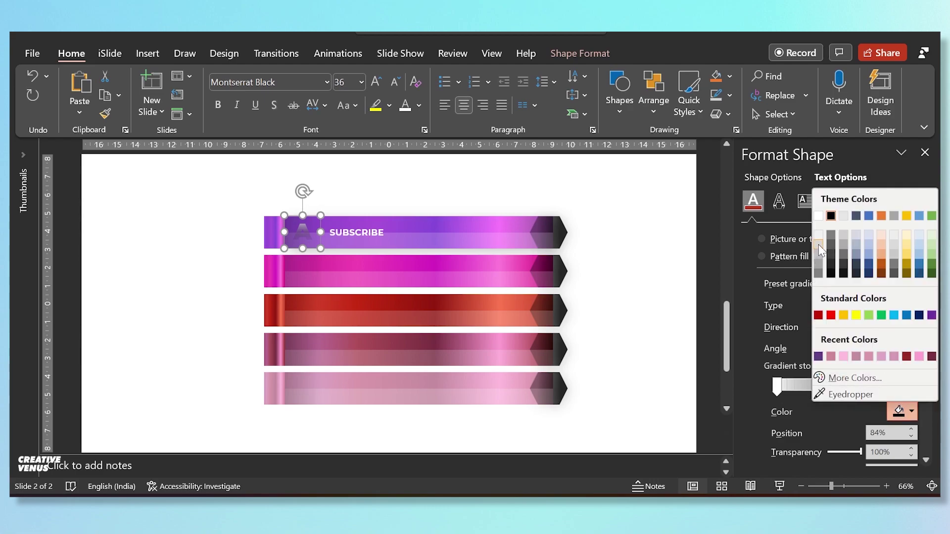
click(819, 244)
scroll(933, 366, down, 2)
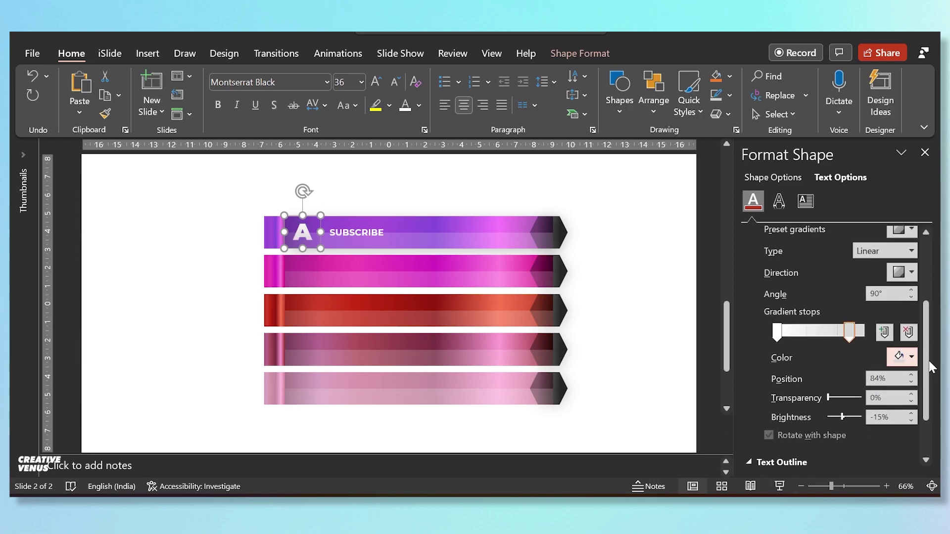
- Move both gradient stops of the letter A to 51% for a sharp split between the two colors
click(777, 326)
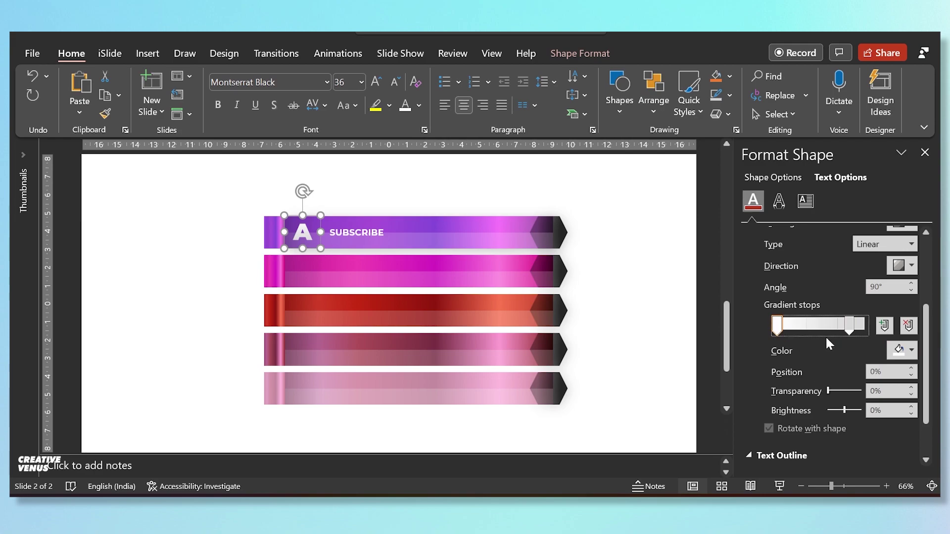
drag(777, 327, 821, 335)
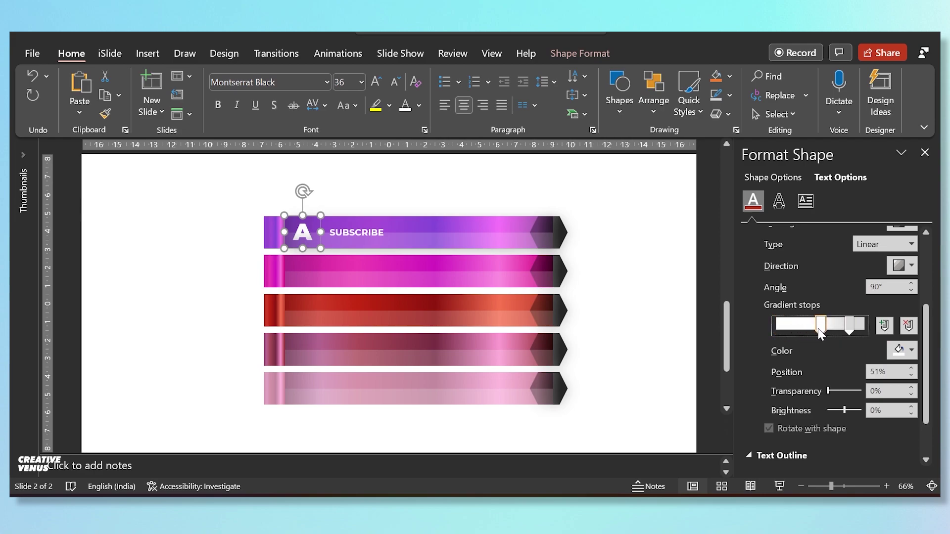
click(850, 328)
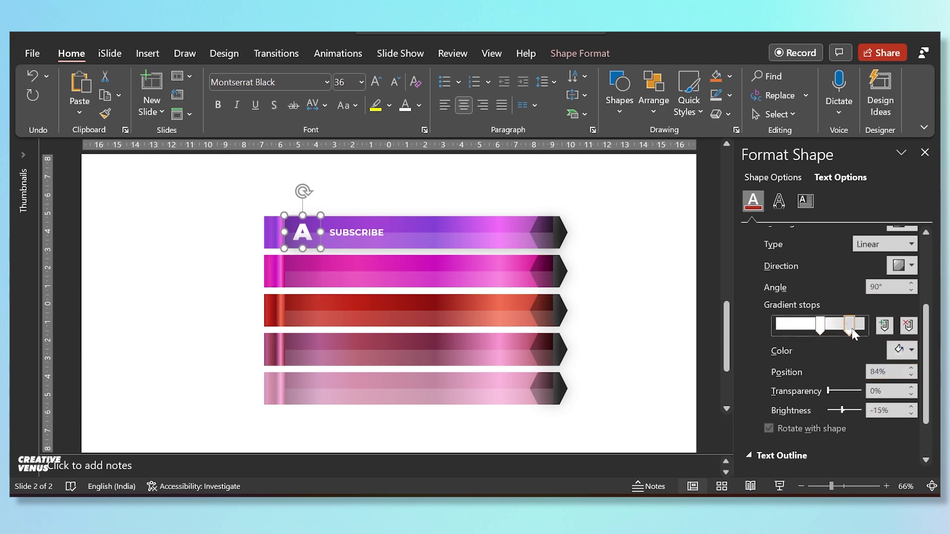
drag(832, 334, 826, 335)
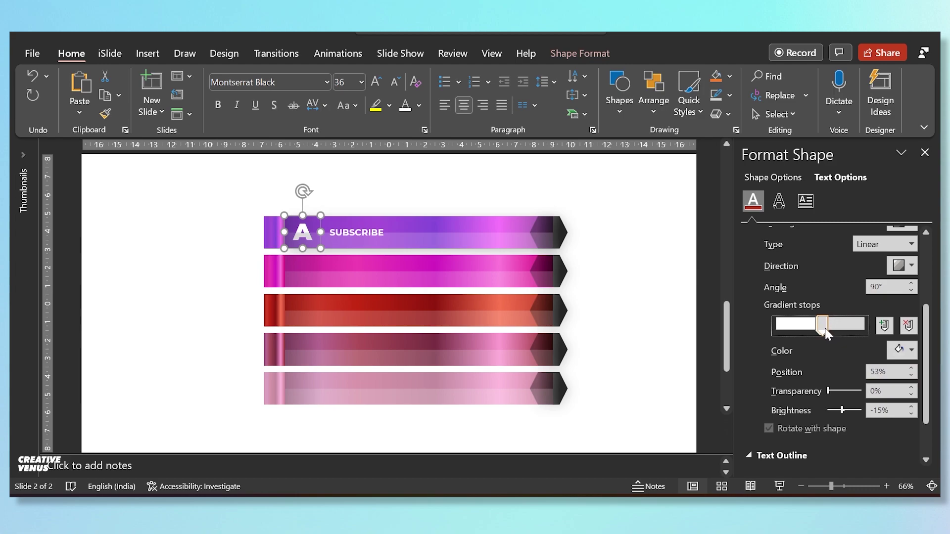
click(912, 375)
click(912, 375)
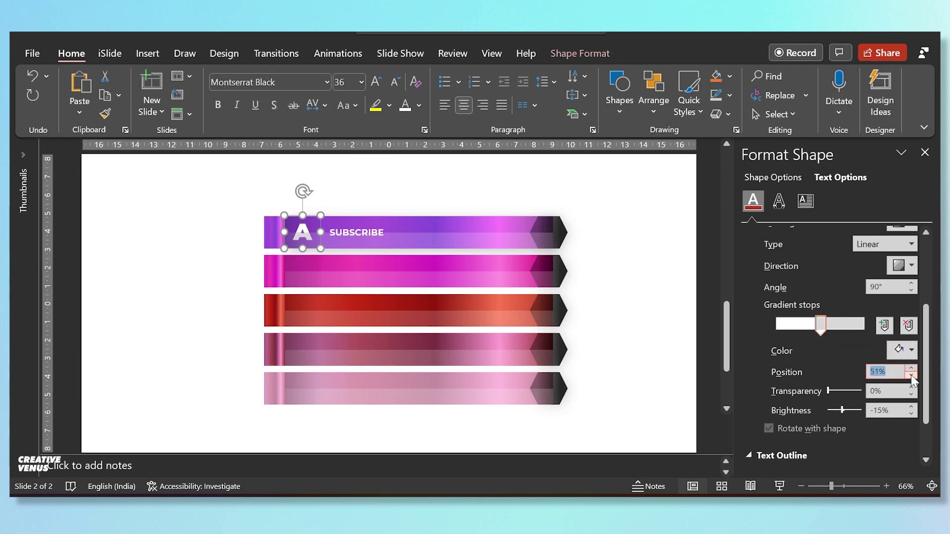
- Darken the grey gradient stop of the letter A to -25% brightness
click(906, 350)
click(819, 199)
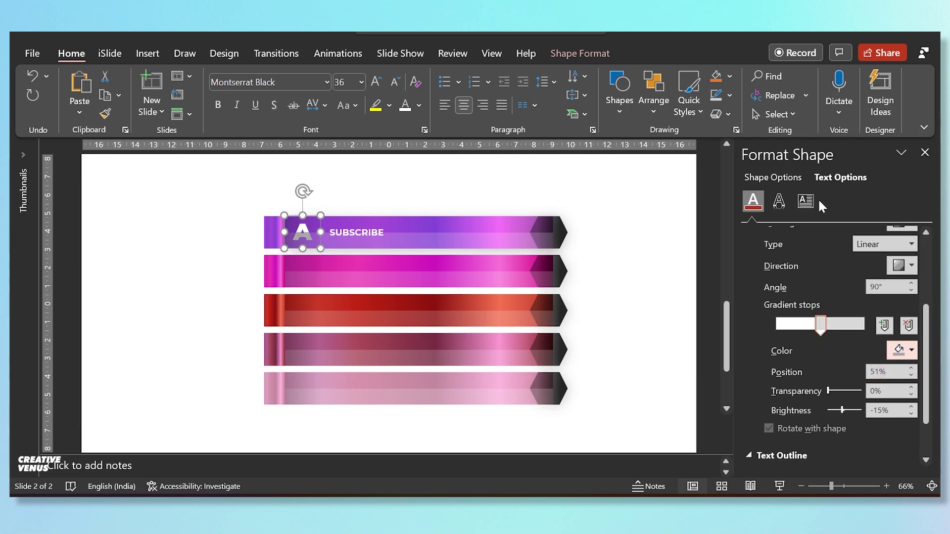
click(902, 353)
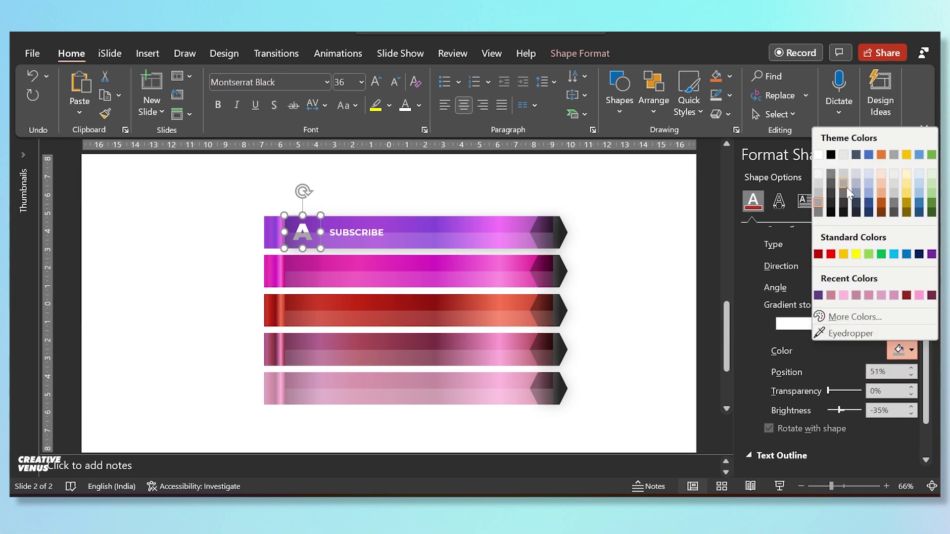
click(820, 190)
click(629, 305)
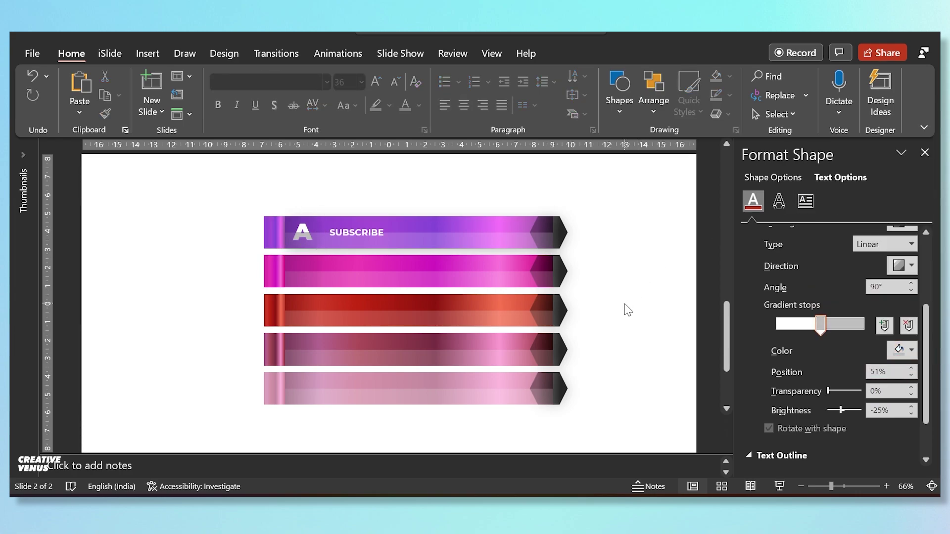
- Duplicate the SUBSCRIBE text box and place the copy beside the original, level with it on the purple bar
click(376, 232)
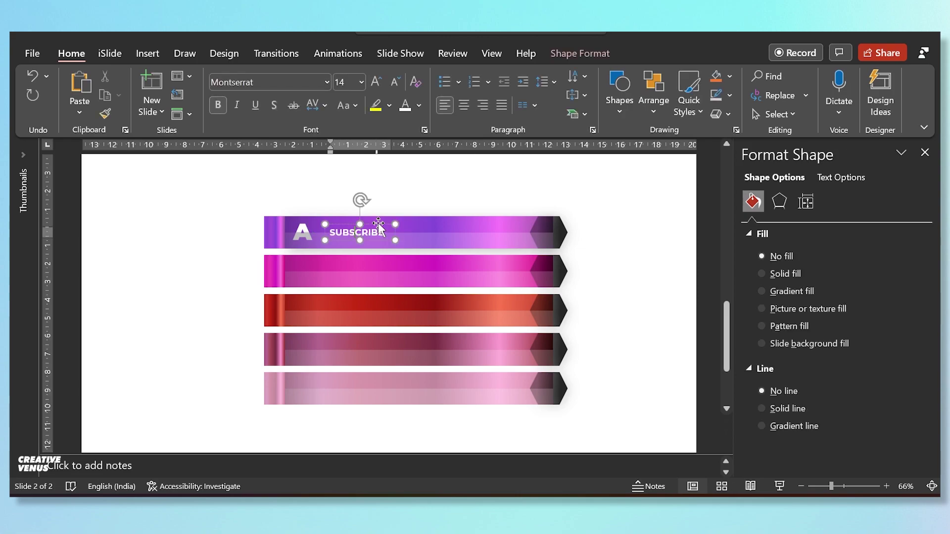
key(ctrl+d)
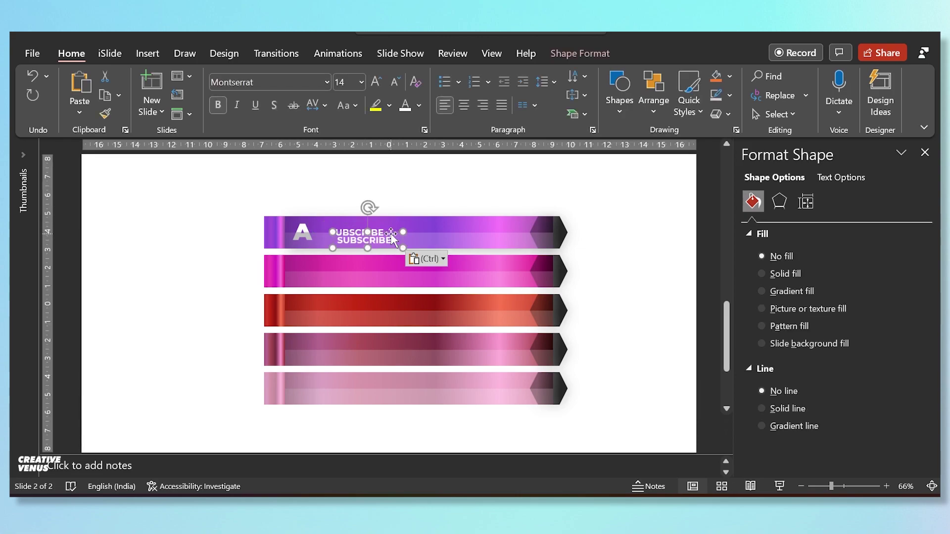
drag(386, 234, 461, 225)
- Replace the duplicated SUBSCRIBE text with placeholder text generated by =LOREM(1)
double_click(448, 228)
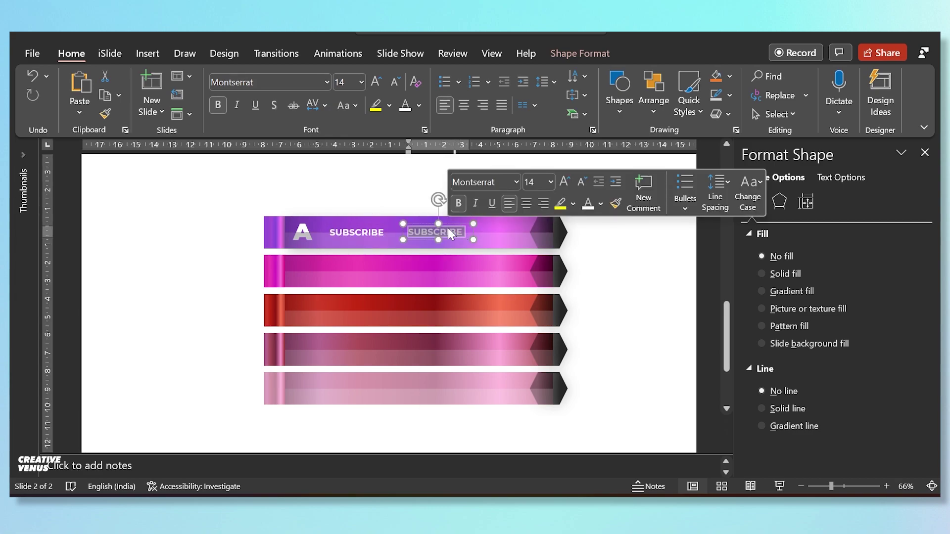
key(BackSpace)
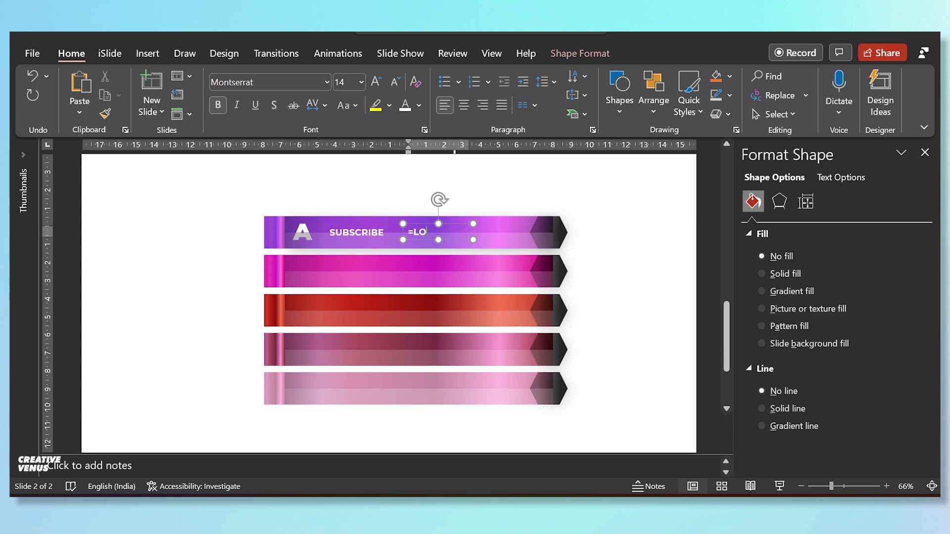
text(=lorem1())
key(BackSpace)
key(BackSpace)
text((1))
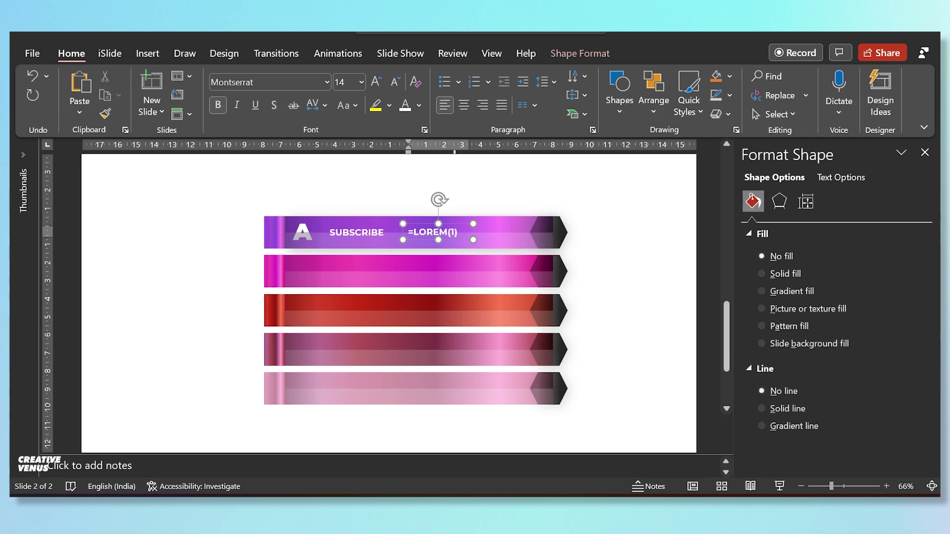
key(Return)
- Remove bold from the placeholder text, set it to 9 pt, and trim it to end at "Fusce posuere, magna"
key(ctrl+a)
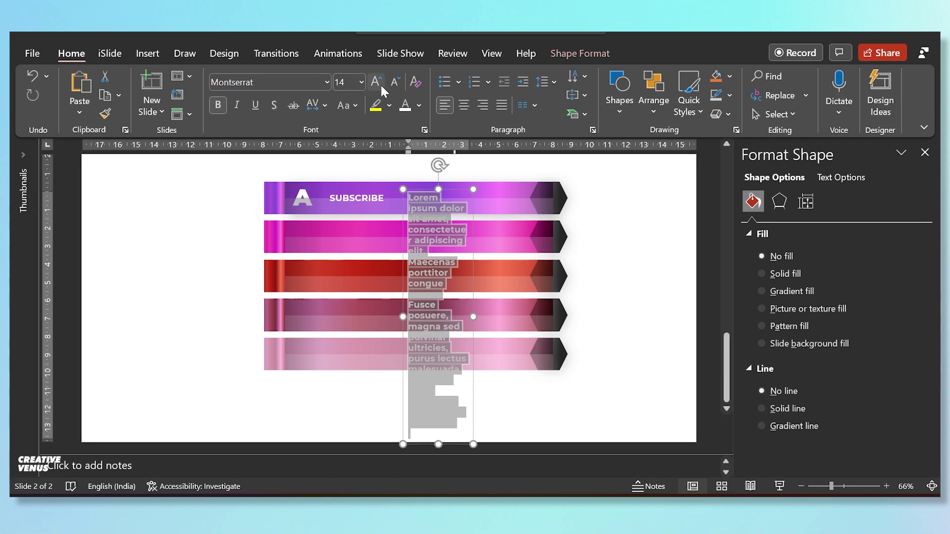
click(396, 80)
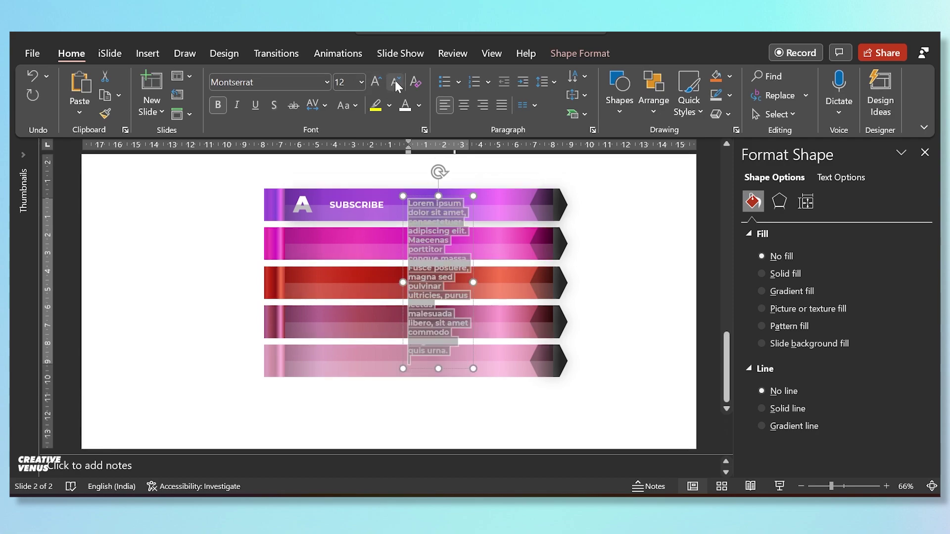
click(216, 106)
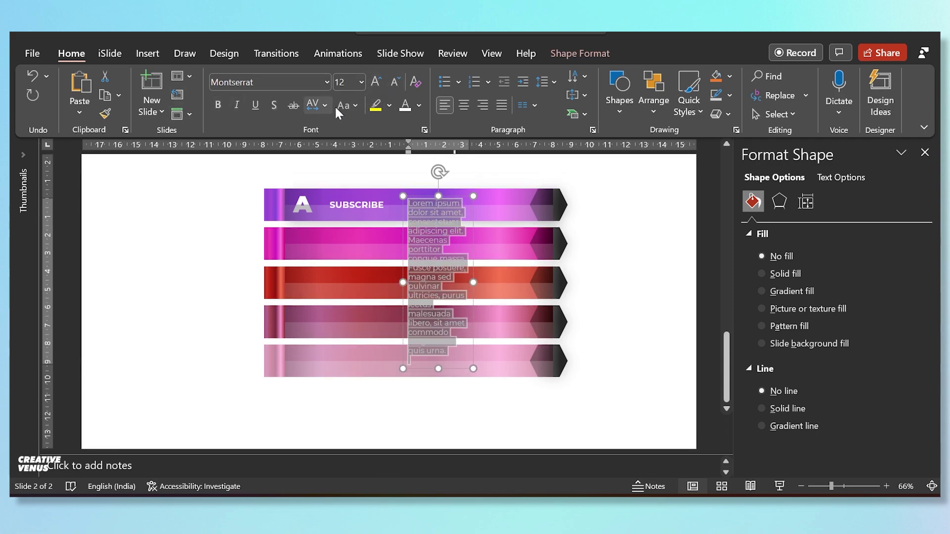
click(391, 81)
click(392, 81)
click(392, 80)
click(391, 81)
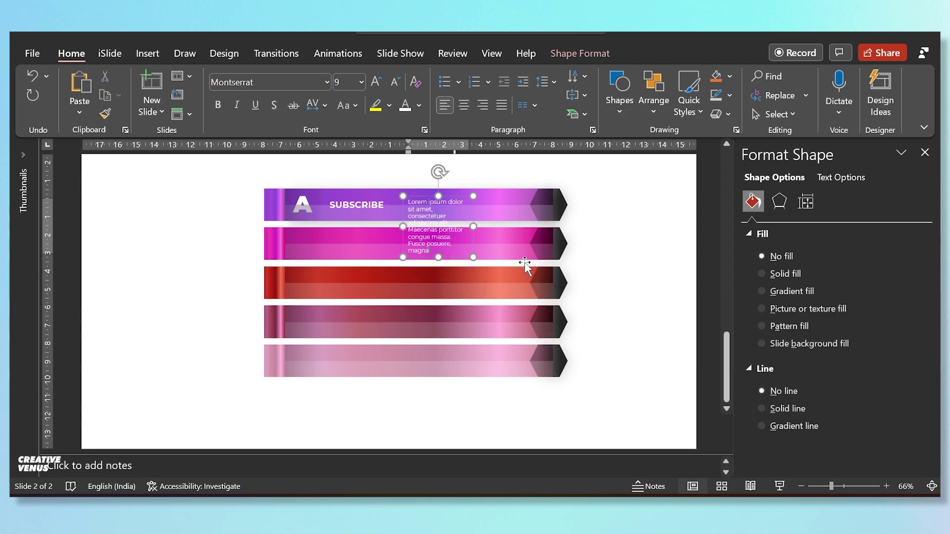
- Widen the placeholder text box so it fits the purple bar in three lines, reducing its text to 8 pt
drag(473, 226, 488, 189)
click(471, 166)
click(458, 195)
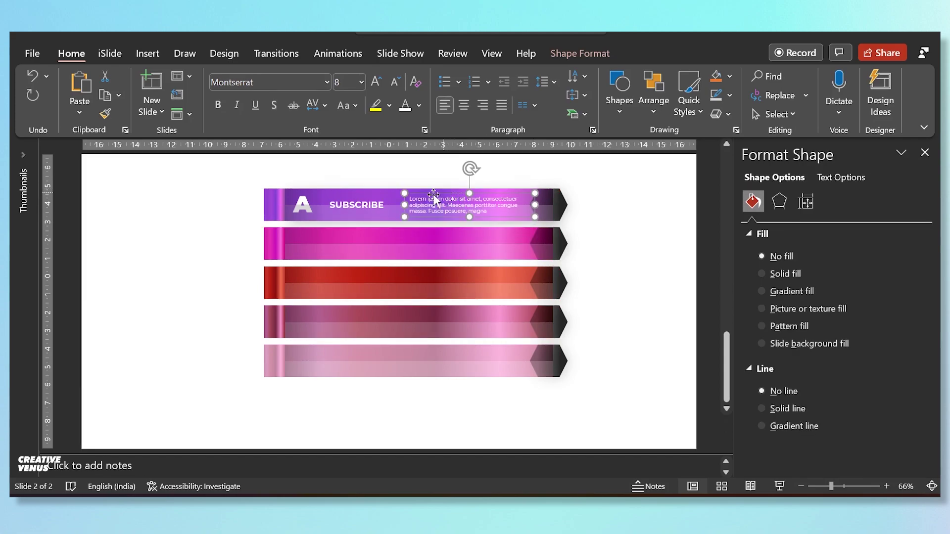
- Align the letter A, SUBSCRIBE and placeholder text boxes on the purple bar by their middles and group them
shift+click(337, 210)
shift+click(298, 207)
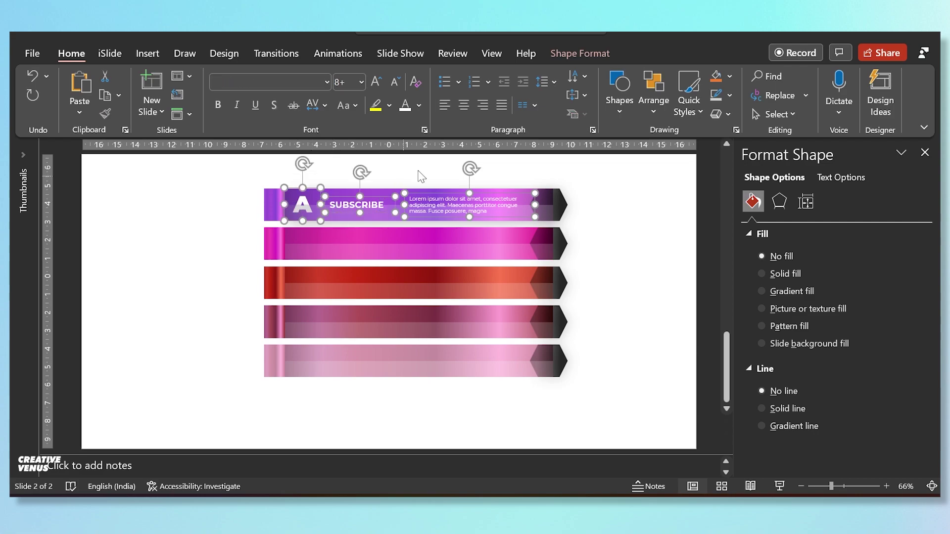
click(582, 53)
click(744, 75)
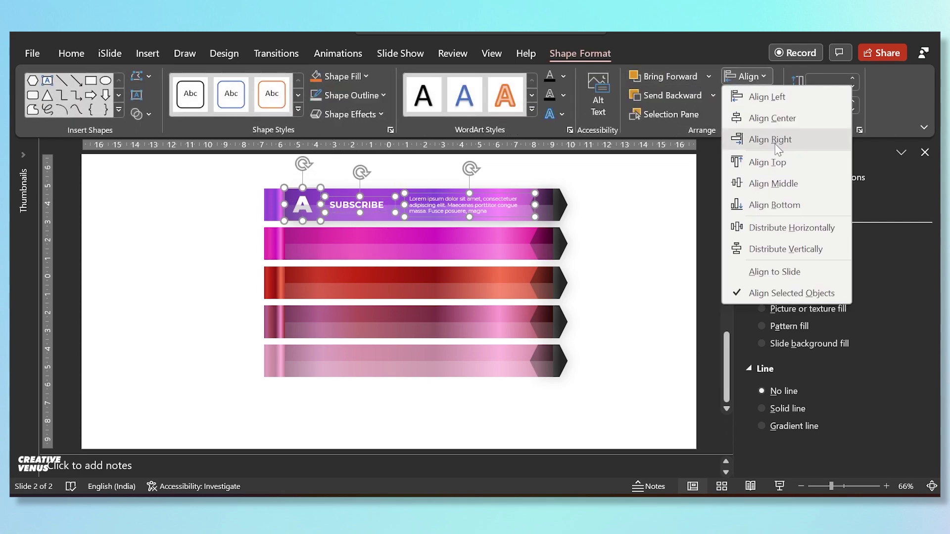
click(781, 186)
key(ctrl+g)
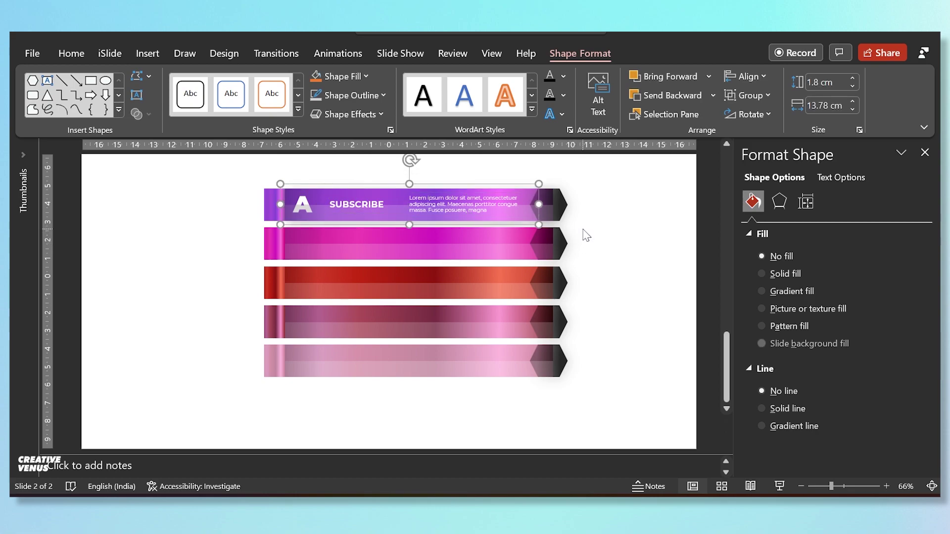
- Copy the text group onto the magenta bar and change its letter to B
drag(452, 185, 449, 223)
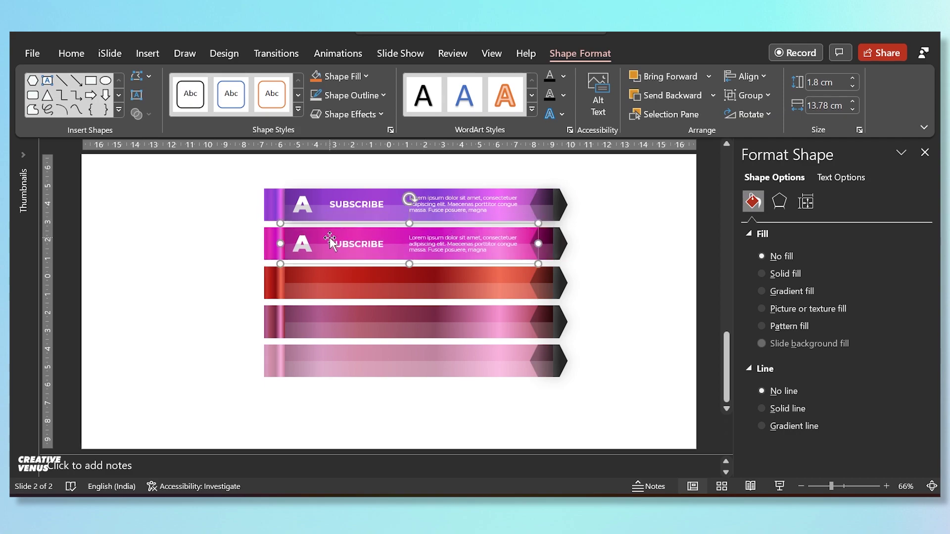
click(303, 244)
double_click(307, 246)
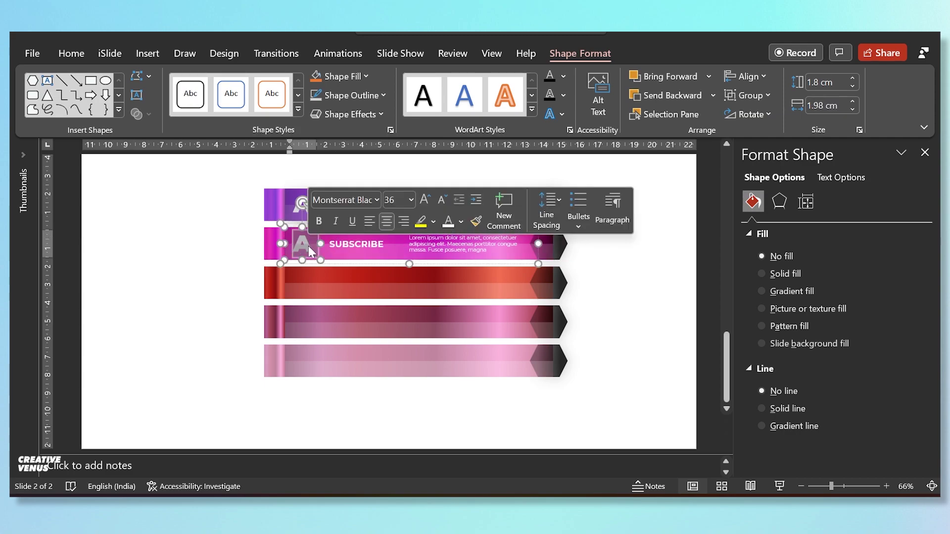
text(B)
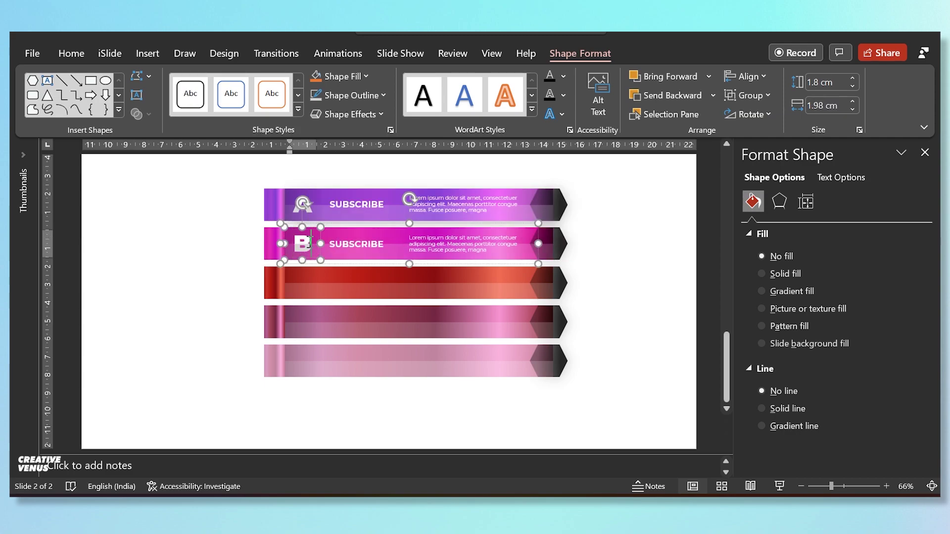
- Copy the text group onto the red bar and change its letter to C
click(371, 224)
drag(376, 224, 396, 264)
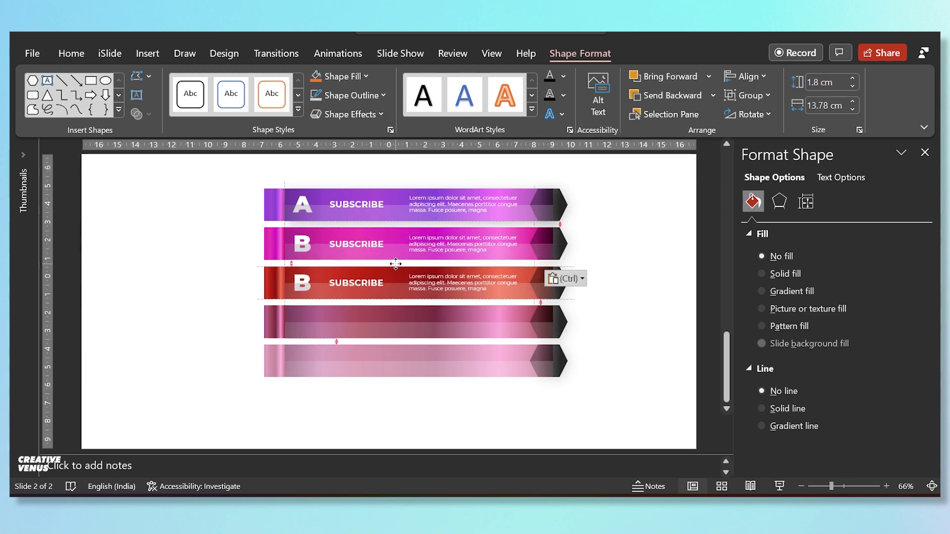
click(287, 275)
click(300, 283)
double_click(307, 282)
text(C)
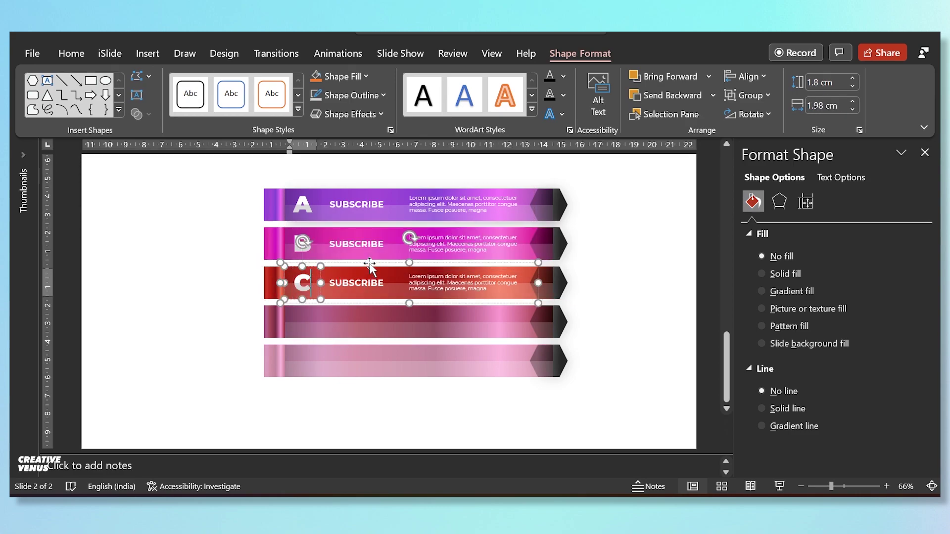
- Copy the text group onto the fourth bar and change its letter to D
click(369, 264)
drag(370, 264, 372, 308)
click(305, 321)
double_click(305, 322)
text(D)
- Copy the text group onto the light pink bar and change its letter to E
click(371, 310)
drag(371, 309, 372, 343)
click(302, 363)
double_click(306, 364)
text(E)
click(381, 421)
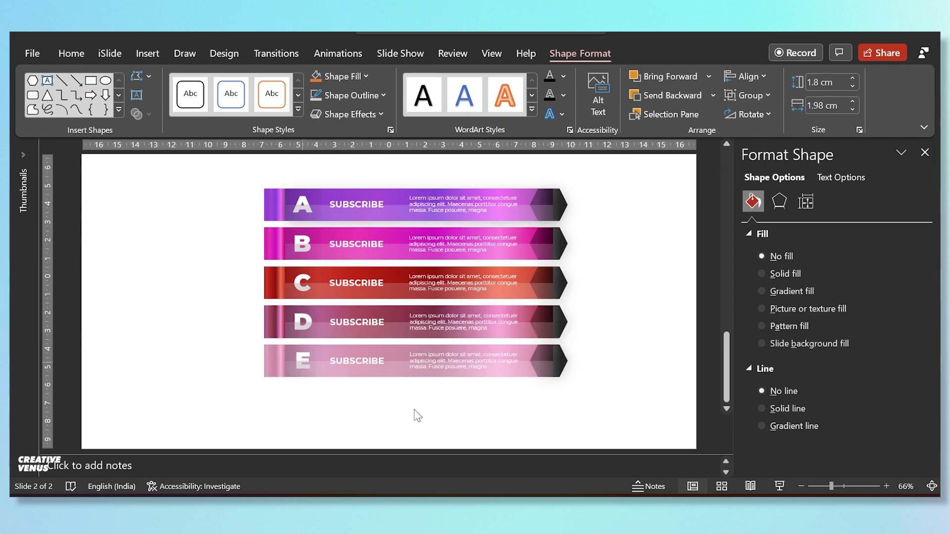
- Align all parts of banner E by their middles
click(282, 376)
click(598, 340)
drag(598, 341, 606, 333)
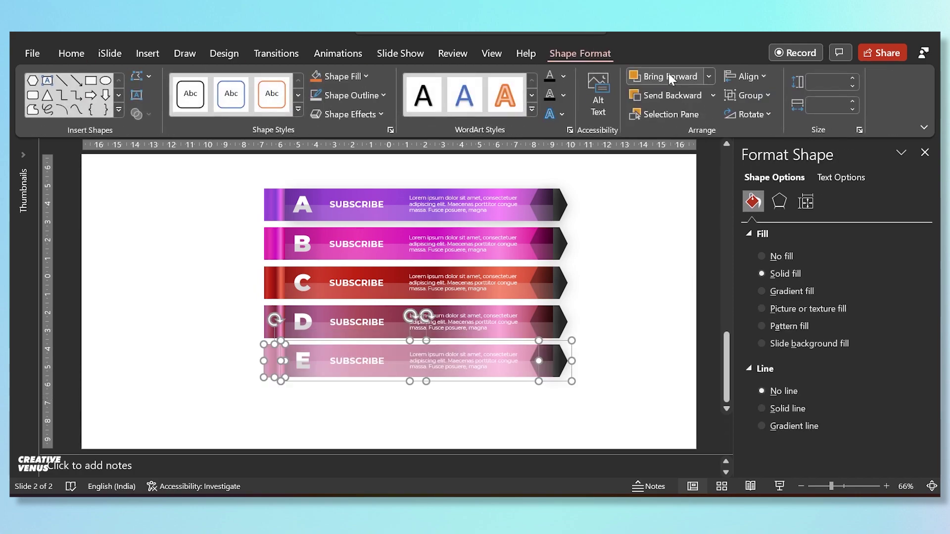
click(746, 76)
click(788, 188)
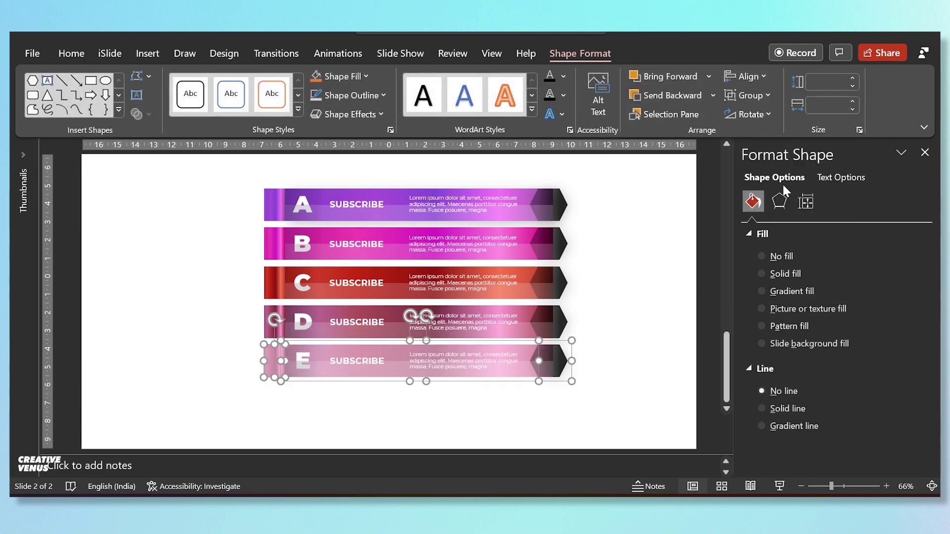
- Align all parts of banner D by their middles
click(626, 354)
drag(625, 354, 217, 292)
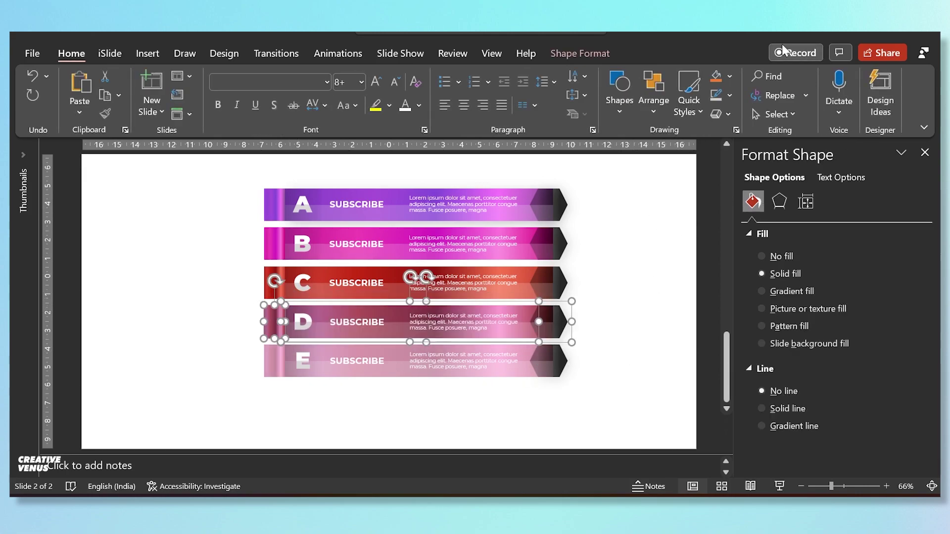
click(577, 56)
click(758, 76)
click(787, 186)
- Align all parts of the red banner C by their middles
click(600, 310)
drag(614, 306, 210, 263)
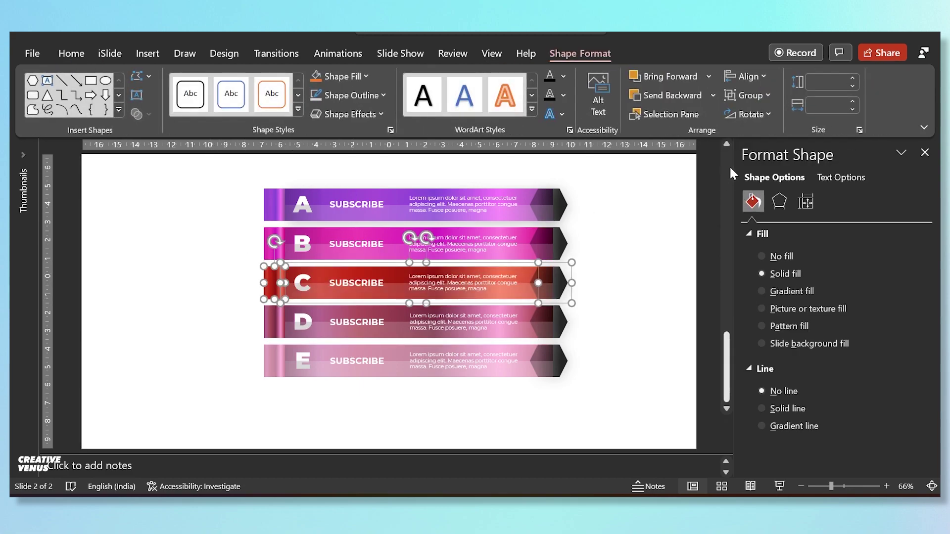
click(752, 76)
click(780, 184)
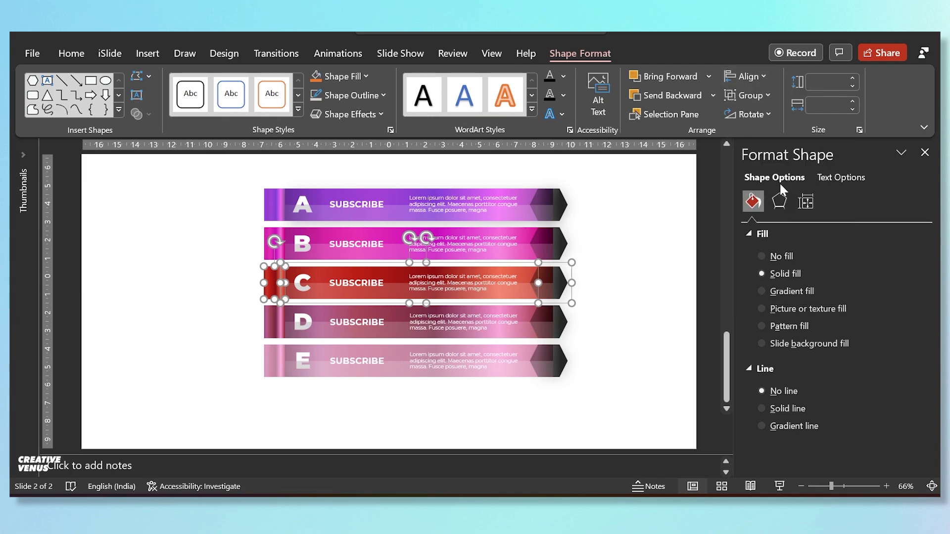
- Align all parts of the magenta banner B by their middles
click(626, 276)
drag(624, 278, 189, 215)
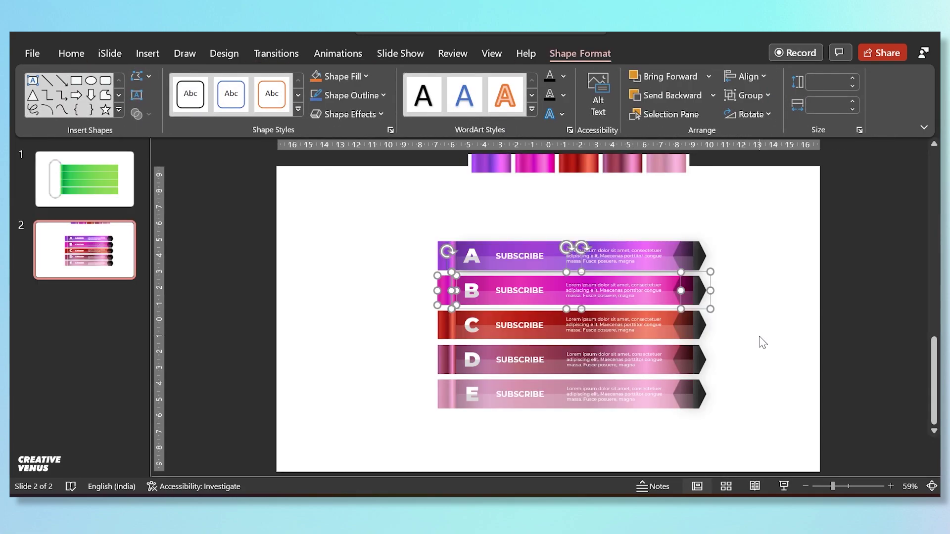
click(736, 297)
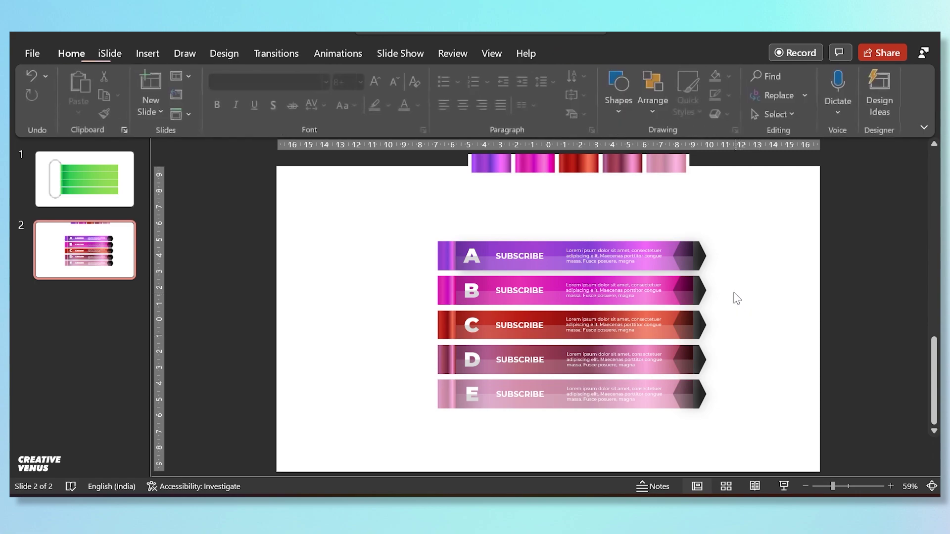
- Align all parts of the purple banner A by their middles and group them
drag(740, 296, 388, 221)
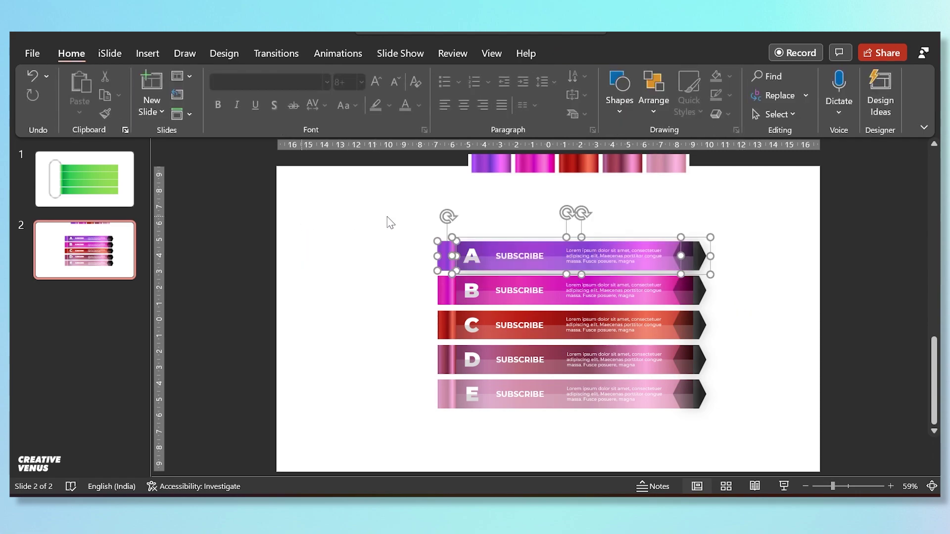
click(746, 76)
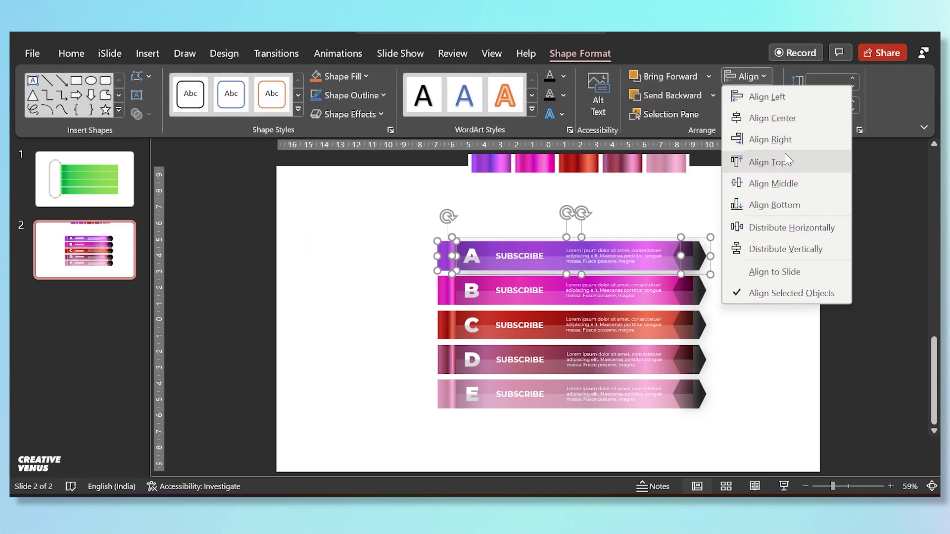
click(788, 180)
key(ctrl+g)
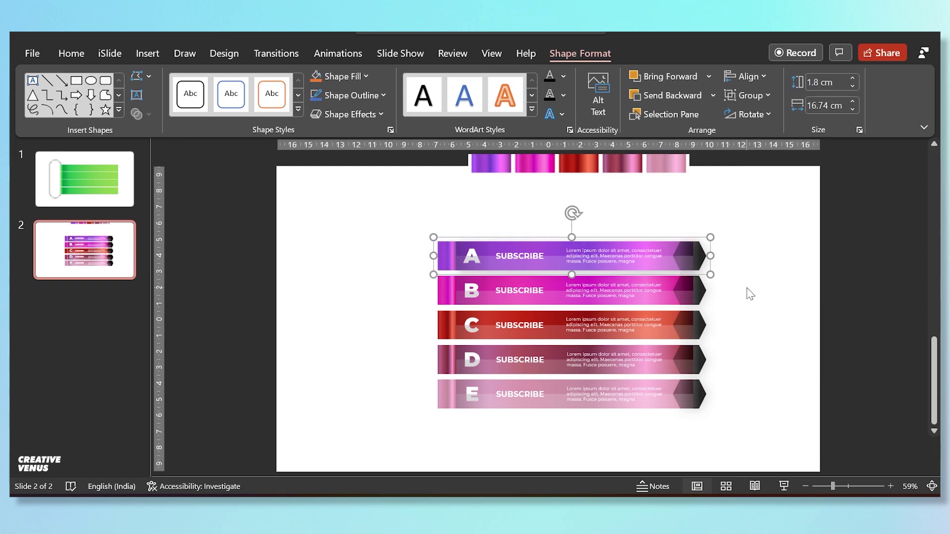
- Align the text groups of all five banners to their left edges
click(721, 307)
click(610, 399)
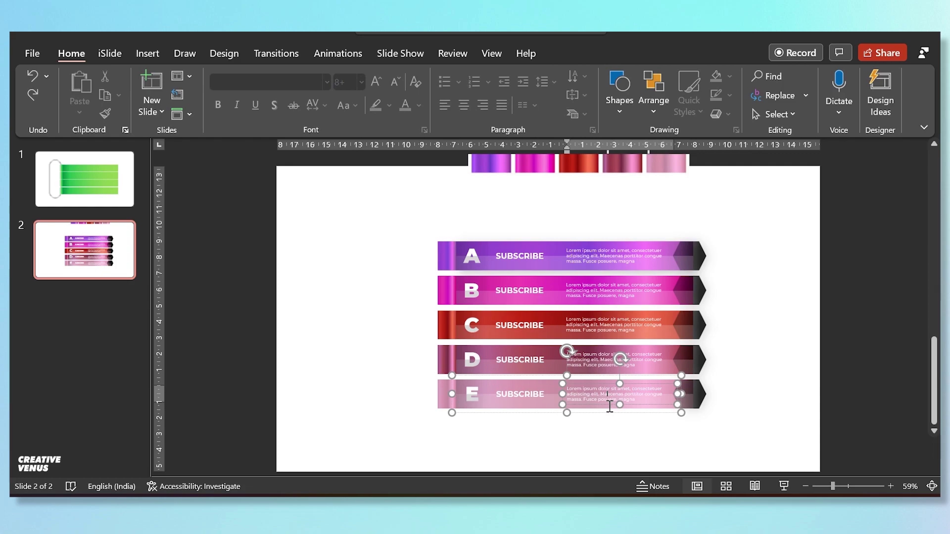
shift+click(594, 359)
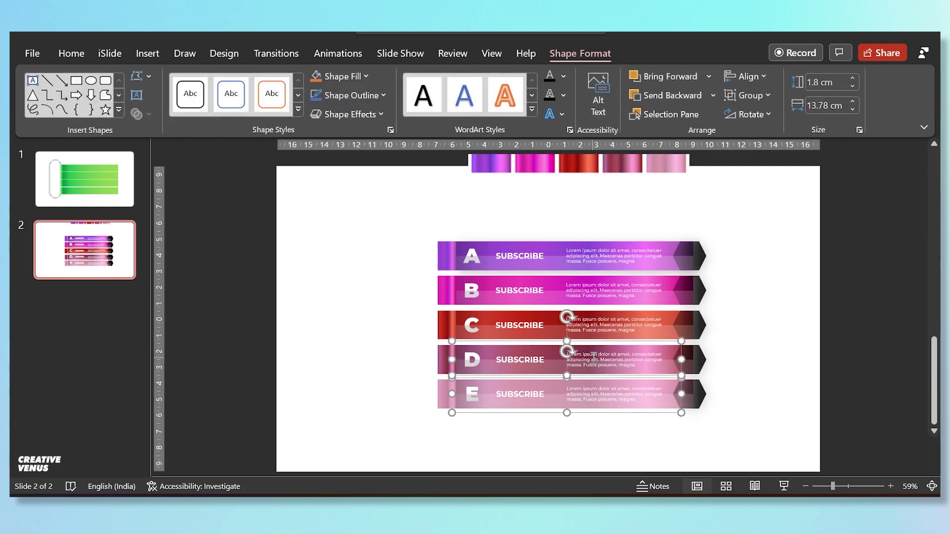
shift+click(600, 324)
shift+click(600, 290)
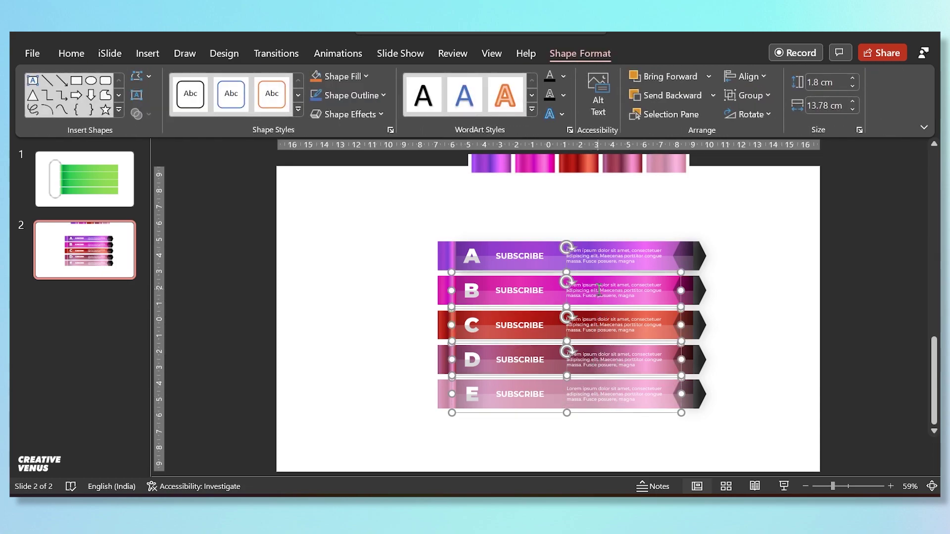
shift+click(600, 253)
click(751, 84)
click(760, 92)
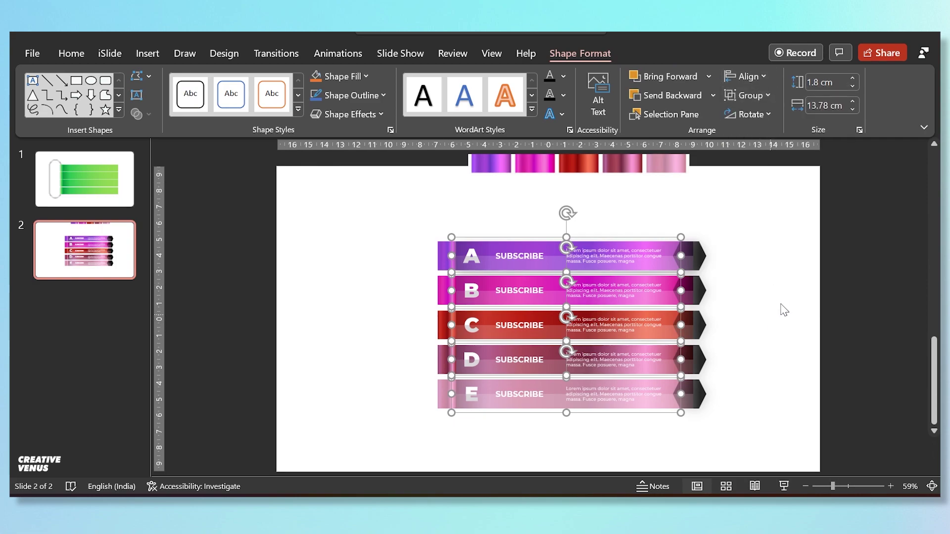
click(757, 331)
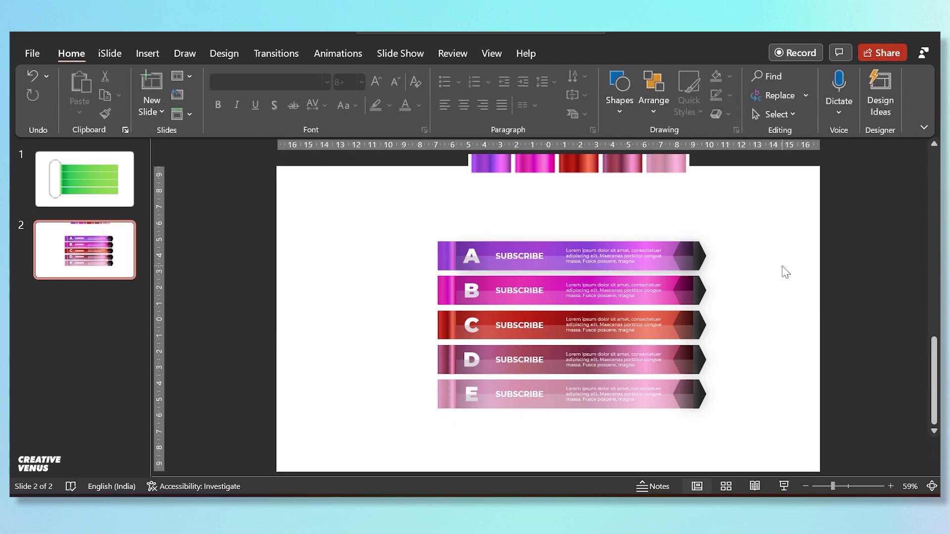
- Insert five black speech-bubble icons on the empty slide area and move the thumbs-up one below the others
click(149, 55)
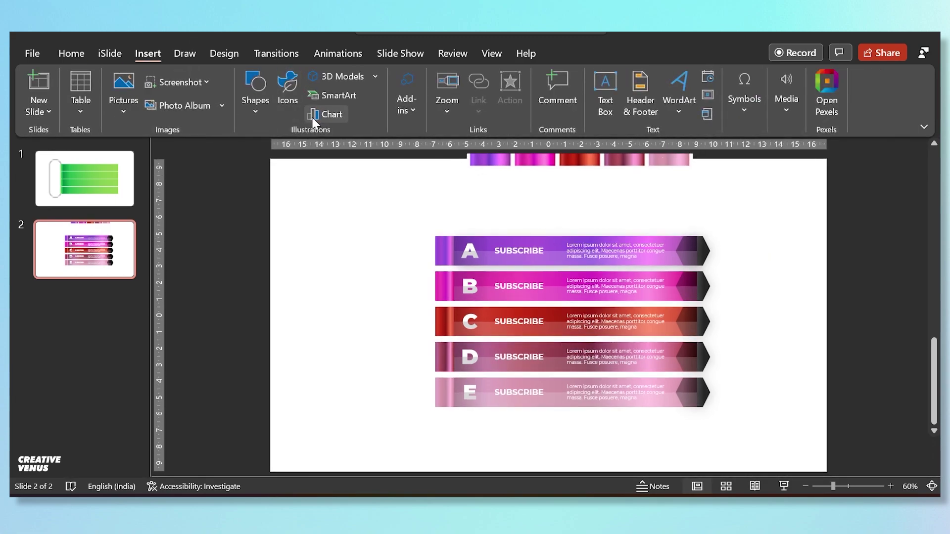
click(287, 99)
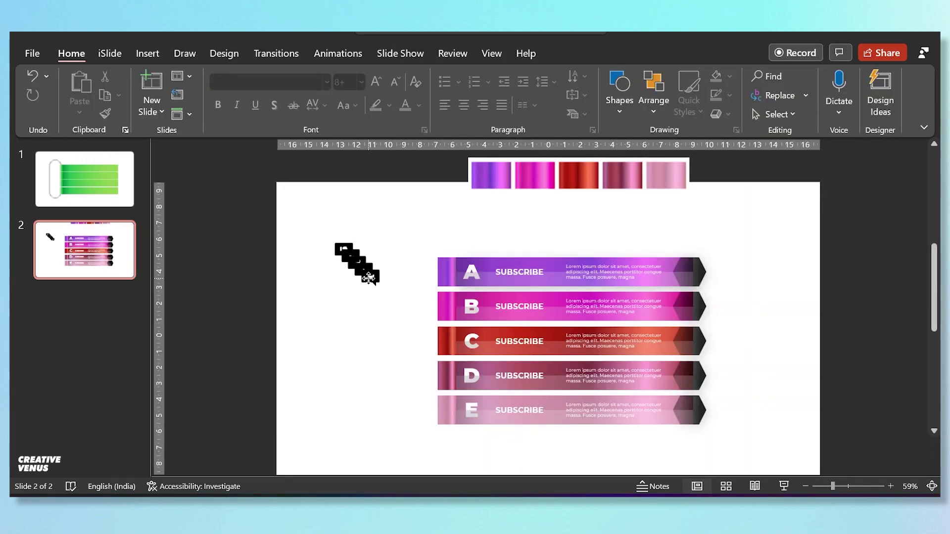
drag(356, 262, 348, 311)
- Resize all five speech-bubble icons to 1.2 cm high and 1.2 cm wide
drag(298, 362, 368, 207)
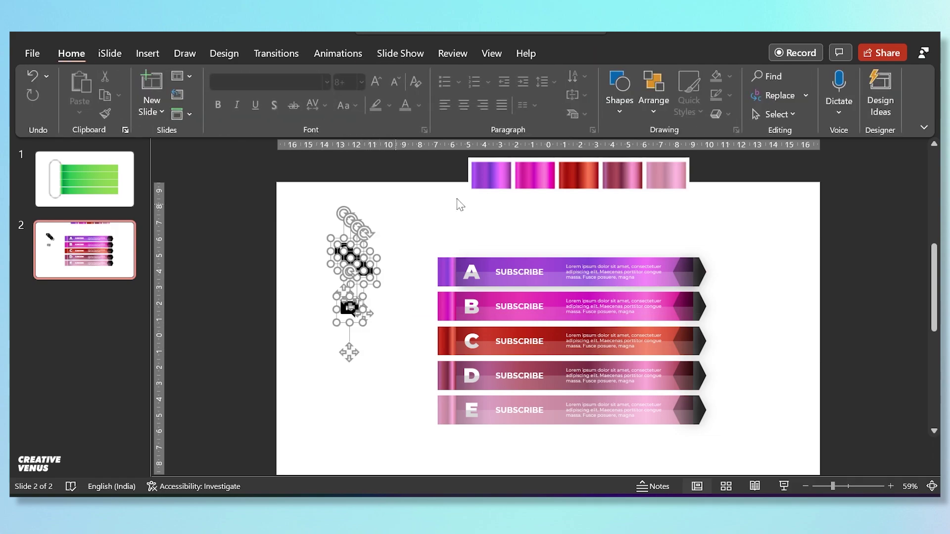
click(765, 85)
click(765, 85)
click(765, 85)
click(752, 279)
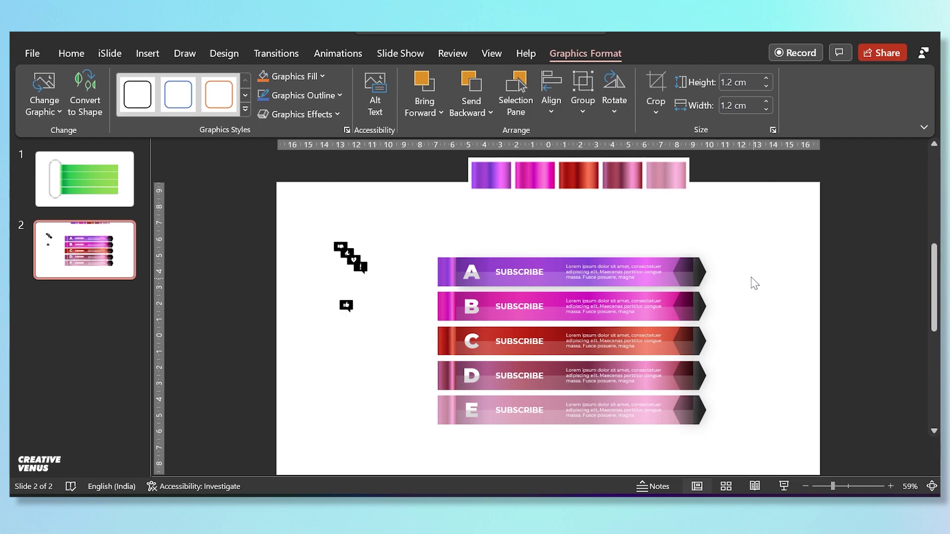
- Place the exclamation, thumbs-up, heart, lightning and thumbs-down icons on the dark hexagon ends of banners A to E respectively
drag(356, 274, 690, 273)
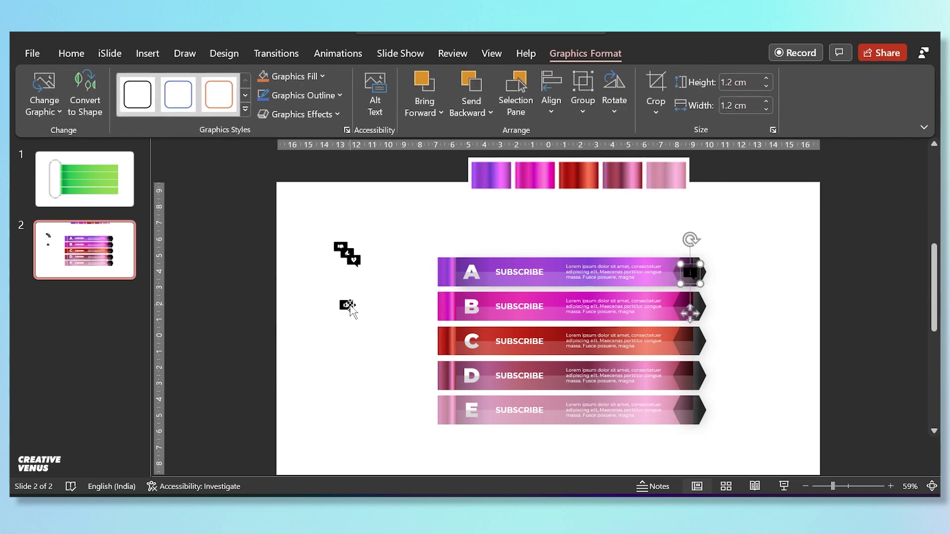
drag(349, 307, 690, 308)
drag(338, 267, 691, 342)
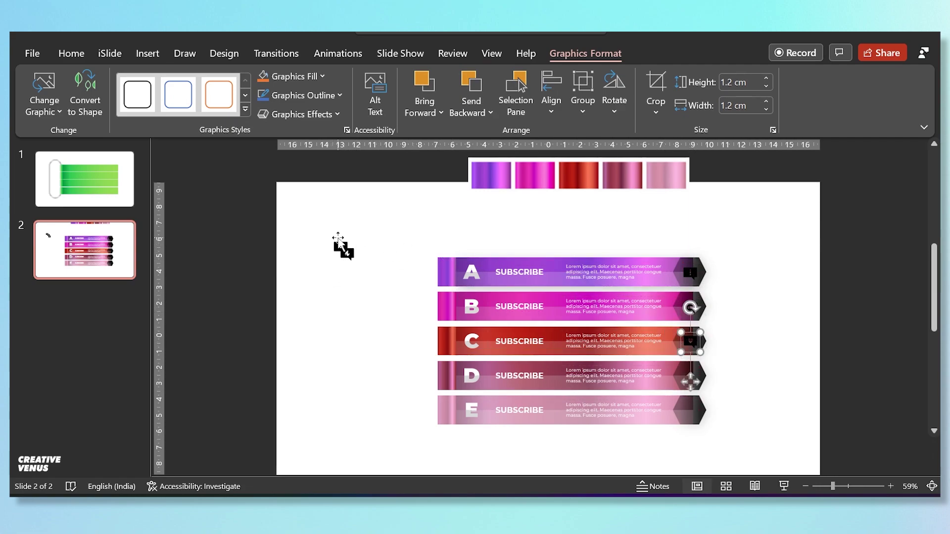
drag(346, 255, 691, 375)
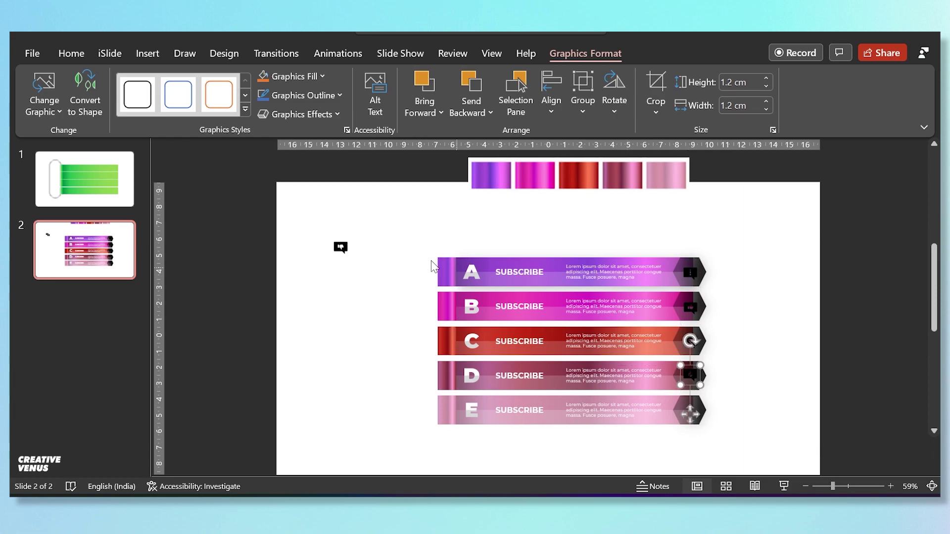
drag(339, 248, 688, 411)
- Fill all five speech-bubble icons with white
drag(728, 457, 666, 228)
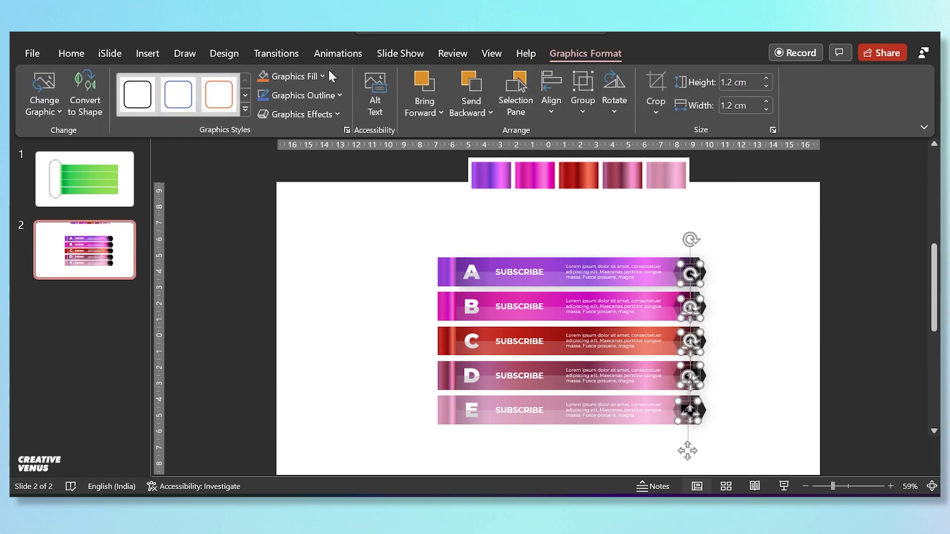
click(309, 78)
click(262, 114)
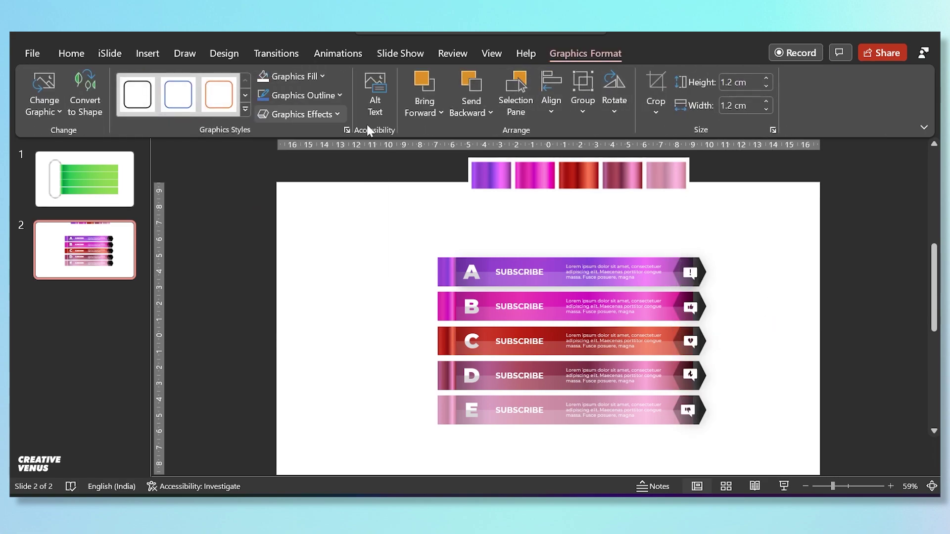
- Set the fill transparency of the five white icons to 8%
click(346, 130)
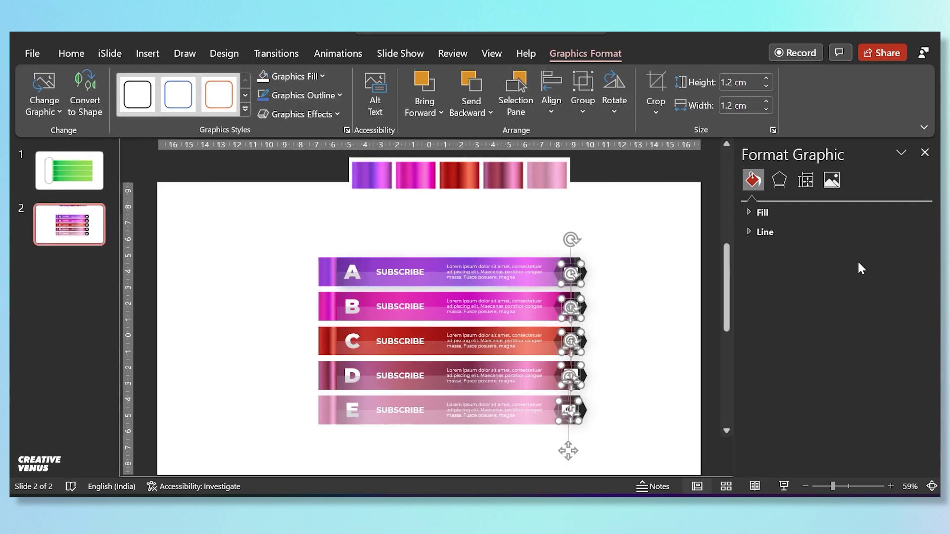
click(787, 217)
drag(817, 371, 824, 370)
click(632, 378)
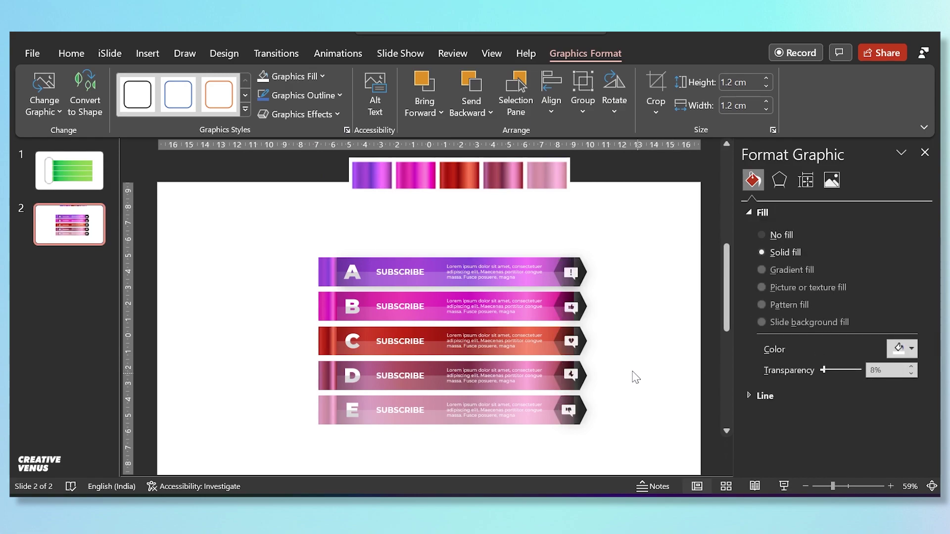
- Nudge the five speech-bubble icons so each sits centred on the dark hexagon end of its banner
scroll(562, 292, up, 5)
scroll(594, 267, right, 3)
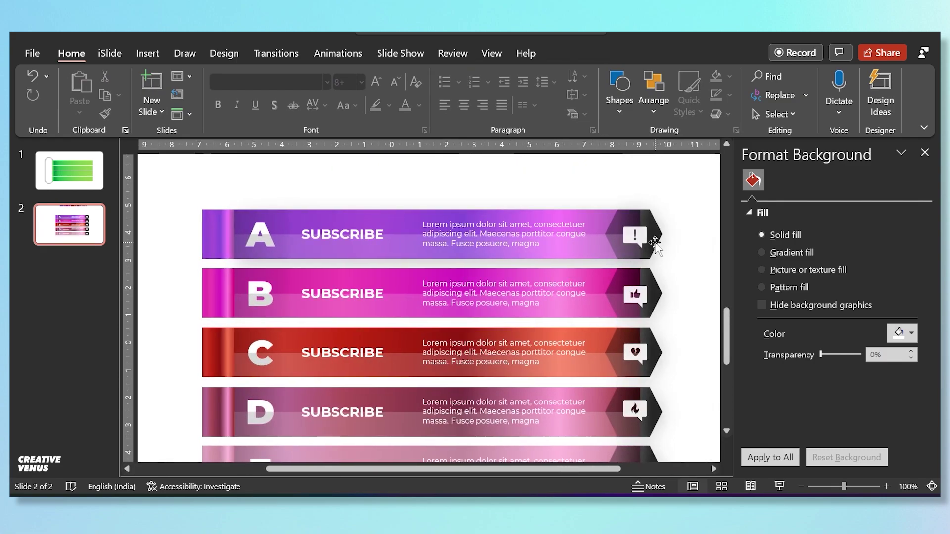
scroll(626, 246, down, 1)
click(582, 204)
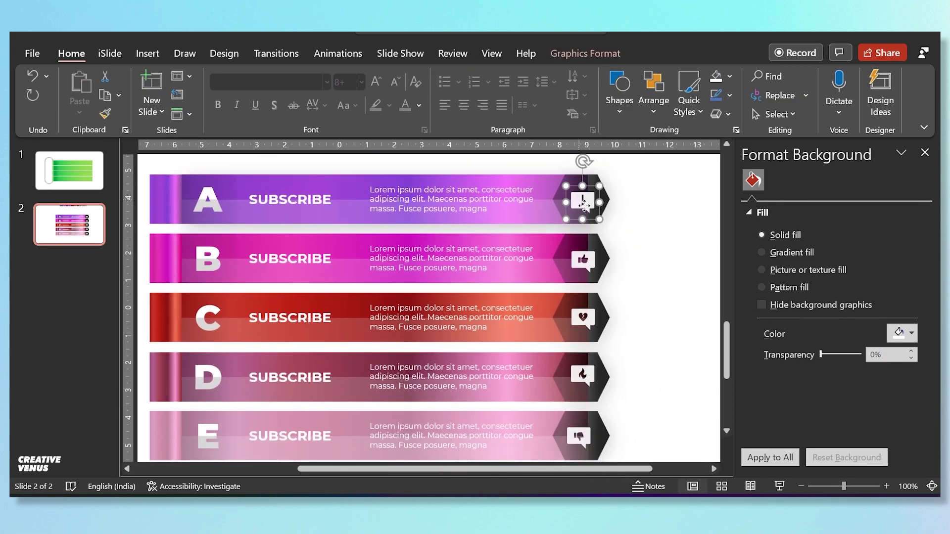
drag(582, 204, 581, 202)
drag(587, 263, 584, 259)
drag(585, 329, 585, 326)
drag(581, 380, 583, 378)
drag(582, 439, 586, 446)
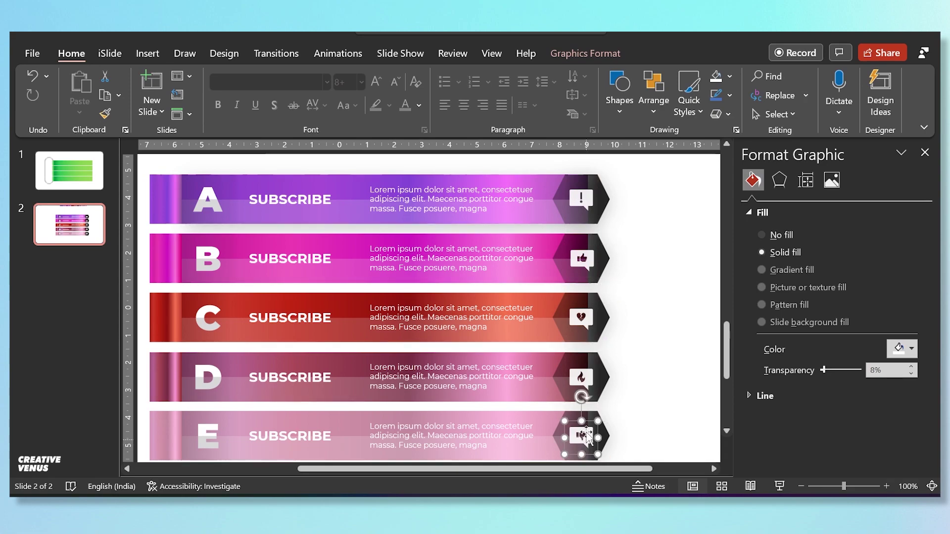
- Align the five speech-bubble icons to one another by their horizontal centres
shift+click(583, 379)
shift+click(587, 321)
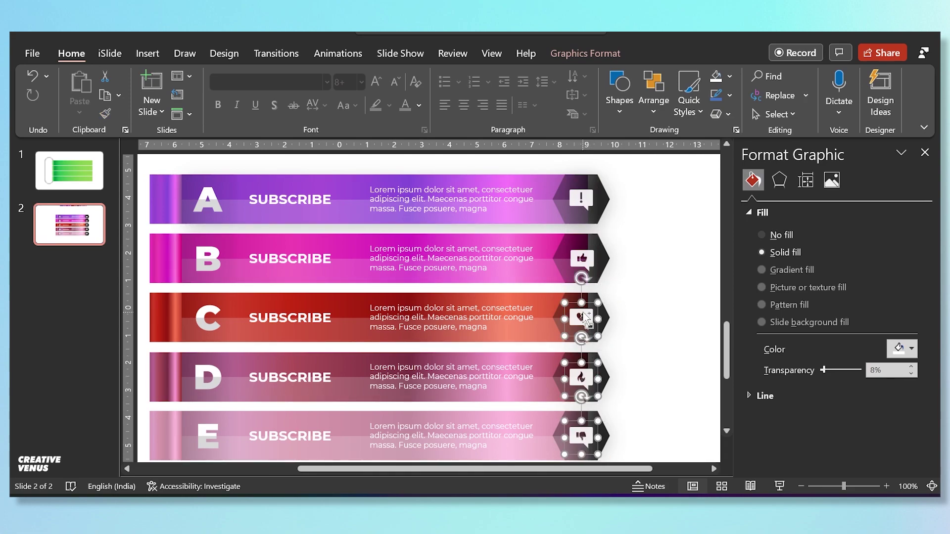
shift+click(594, 259)
shift+click(591, 200)
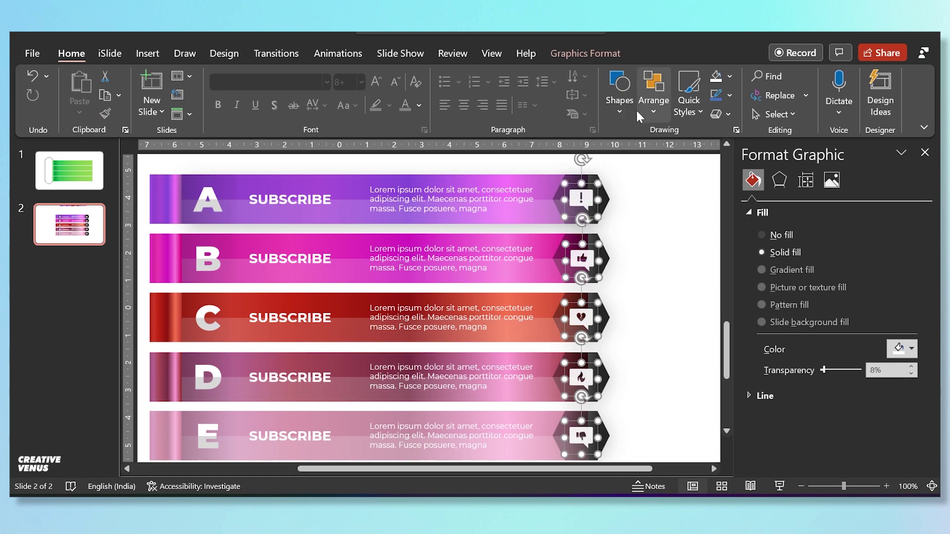
click(587, 53)
click(551, 105)
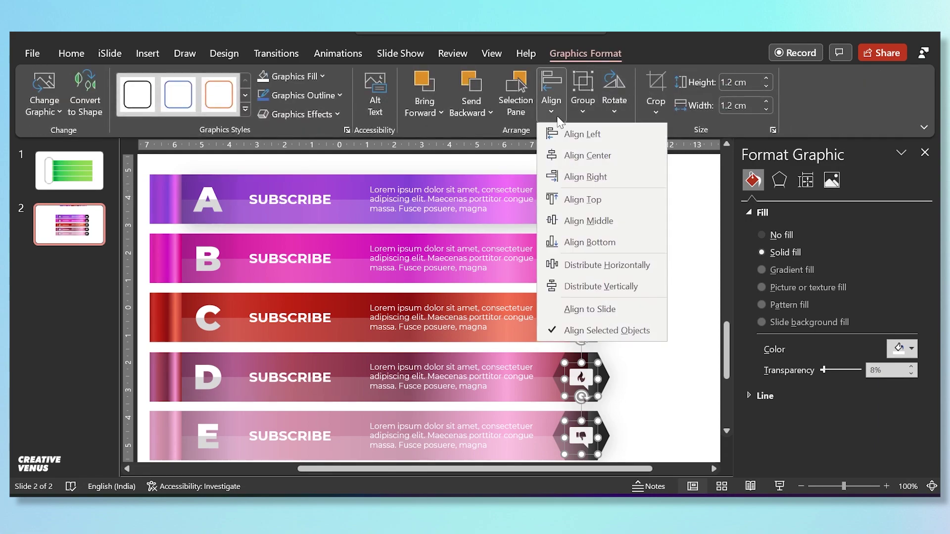
click(577, 158)
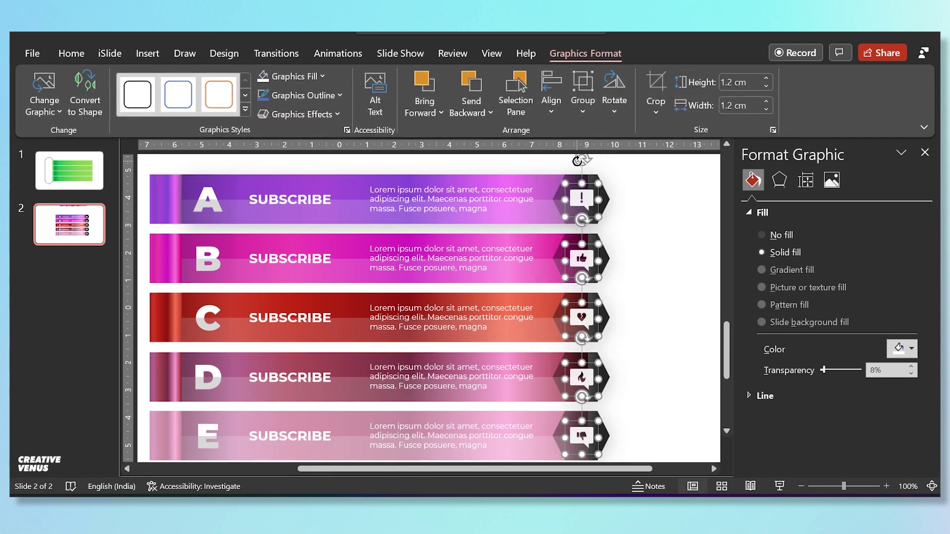
click(665, 370)
- Group the parts of each banner from A to E, including its text and icon, into one object per banner
scroll(648, 351, down, 1)
scroll(644, 343, down, 3)
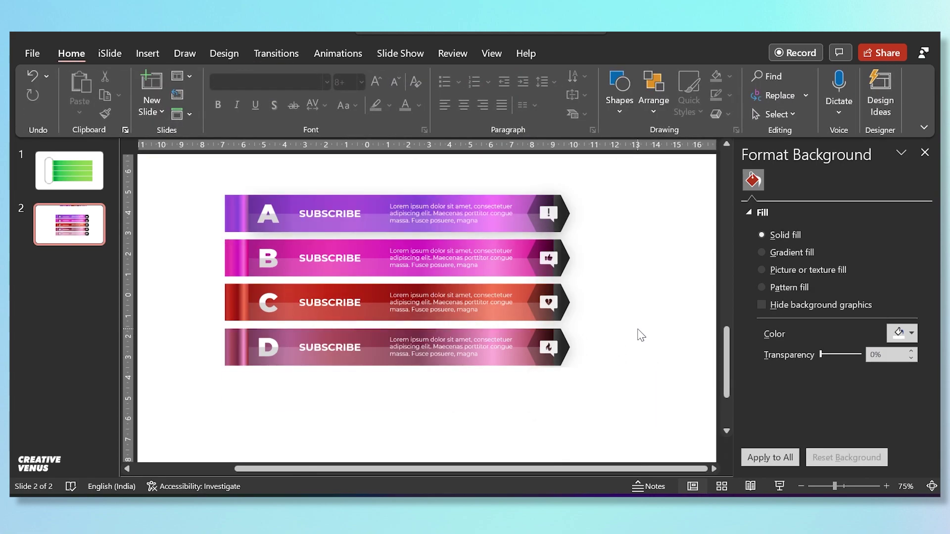
drag(606, 240, 208, 183)
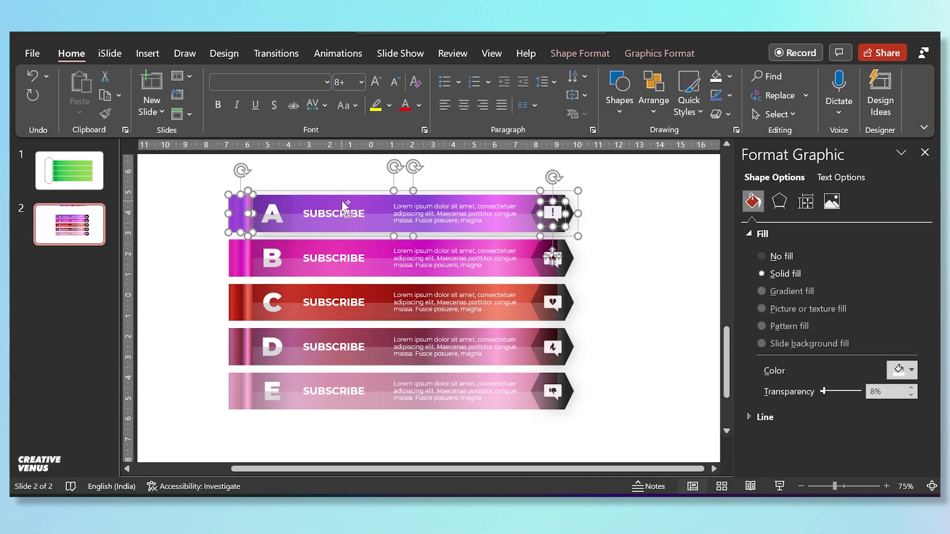
drag(617, 291, 169, 233)
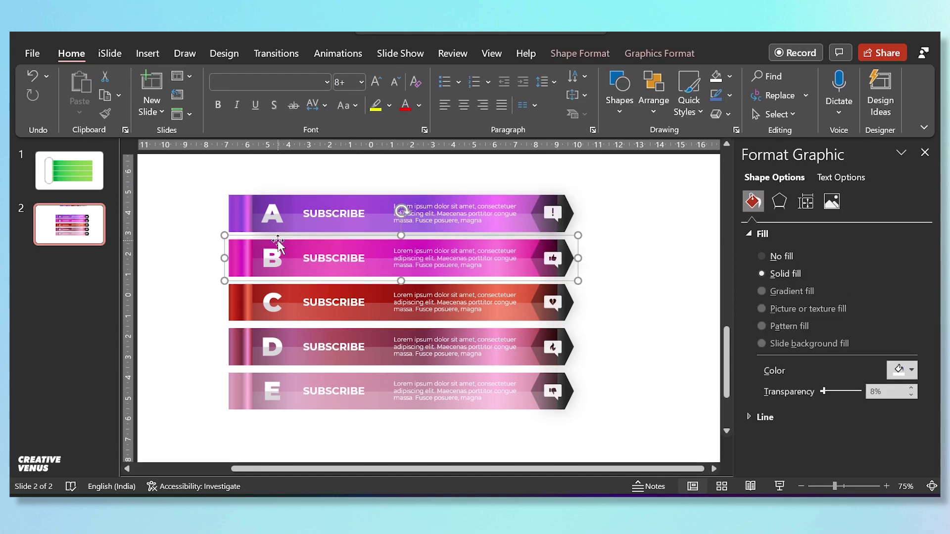
drag(616, 337, 163, 262)
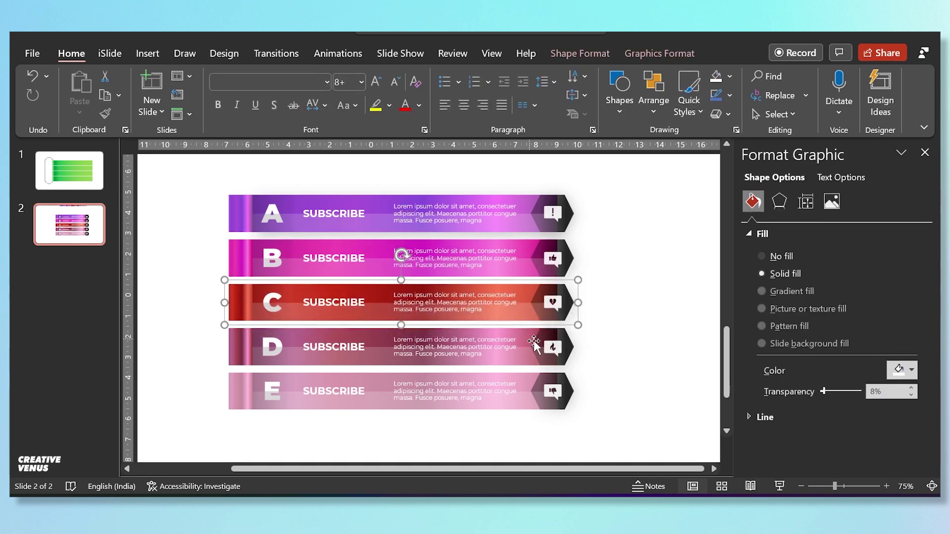
click(615, 356)
drag(612, 378, 196, 310)
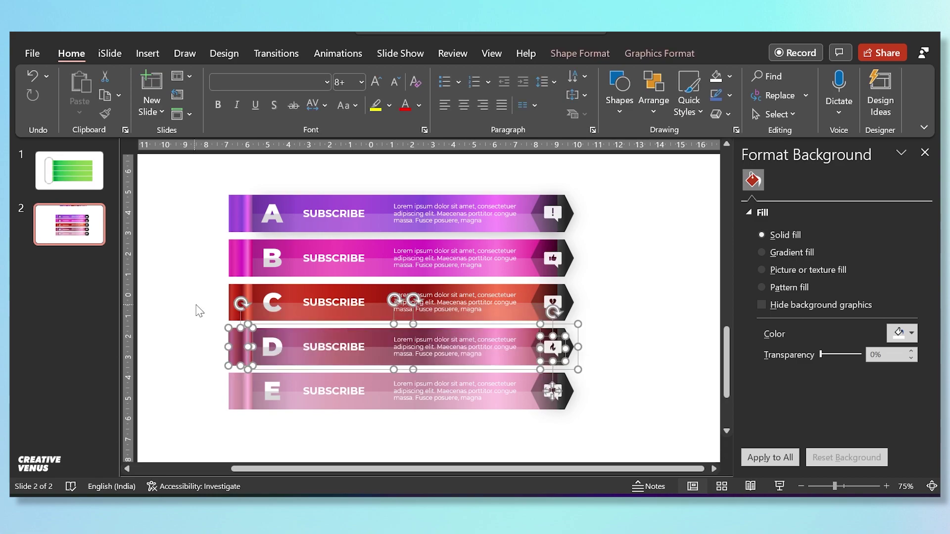
click(625, 454)
drag(625, 453, 187, 356)
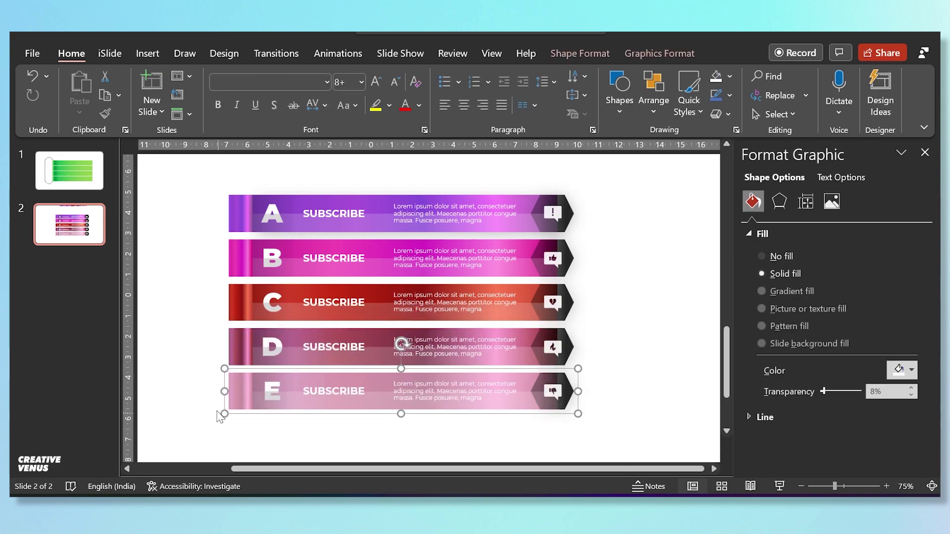
click(186, 365)
- Draw a rounded rectangle 13.56 cm high and 5.36 cm wide over the banners' letter side, with fully rounded ends and no fill
ctrl+scroll(187, 364, down, 2)
click(148, 53)
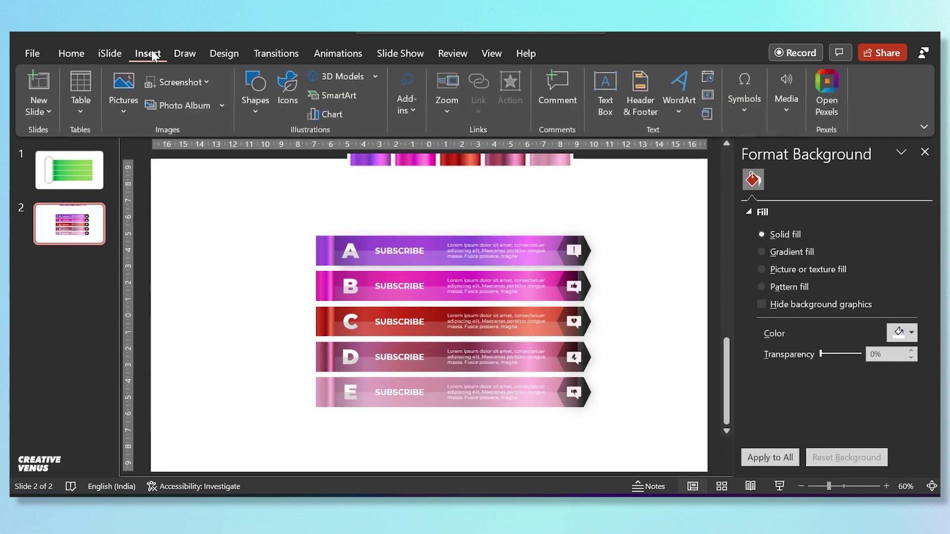
click(254, 108)
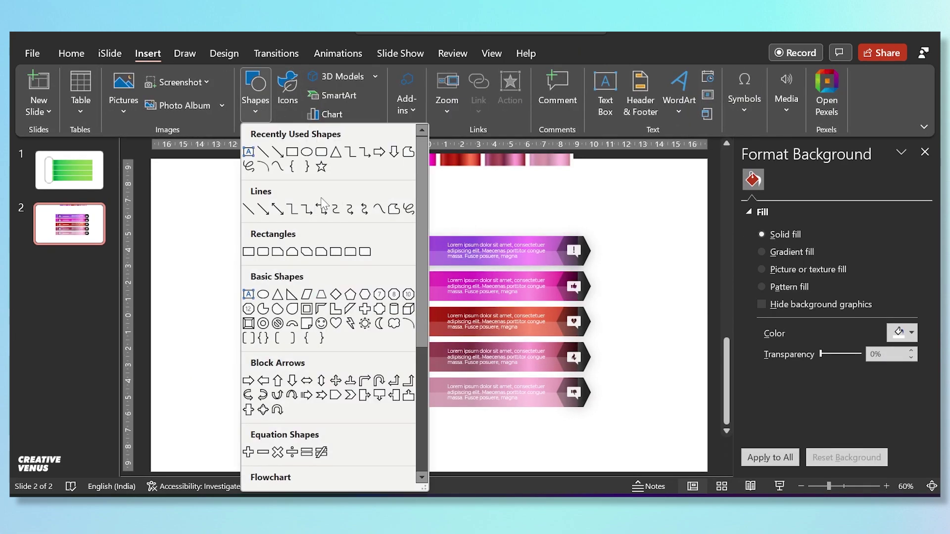
click(318, 155)
drag(243, 206, 329, 431)
drag(256, 212, 331, 207)
click(785, 259)
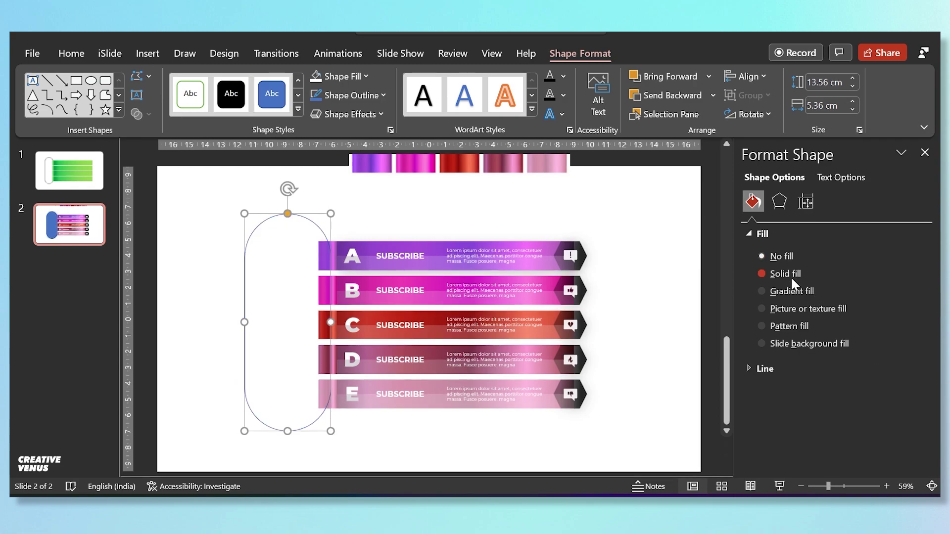
- Give the capsule an 18.25 pt gradient outline and add gradient stops at 15%, 35% and 59%
click(770, 369)
click(794, 425)
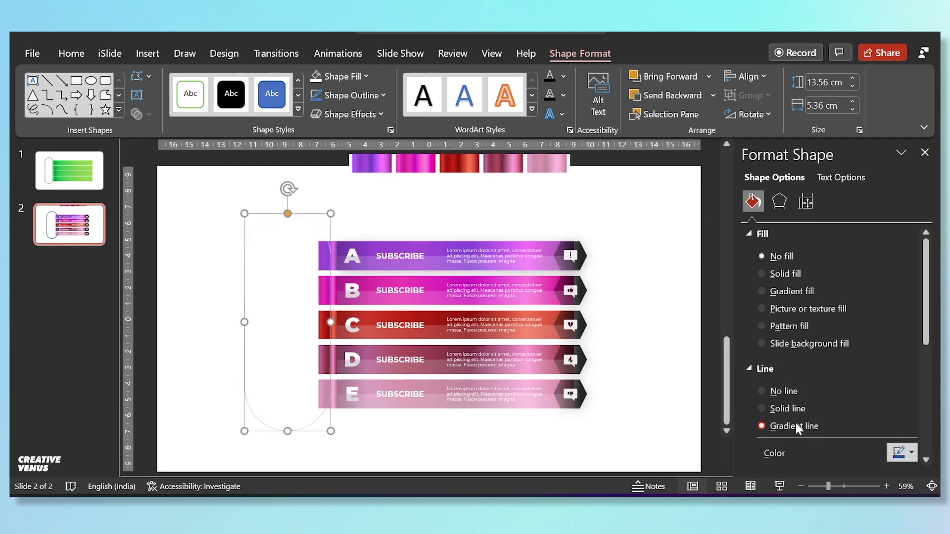
scroll(876, 391, down, 3)
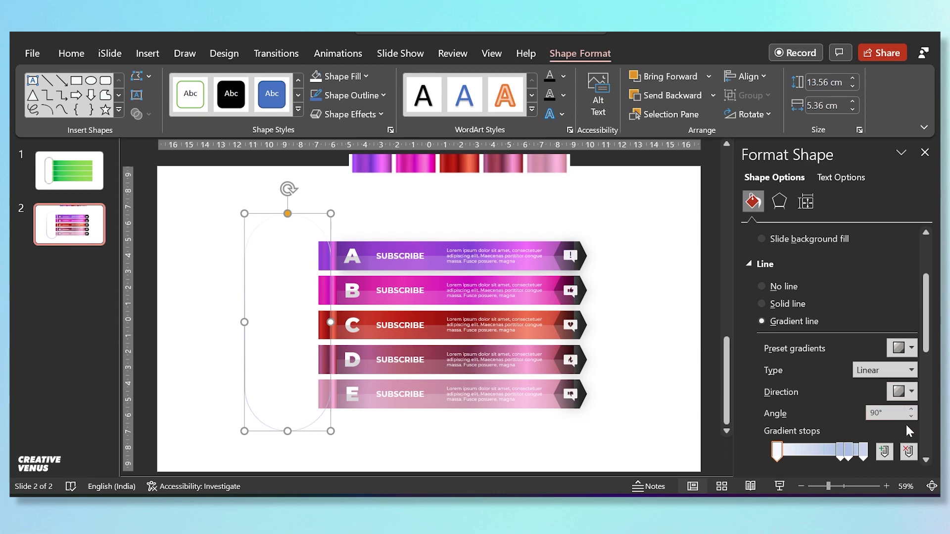
scroll(859, 412, down, 3)
drag(910, 447, 911, 447)
click(790, 347)
click(807, 346)
click(828, 347)
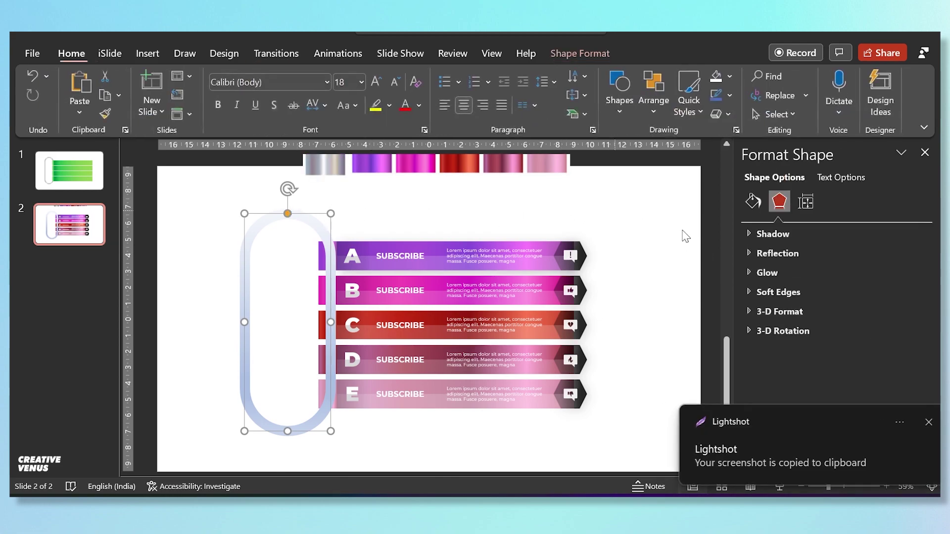
- Colour the outline's gradient stops at 0% and 15% with tones sampled from the silver swatch above the slide
click(750, 202)
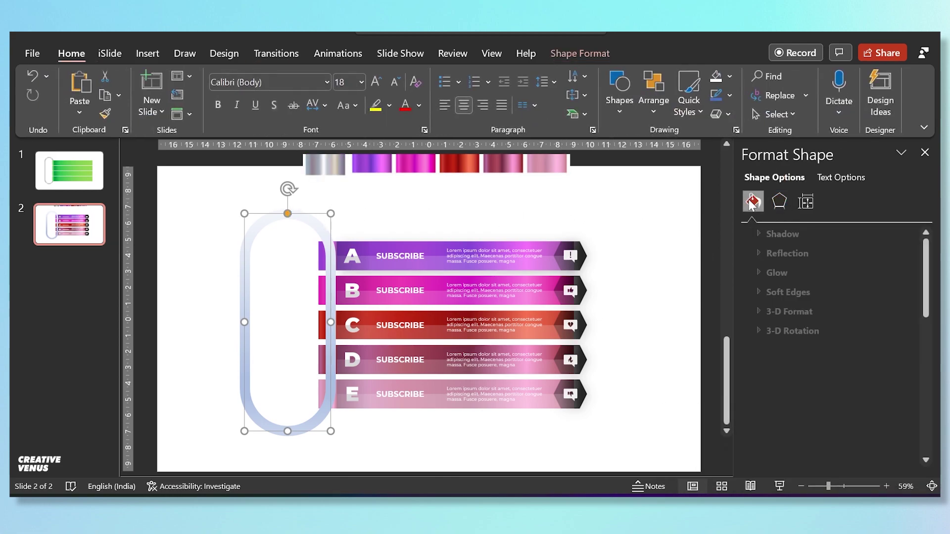
drag(928, 305, 919, 372)
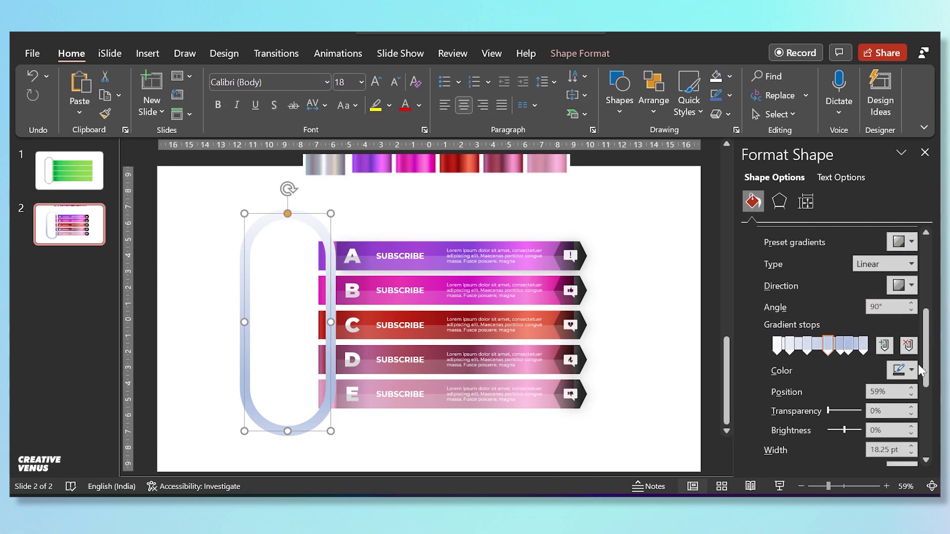
click(777, 345)
click(902, 370)
click(836, 352)
scroll(349, 168, up, 1)
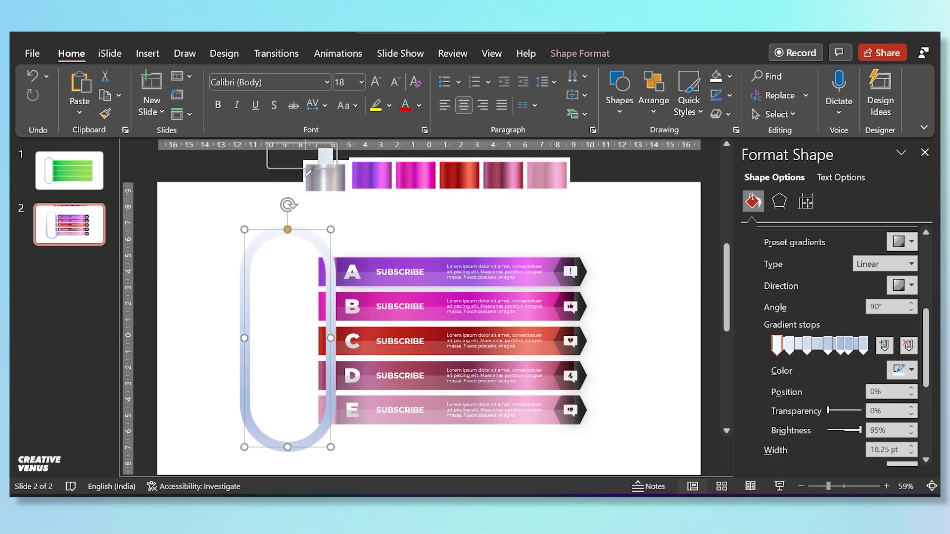
click(306, 175)
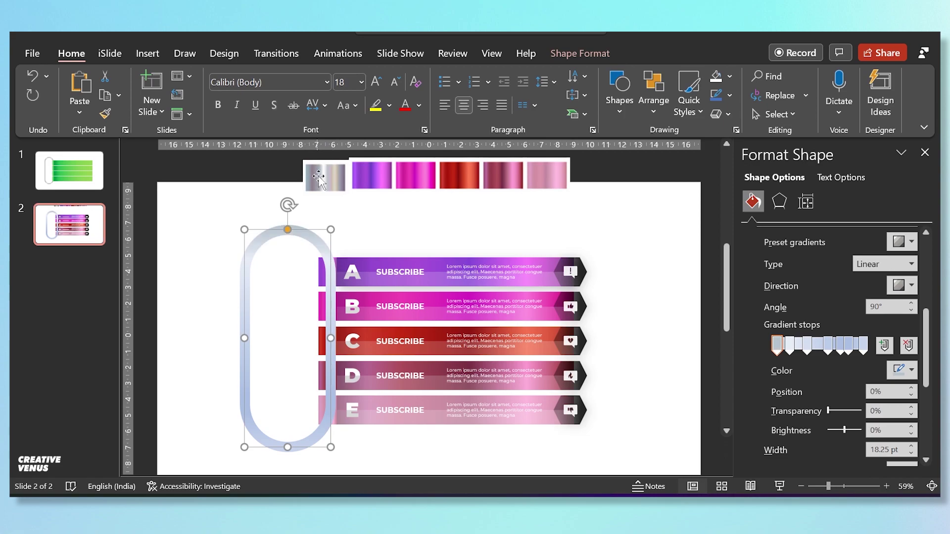
click(790, 346)
click(906, 370)
click(841, 352)
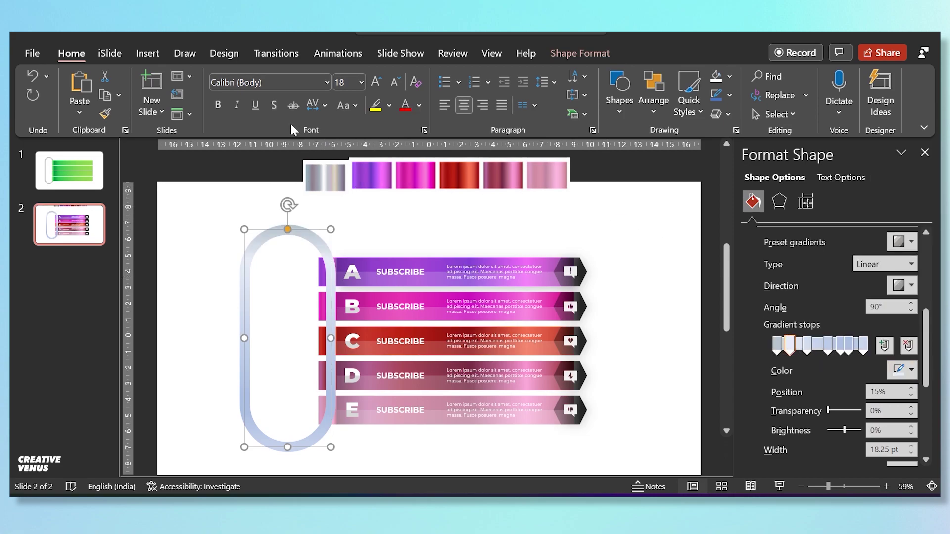
click(313, 173)
- Colour the outline's 35% stop blue-gray and its 59% stop near-white, sampling both from the silver swatch
click(807, 345)
click(906, 370)
click(841, 351)
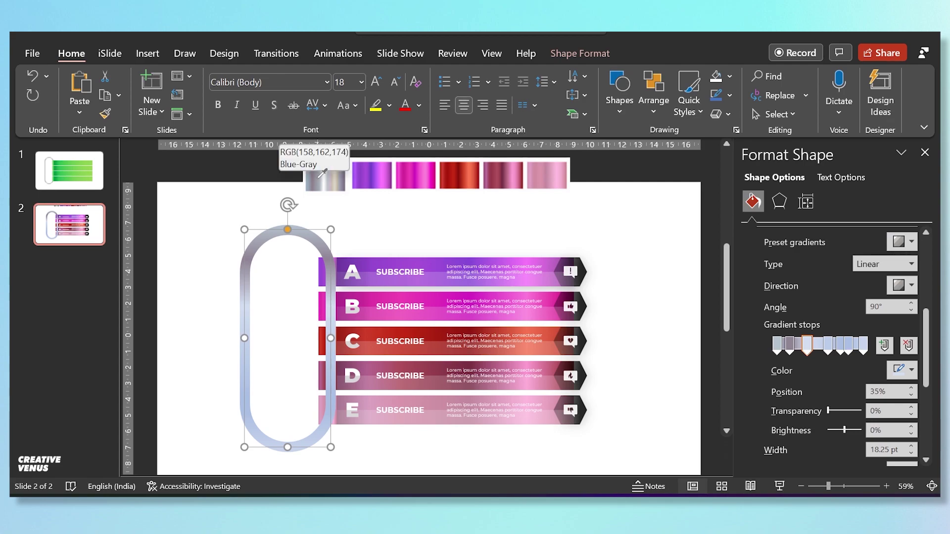
click(318, 176)
click(827, 345)
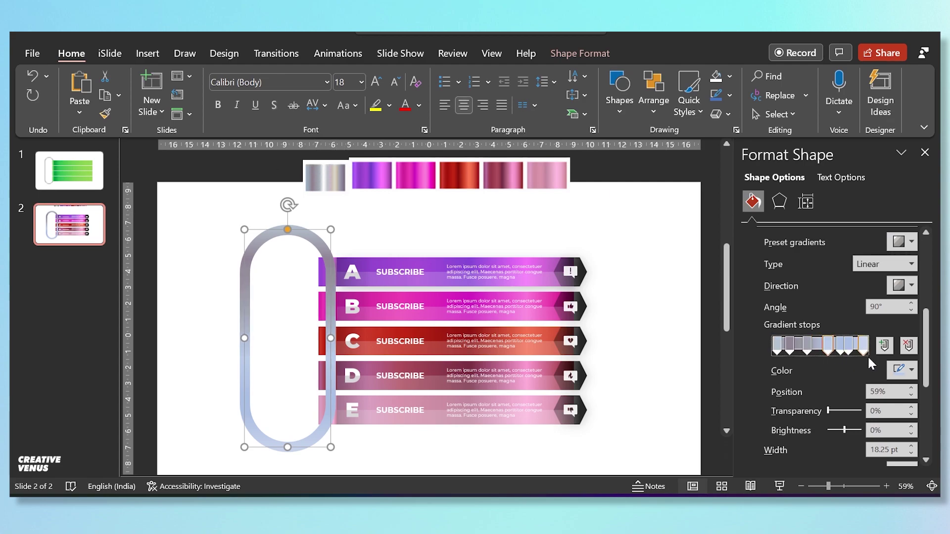
click(906, 370)
click(842, 352)
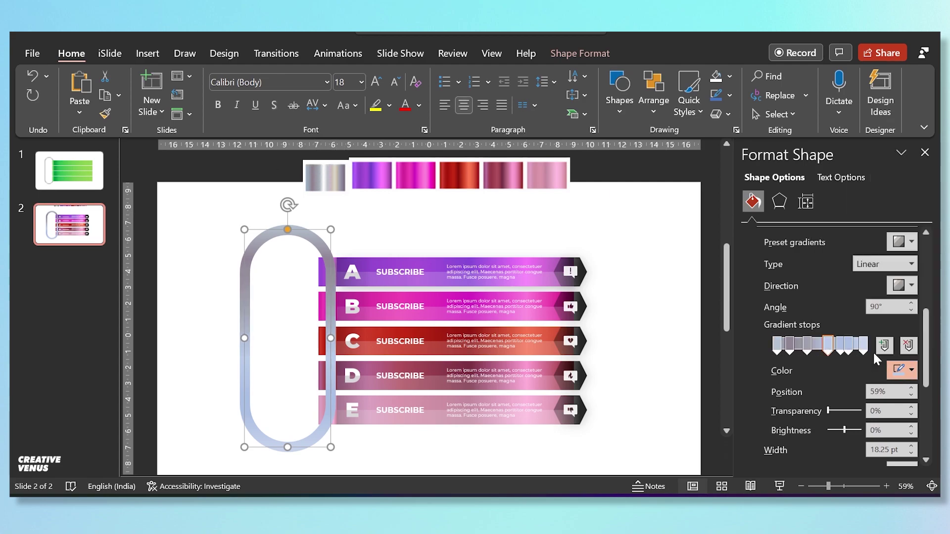
click(327, 181)
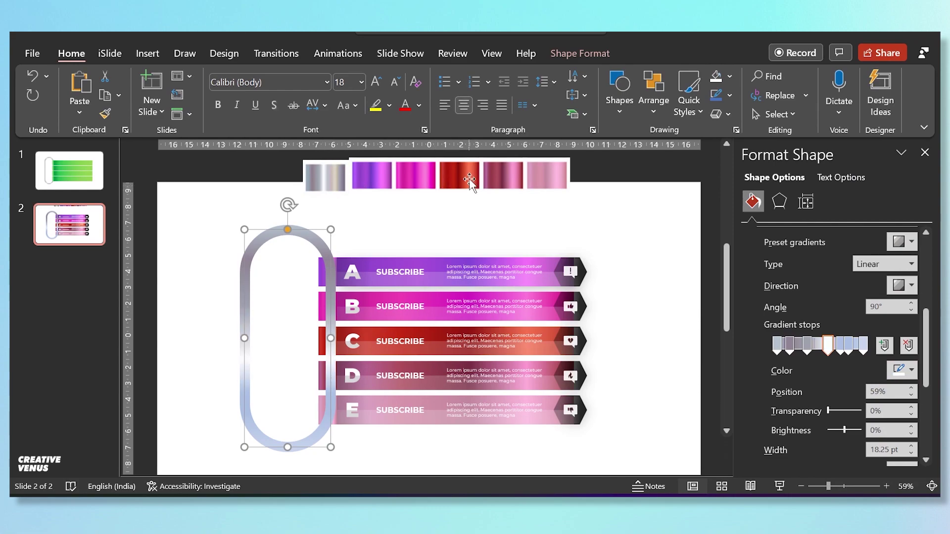
- Colour the outline's gradient stops at 74% and 83% with tones sampled from the light side of the silver swatch
click(840, 347)
click(905, 370)
click(842, 355)
click(329, 178)
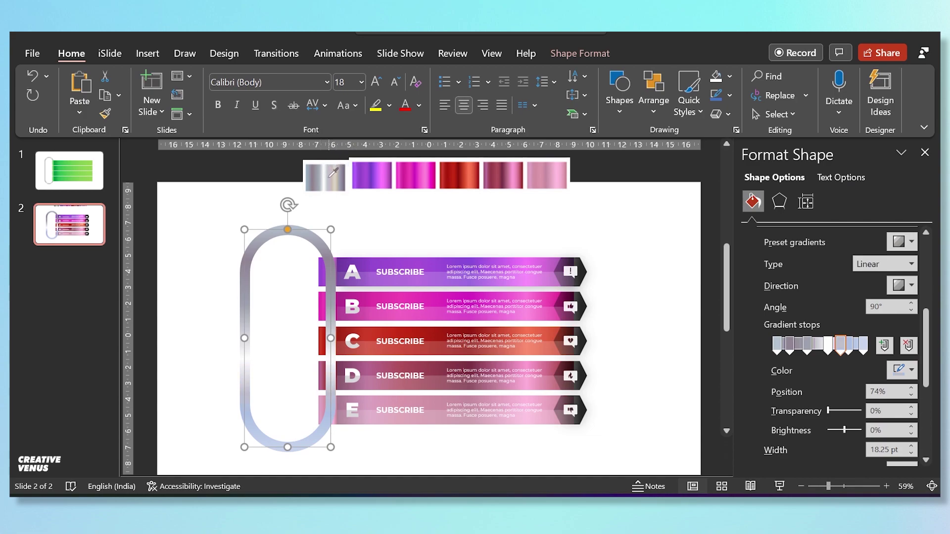
click(848, 347)
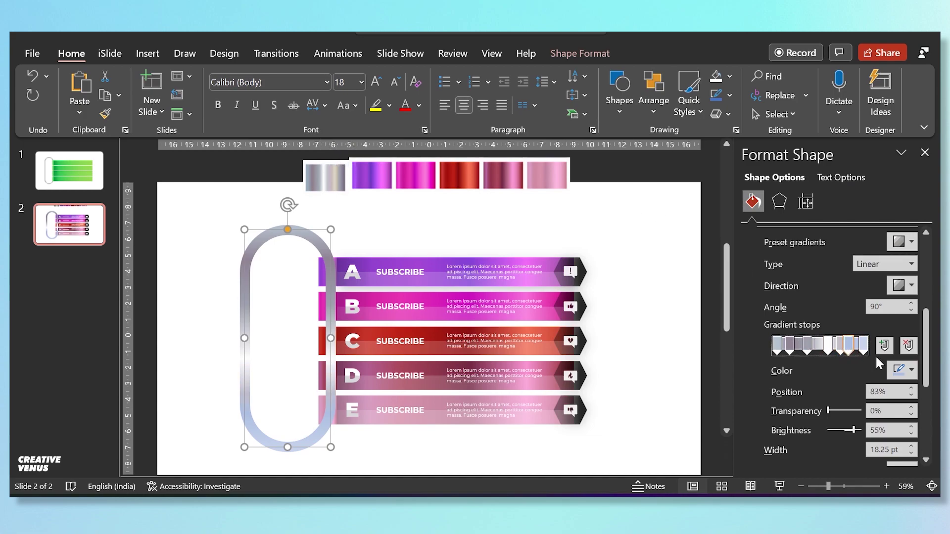
click(906, 369)
click(844, 352)
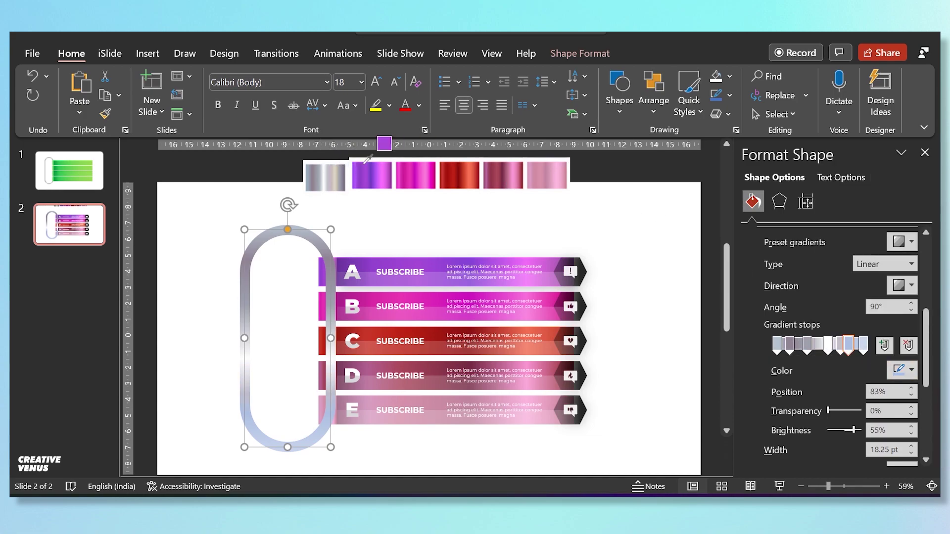
click(336, 177)
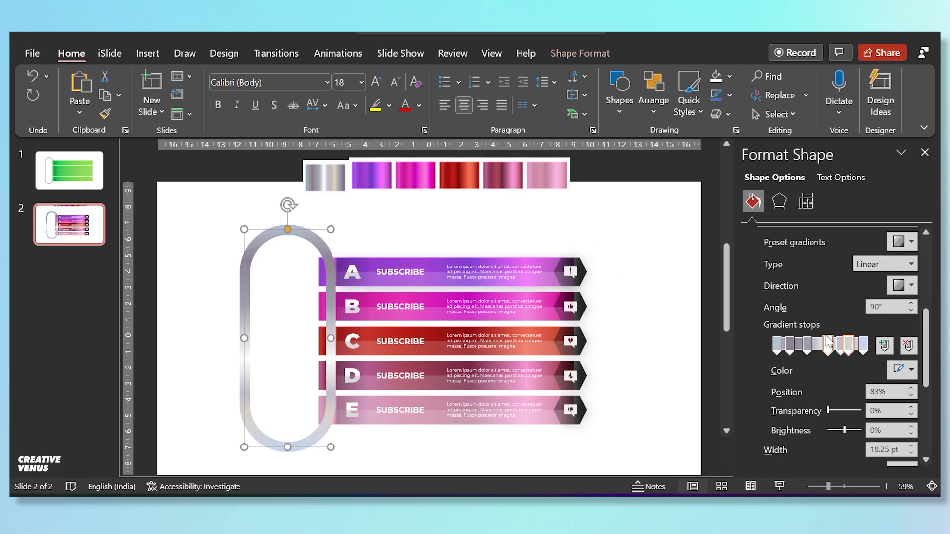
- Colour the outline's final gradient stop at 100% with the dark gray sampled from the silver swatch's edge
click(864, 346)
click(906, 369)
click(846, 353)
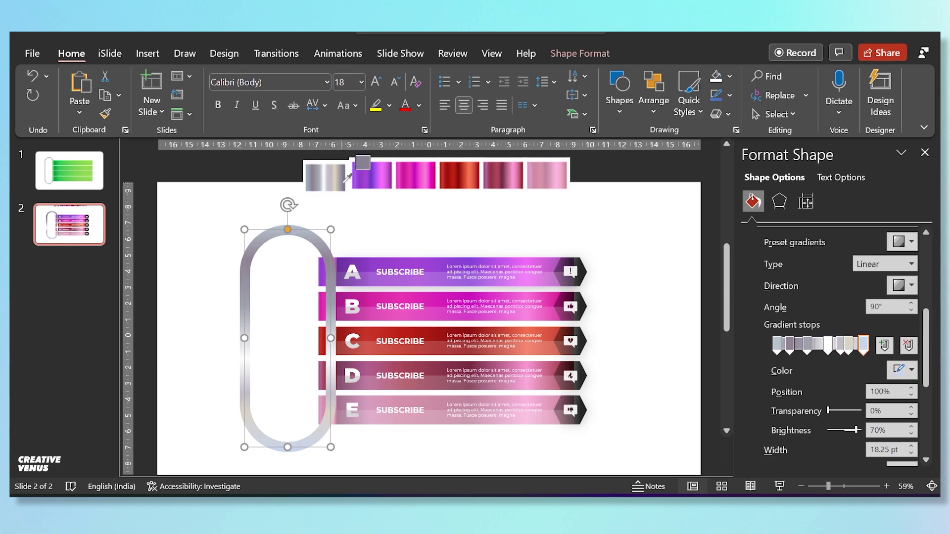
click(345, 178)
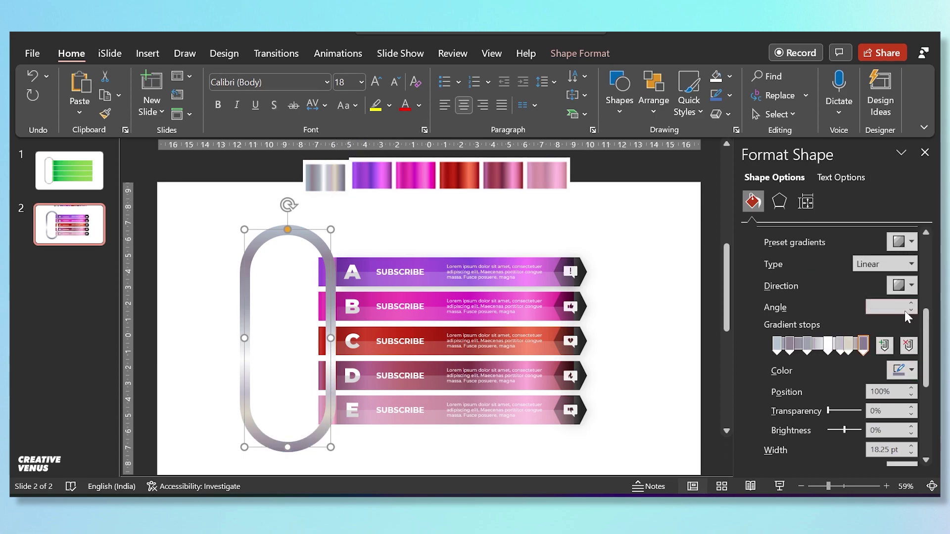
- Try the Path gradient type on the ring's outline and return it to Linear
click(911, 264)
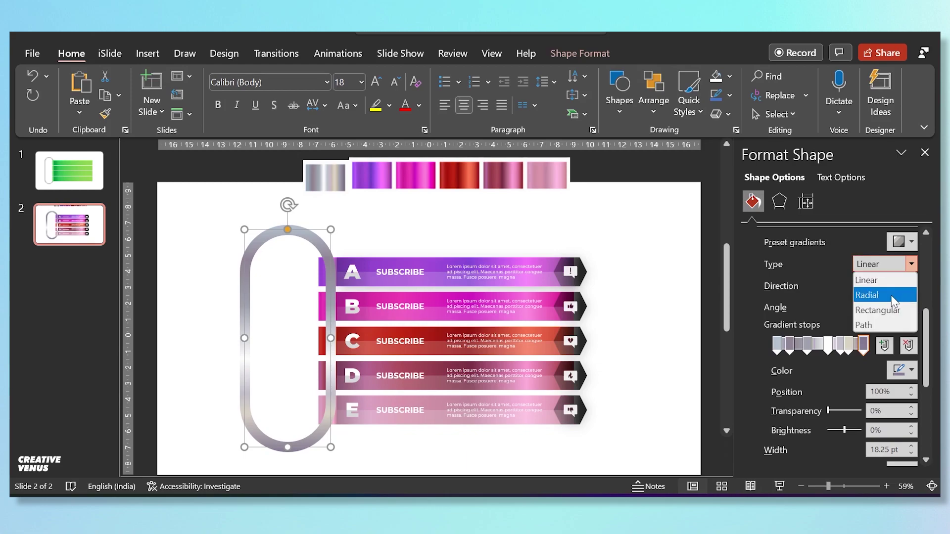
click(878, 323)
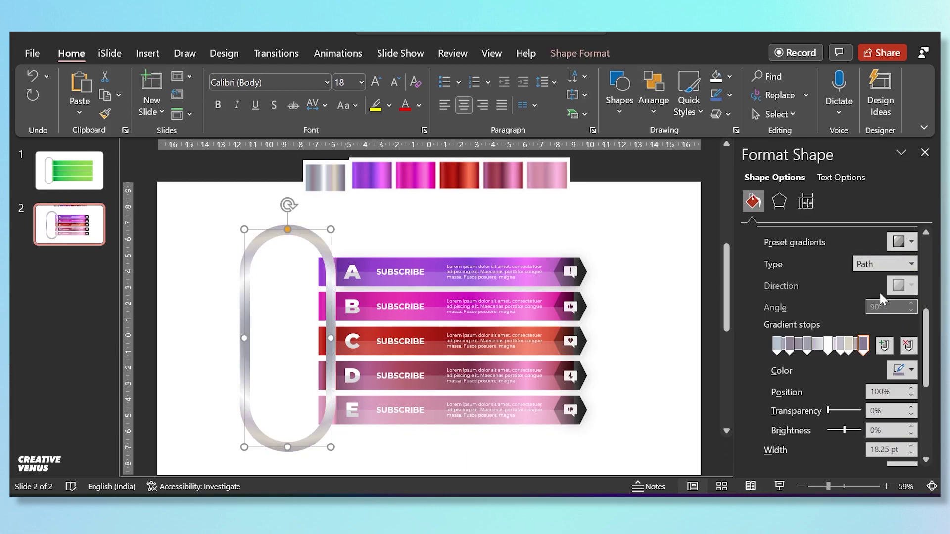
click(911, 264)
click(874, 275)
- Set the direction of the ring outline's linear gradient to run horizontally at 0°
click(892, 289)
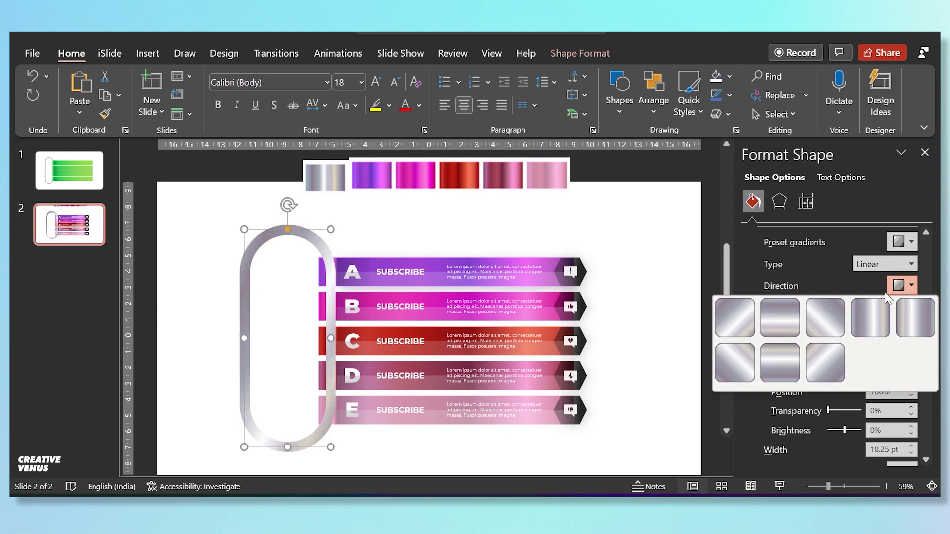
click(879, 325)
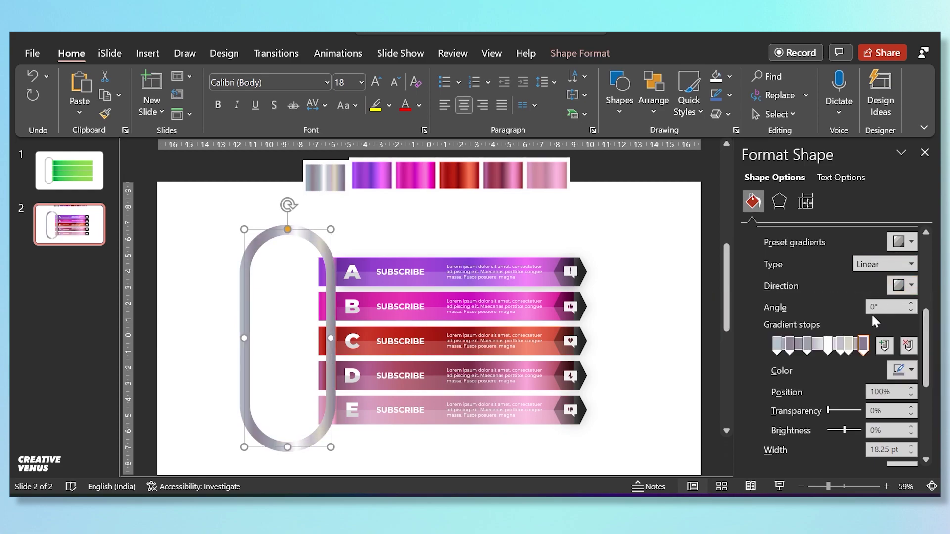
click(904, 289)
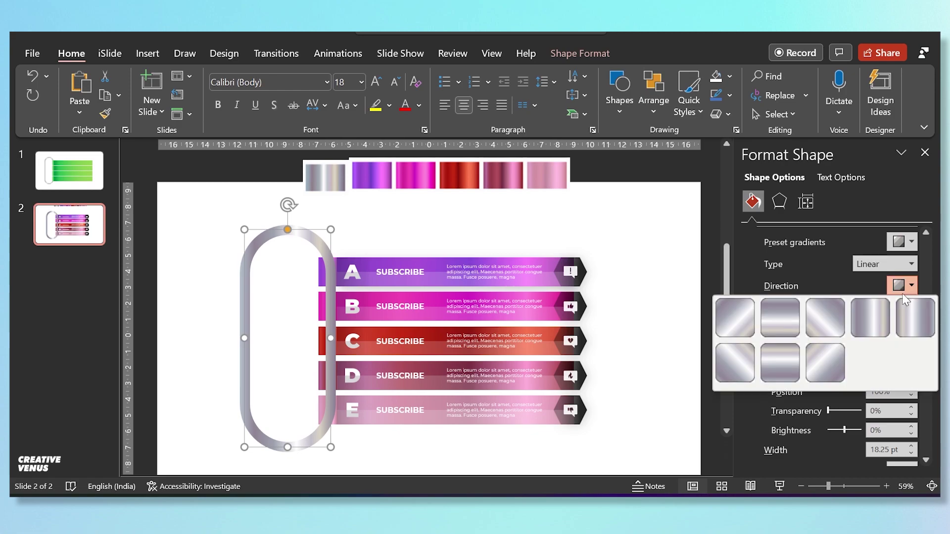
click(794, 317)
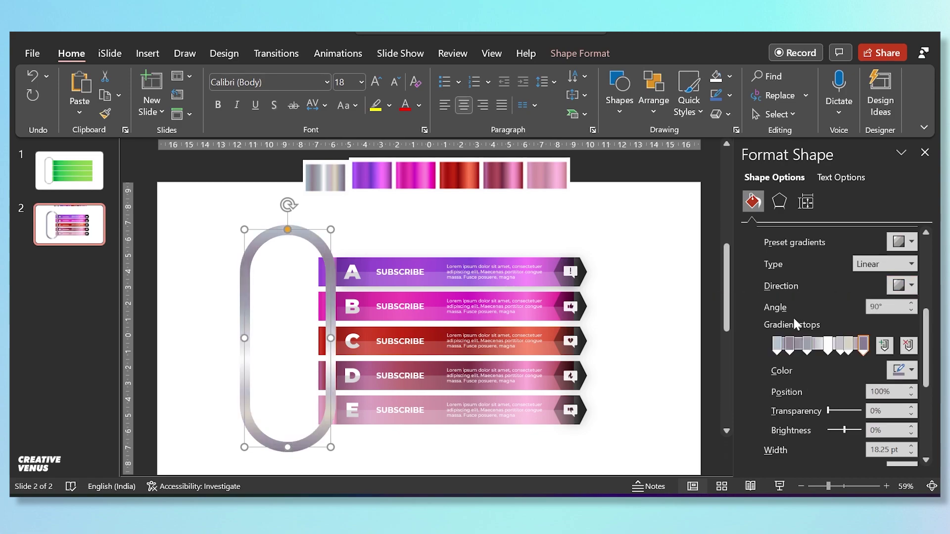
click(895, 291)
click(880, 323)
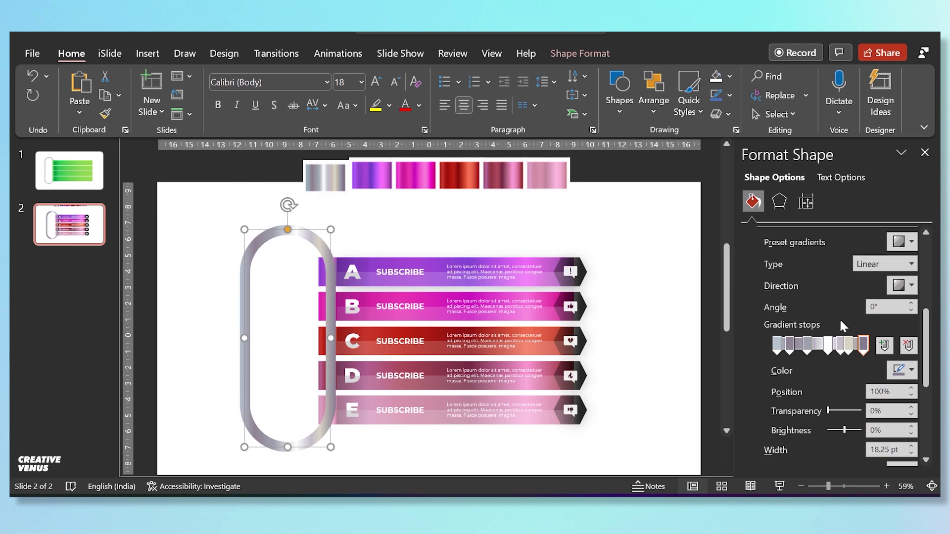
- Reposition the ring outline's gradient stops, placing the last two before the end stop at 86% and 93%
drag(848, 356, 857, 357)
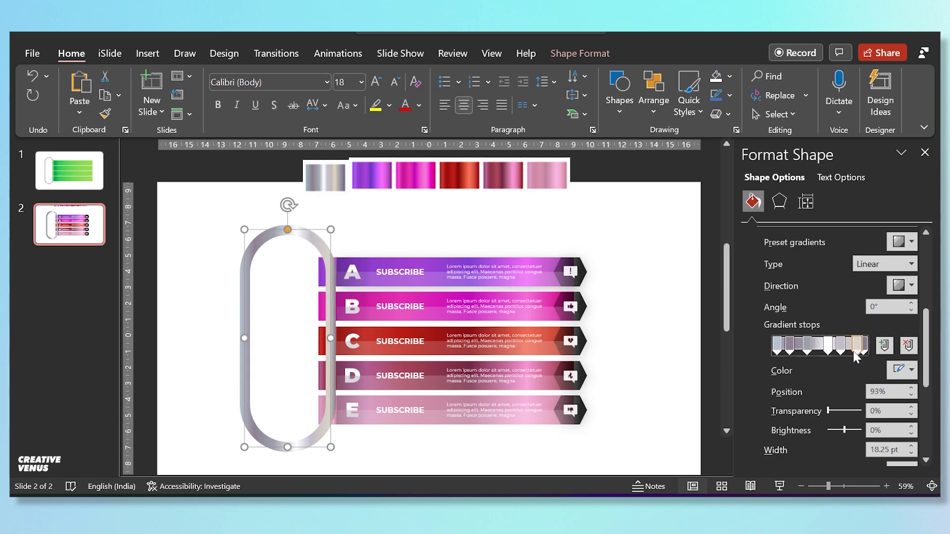
mouse_move(790, 350)
mouse_down()
mouse_move(773, 353)
mouse_move(852, 355)
mouse_up()
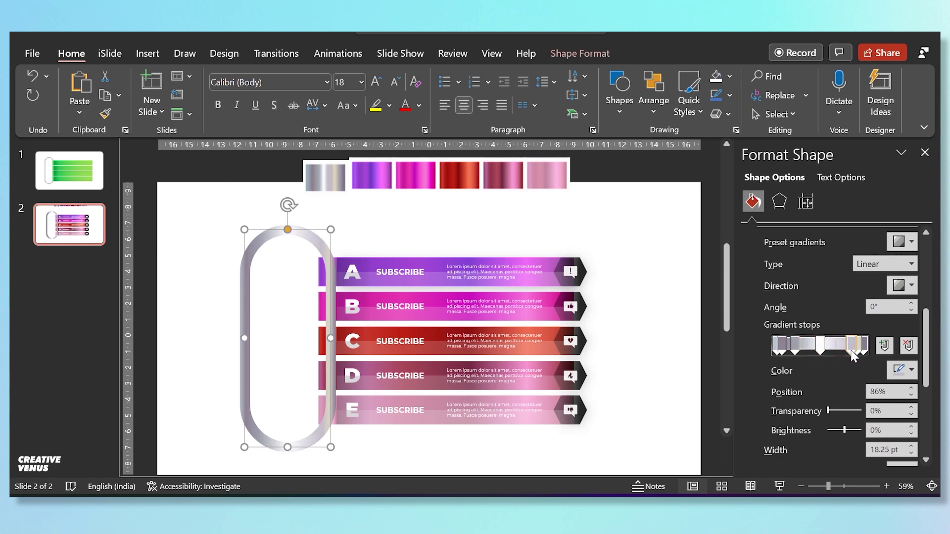
- Nudge the ring slightly left and down, and send it behind the five banners
click(195, 348)
drag(323, 399, 327, 396)
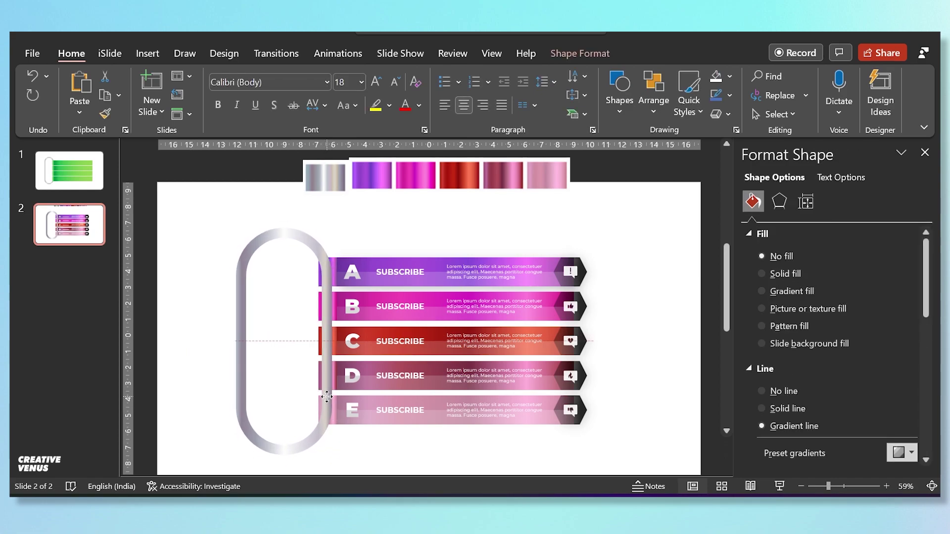
right_click(327, 397)
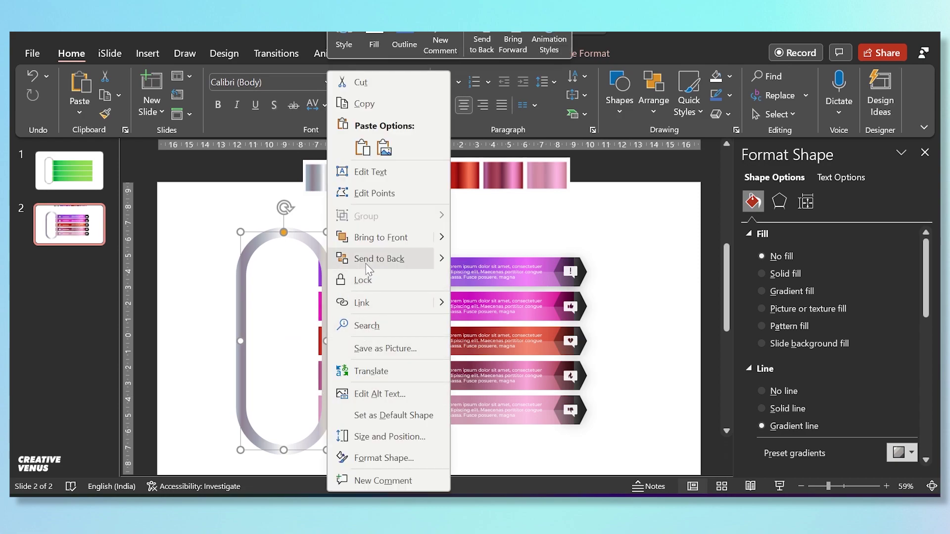
click(361, 259)
click(221, 374)
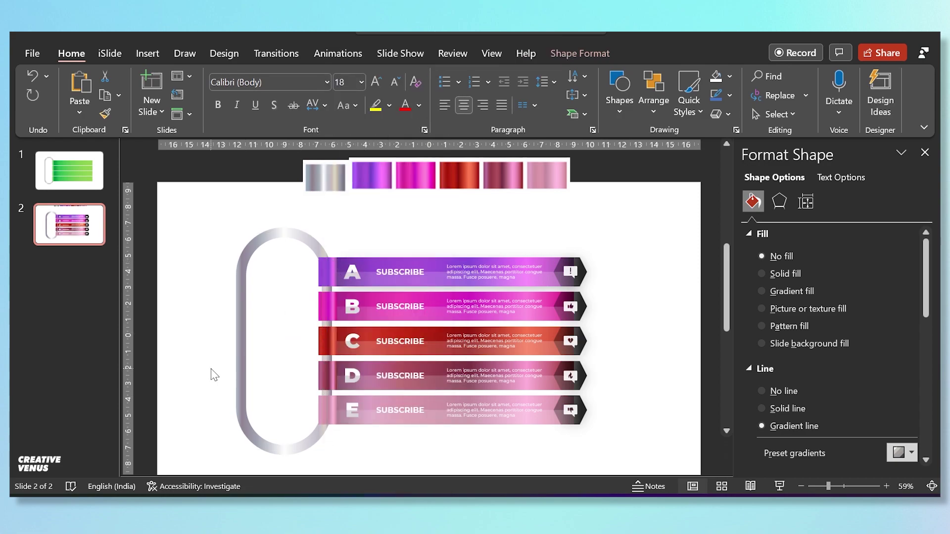
- Stretch the ring downward to a height of about 14.38 cm and shift it slightly left
click(241, 386)
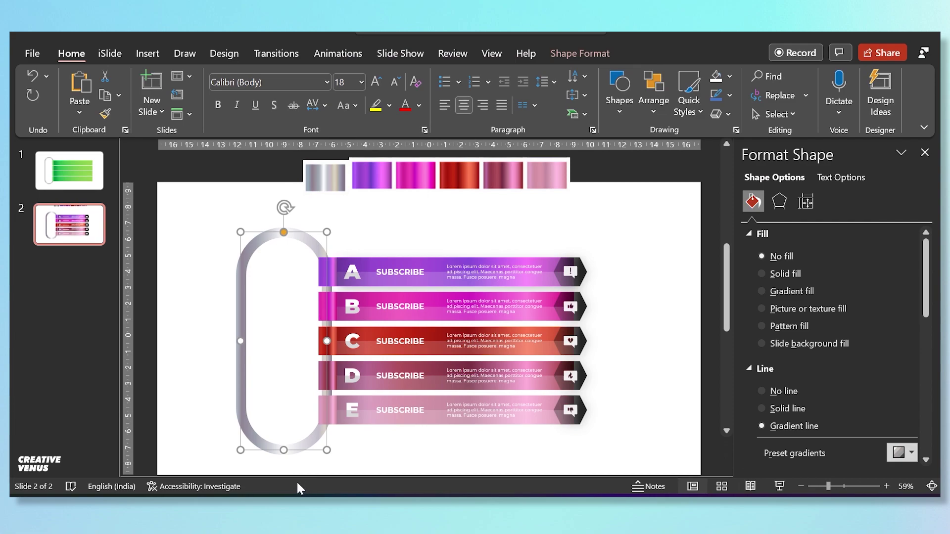
drag(282, 451, 283, 463)
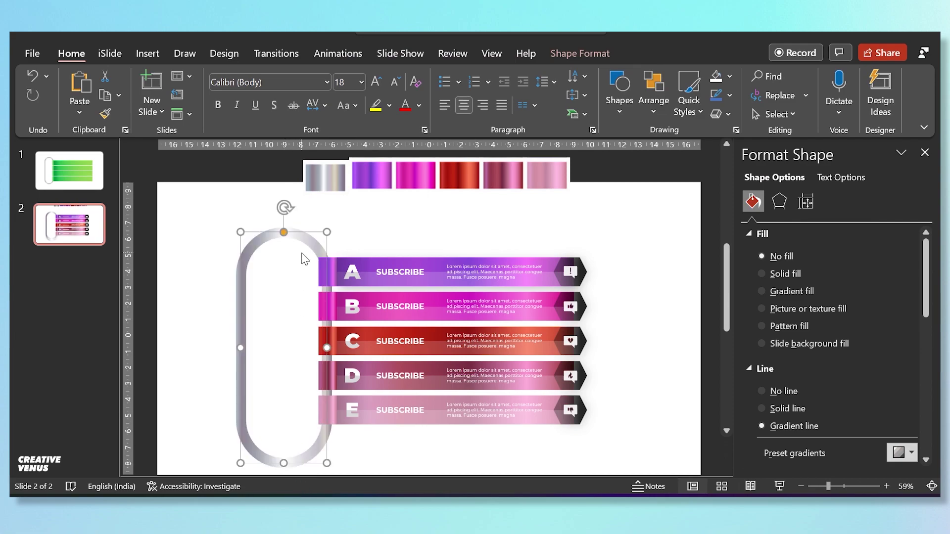
drag(303, 232, 300, 231)
click(621, 459)
- Select all five banners together and align them to the vertical middle of the slide
drag(332, 287, 277, 225)
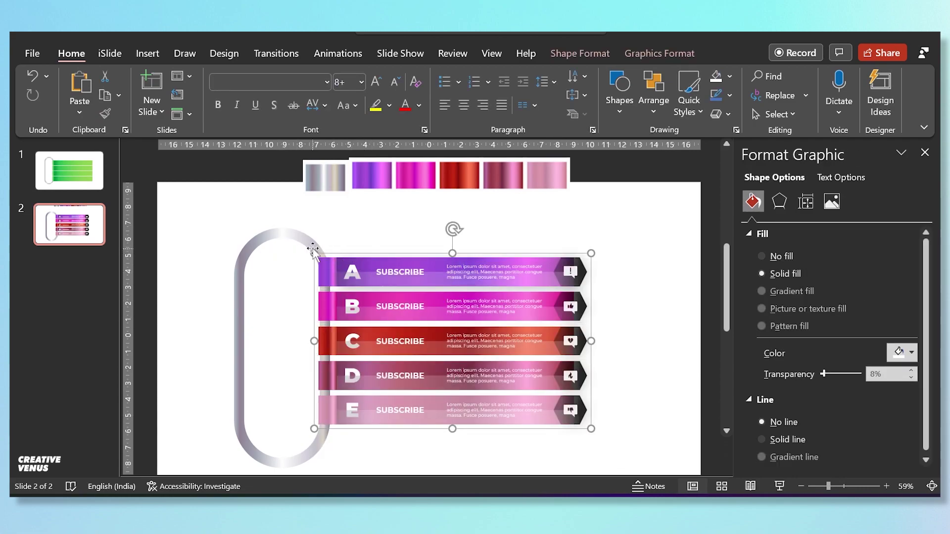
click(675, 53)
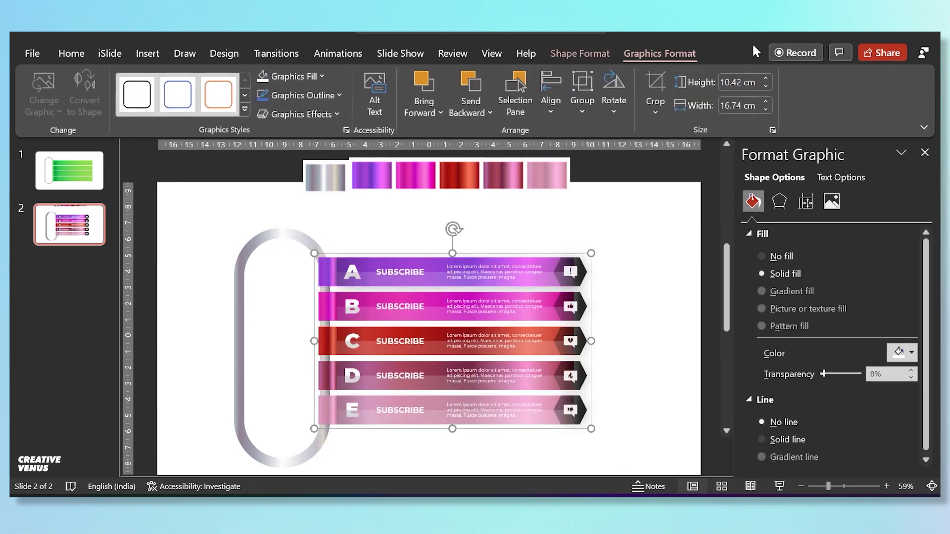
click(551, 116)
click(602, 219)
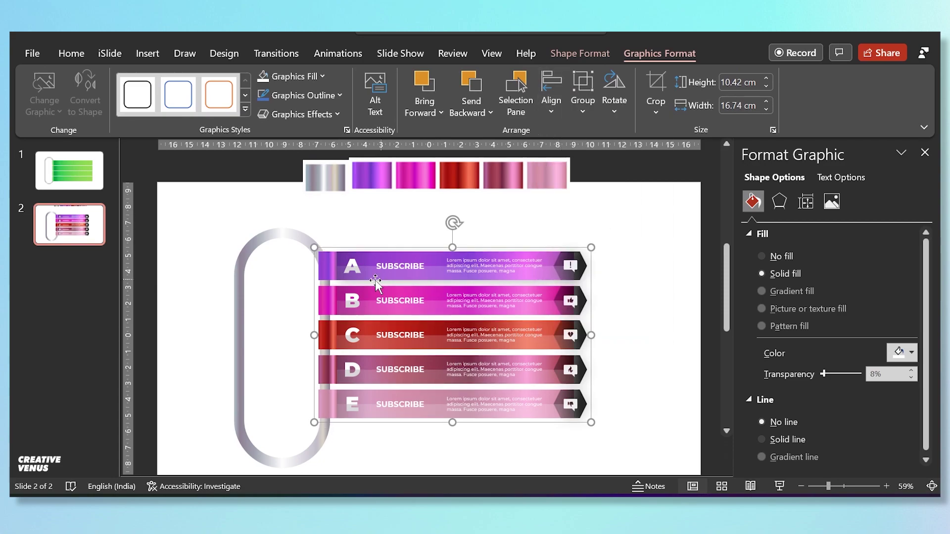
- Align the ring to the vertical middle of the slide and nudge it slightly right
click(299, 241)
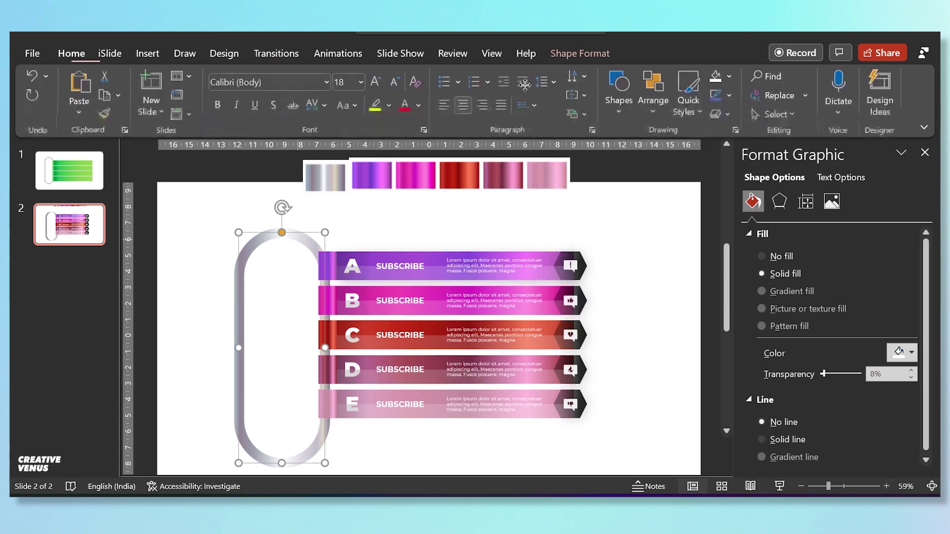
click(652, 44)
click(747, 77)
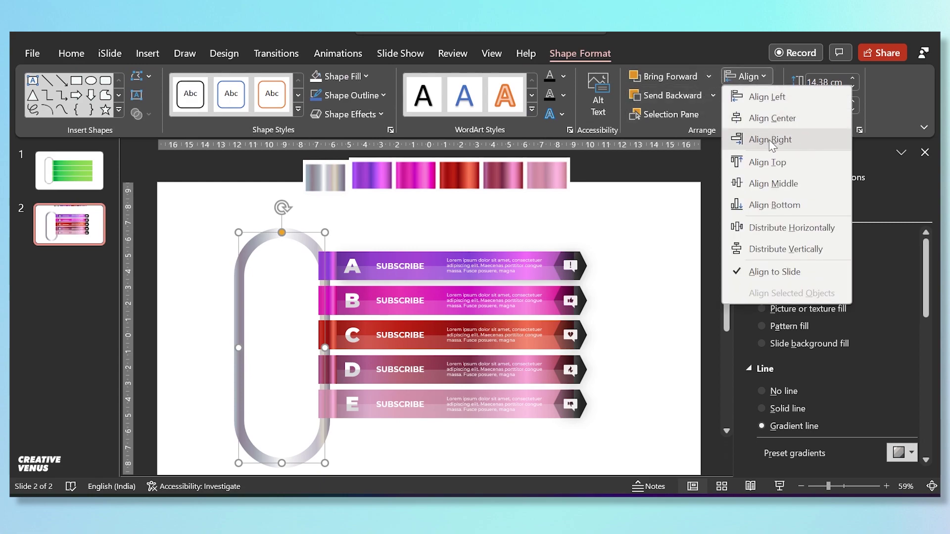
click(773, 185)
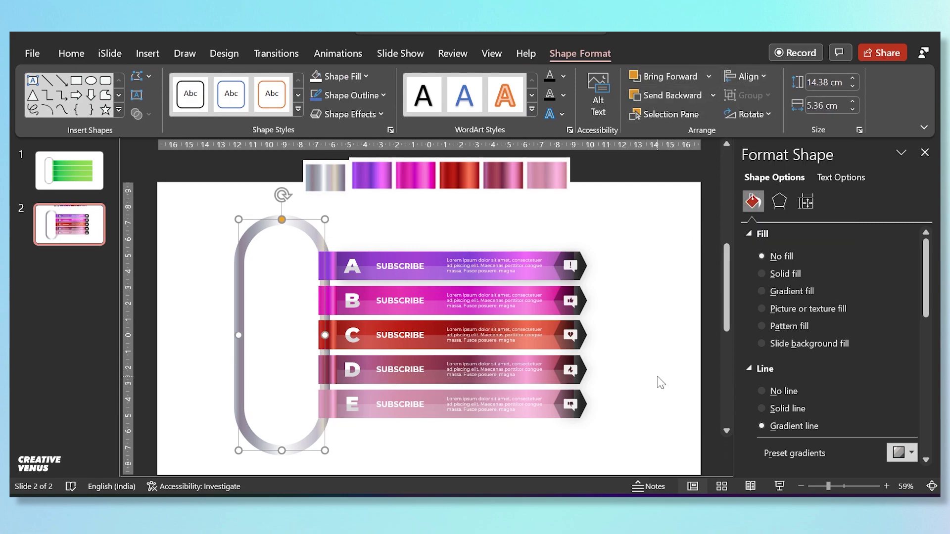
key(Right)
click(621, 373)
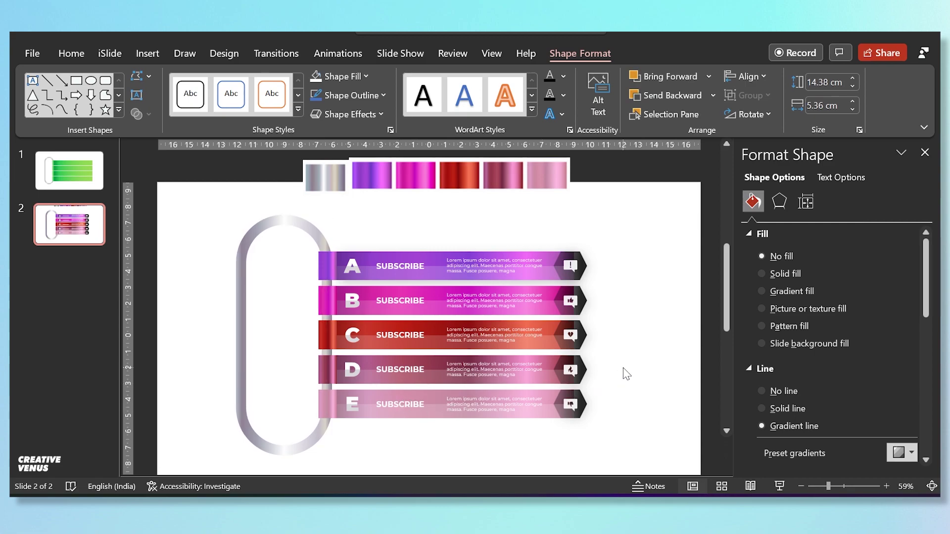
- Draw a narrow rectangle about 7.55 cm tall and 0.68 cm wide over the ring's left side, without an outline
click(147, 55)
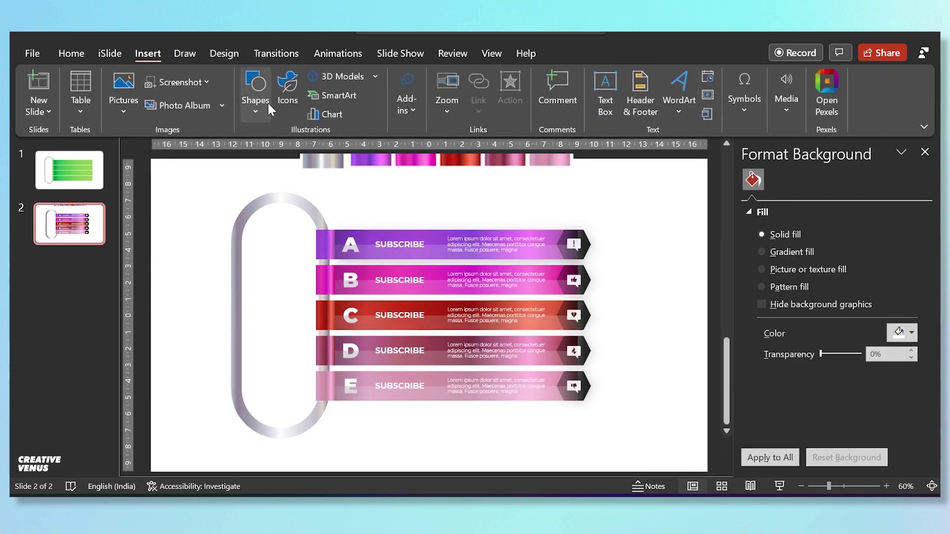
click(246, 111)
click(321, 156)
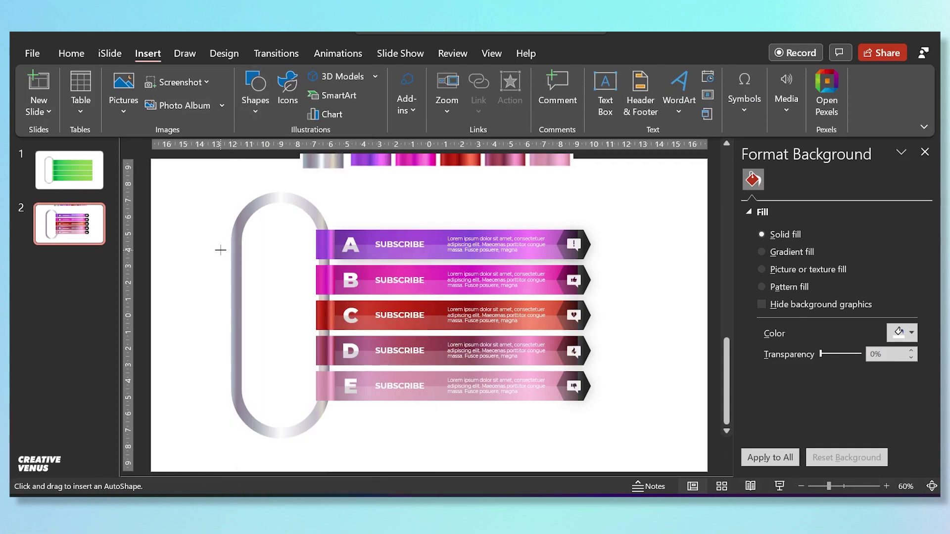
mouse_move(231, 250)
mouse_down()
mouse_move(246, 315)
mouse_move(242, 376)
mouse_up()
drag(236, 329, 237, 334)
click(782, 439)
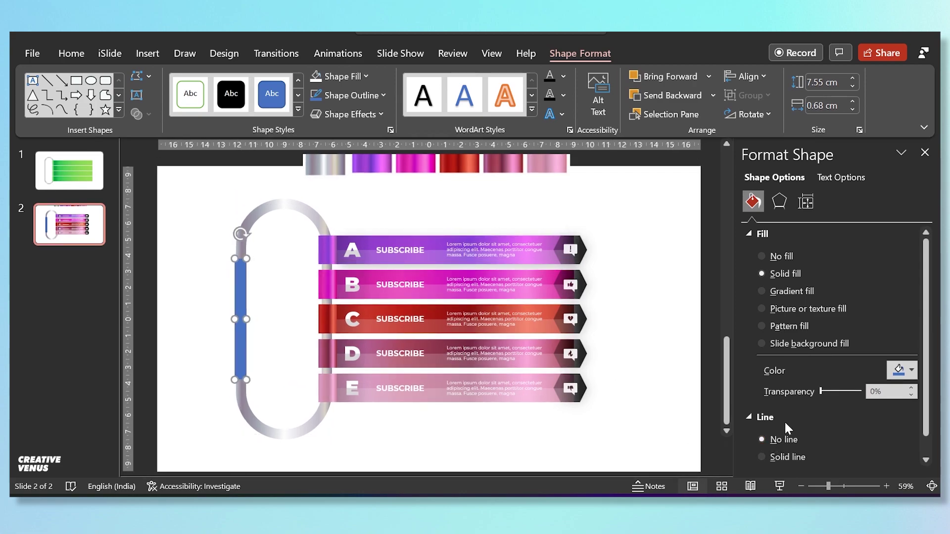
- Give the narrow rectangle a pattern fill with dark upward diagonal stripes
click(794, 327)
scroll(849, 386, down, 2)
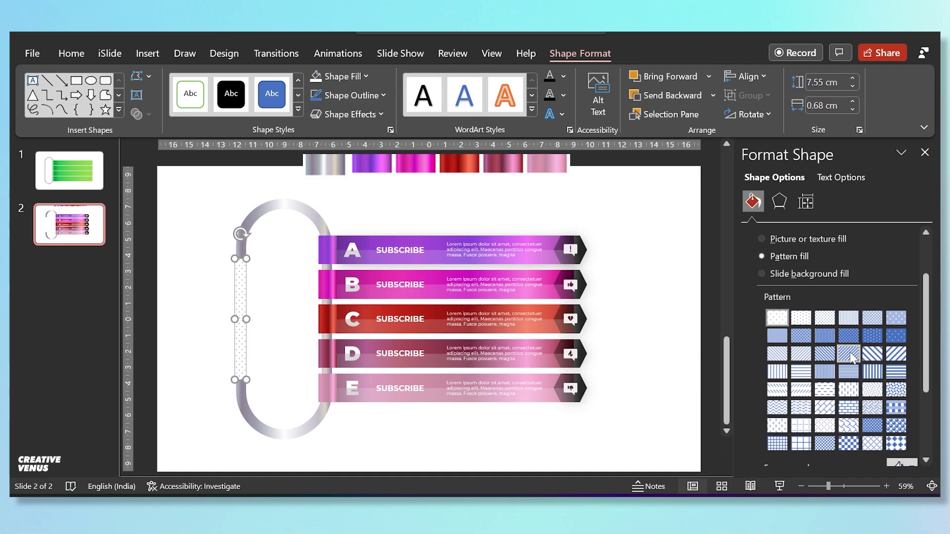
click(849, 354)
scroll(861, 352, down, 3)
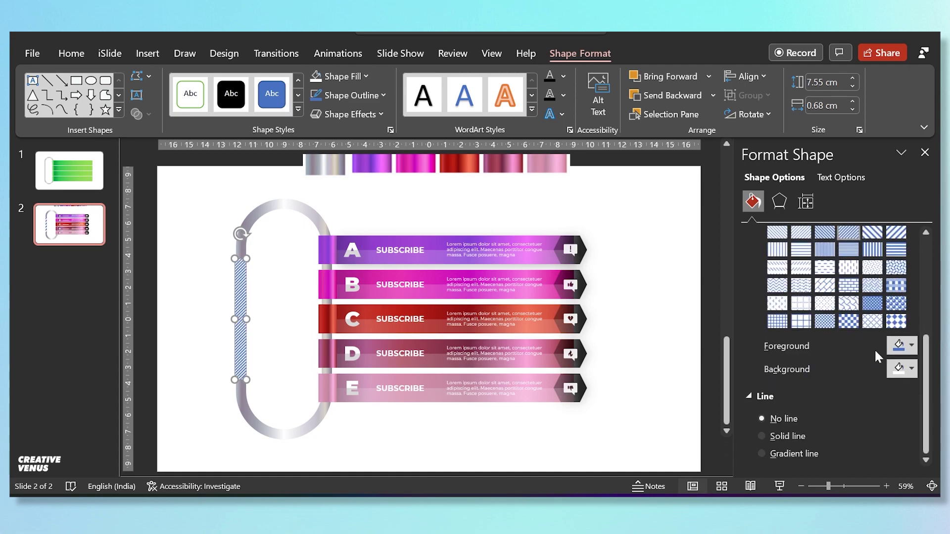
- Color the stripe pattern with a near-black background and a gray foreground
click(906, 371)
click(830, 215)
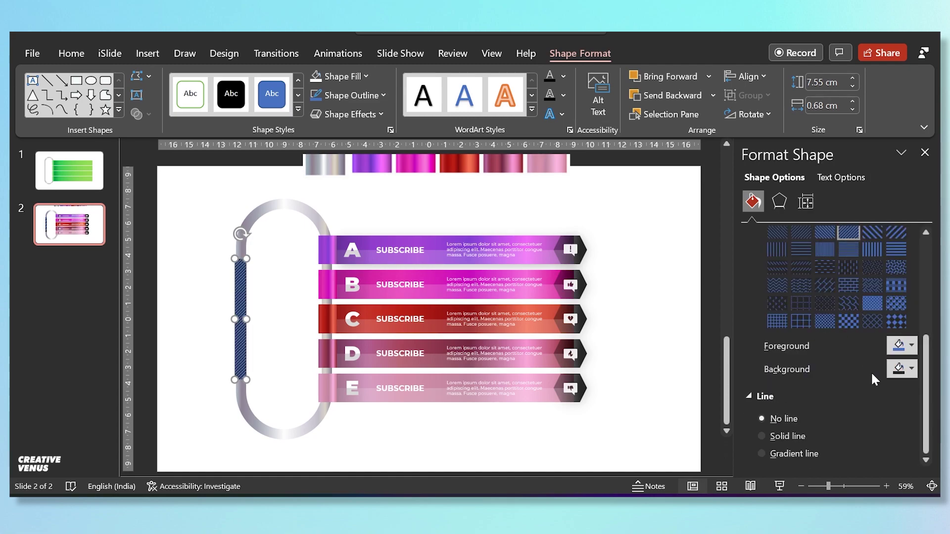
click(906, 346)
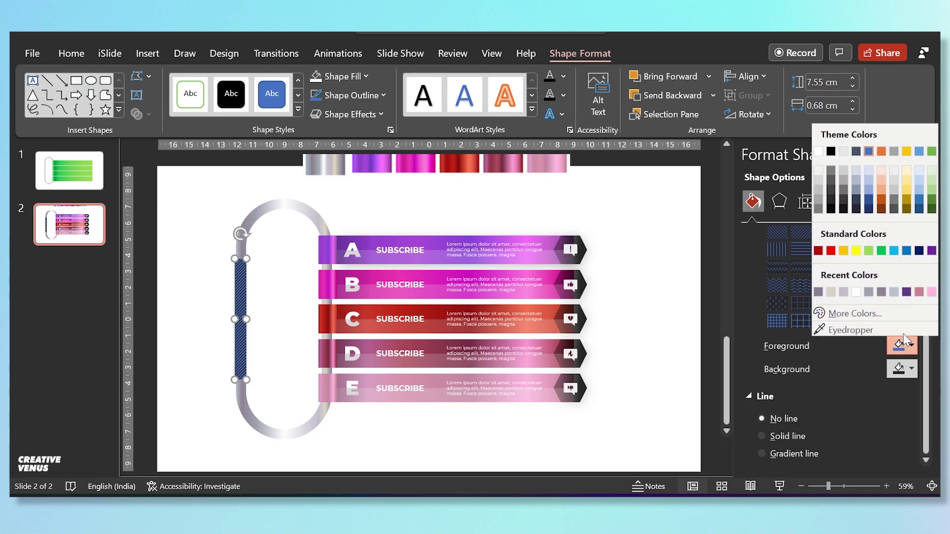
click(830, 168)
click(212, 335)
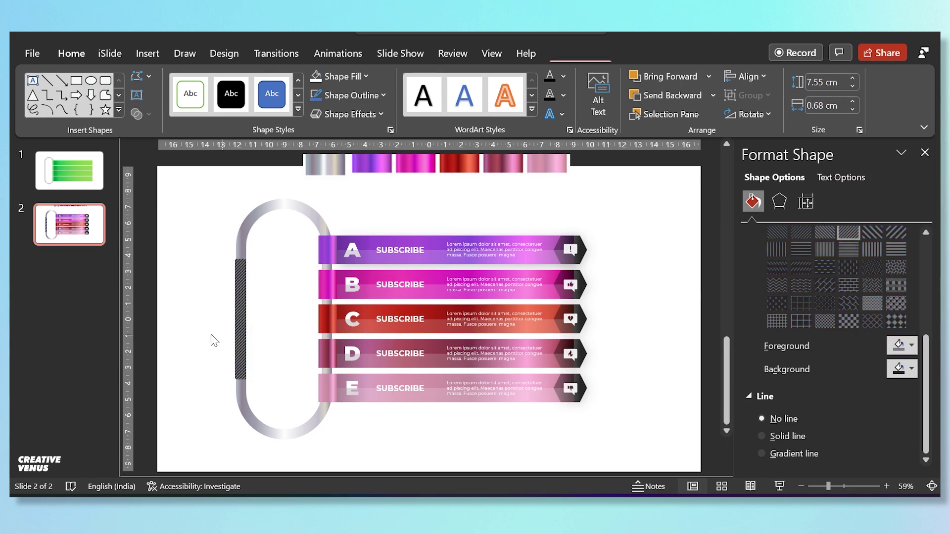
- Narrow the striped bar to 0.43 cm and center it within the thickness of the ring's left side
click(240, 320)
scroll(240, 320, up, 8)
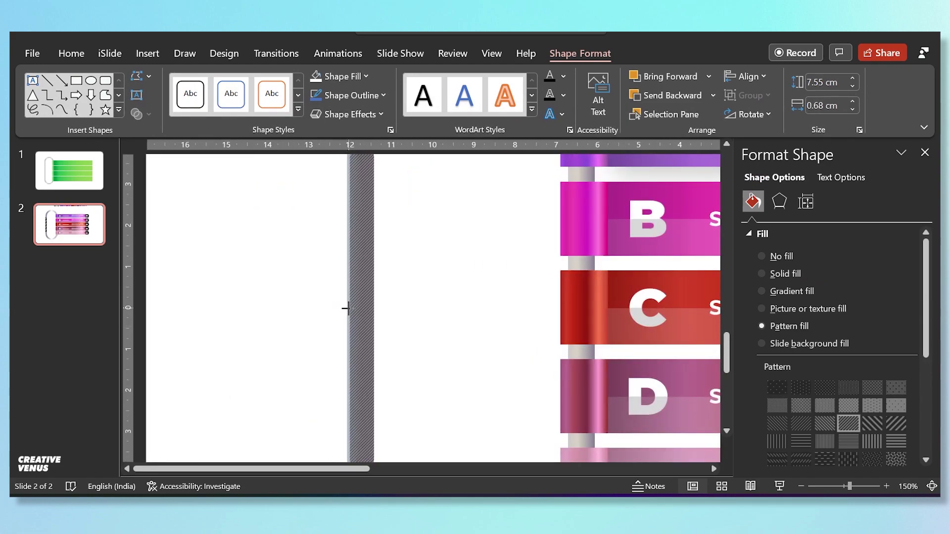
drag(346, 307, 362, 319)
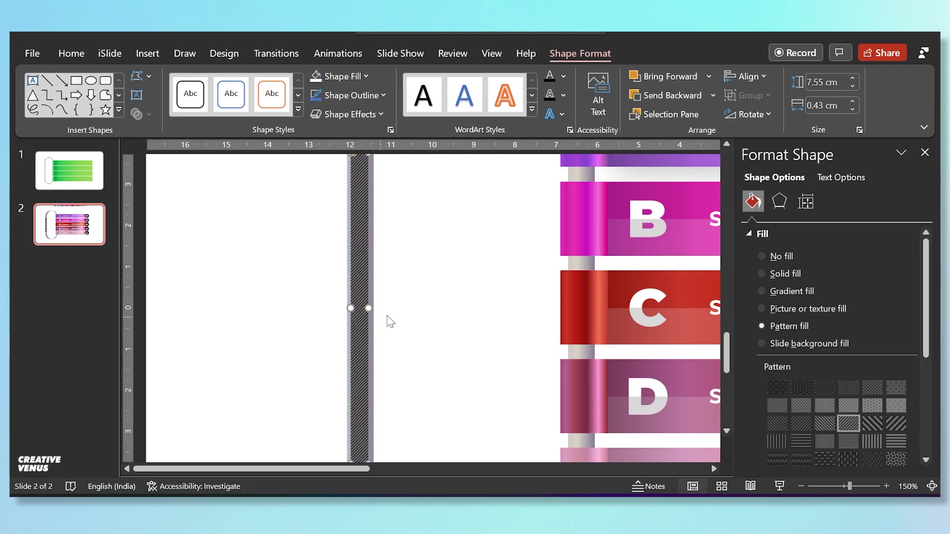
scroll(394, 311, down, 4)
click(276, 316)
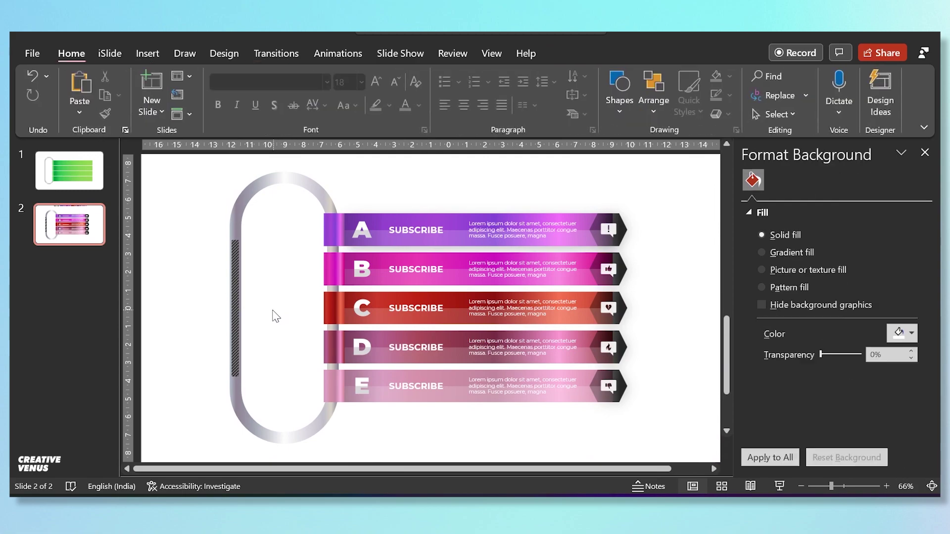
click(237, 312)
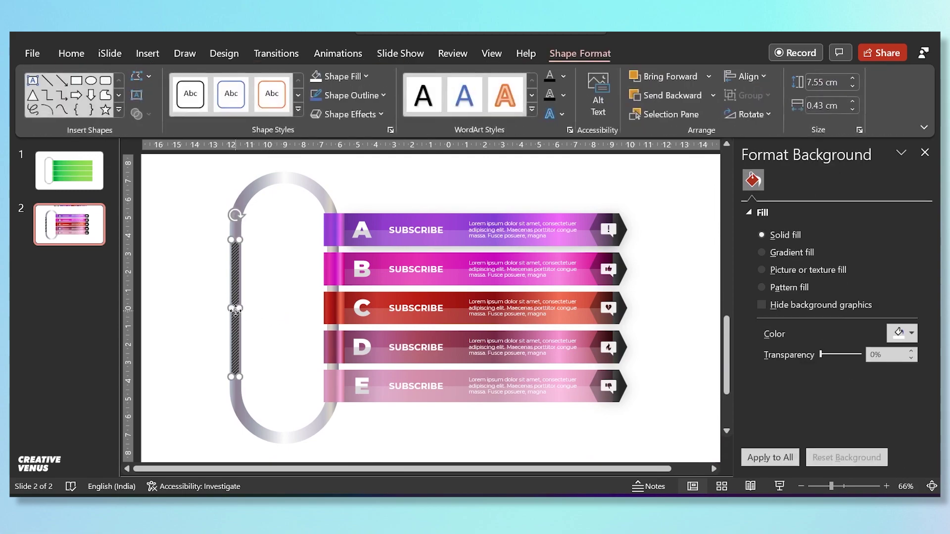
click(639, 382)
- Delete all the gradient color swatches above the slide and shrink the slide thumbnail area
scroll(187, 303, down, 2)
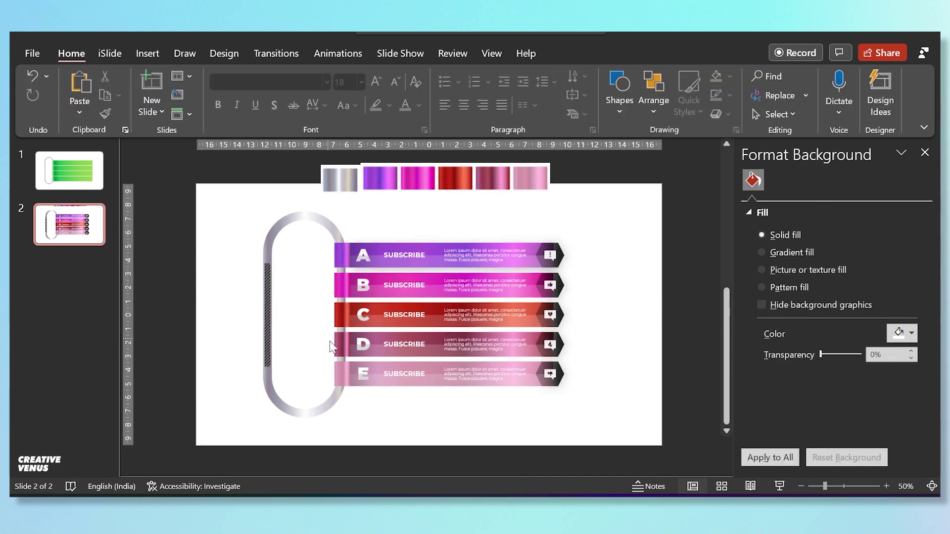
drag(279, 213, 634, 150)
key(Delete)
drag(117, 277, 53, 279)
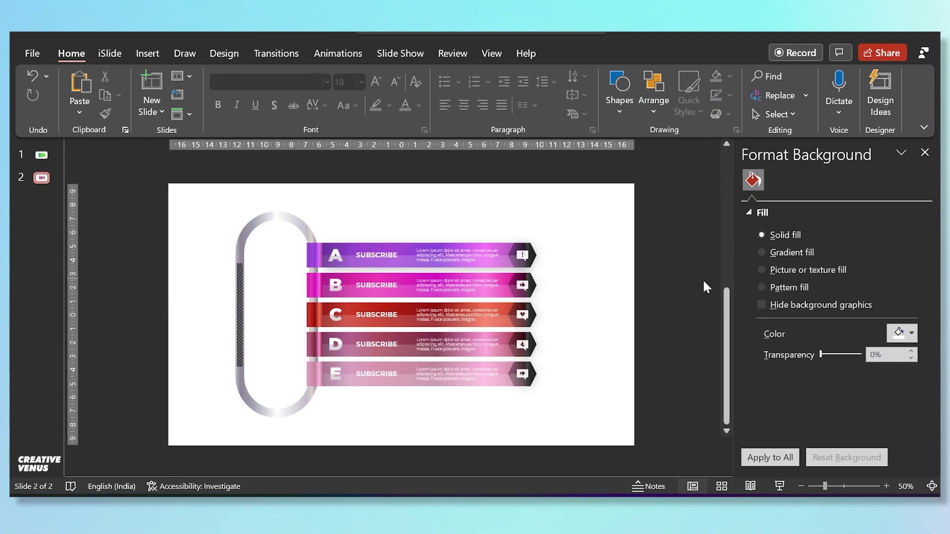
- Set the slide background to a picture fill and open the Textured category of stock images as its source
click(155, 53)
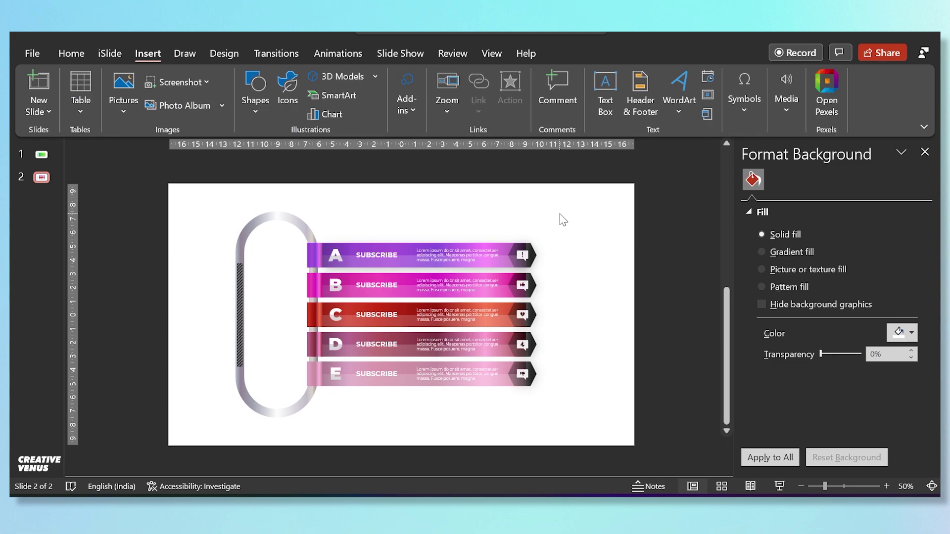
click(255, 115)
click(562, 233)
click(784, 271)
click(788, 351)
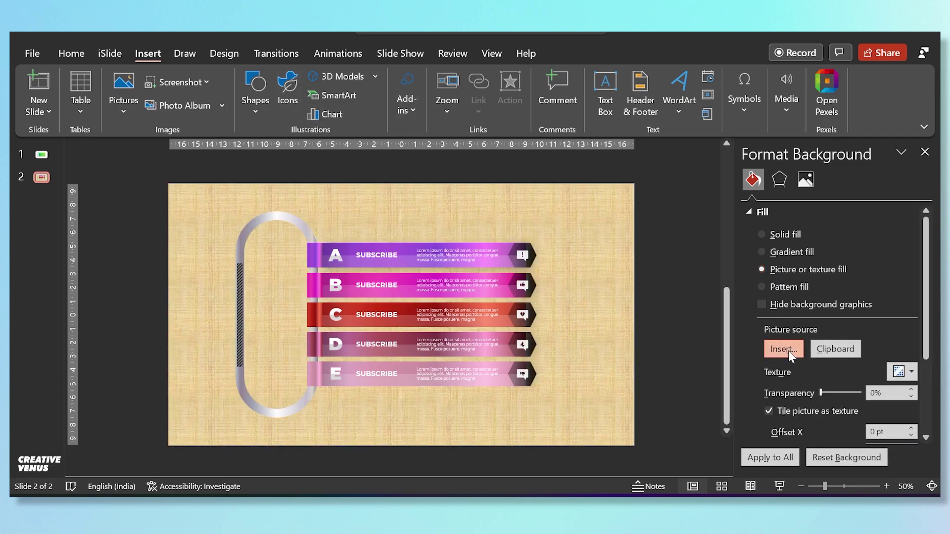
click(395, 252)
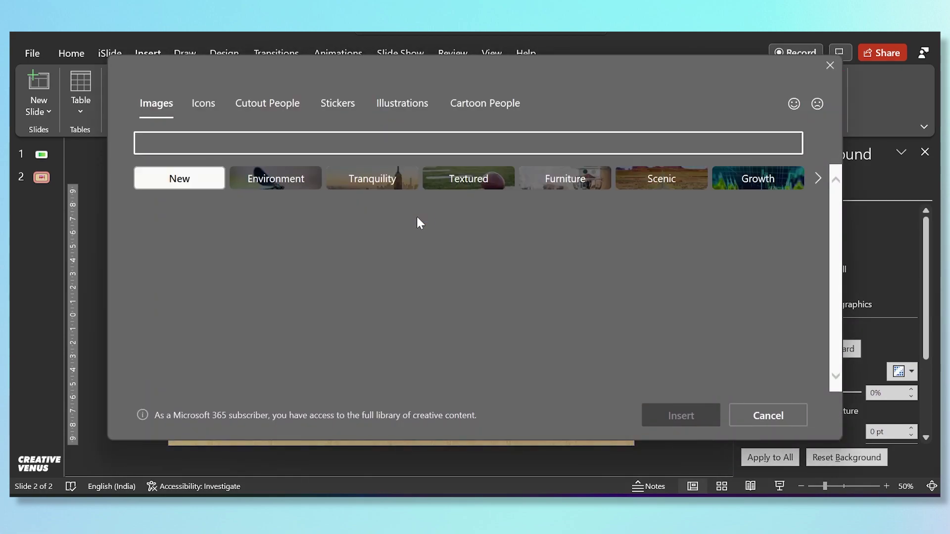
click(465, 185)
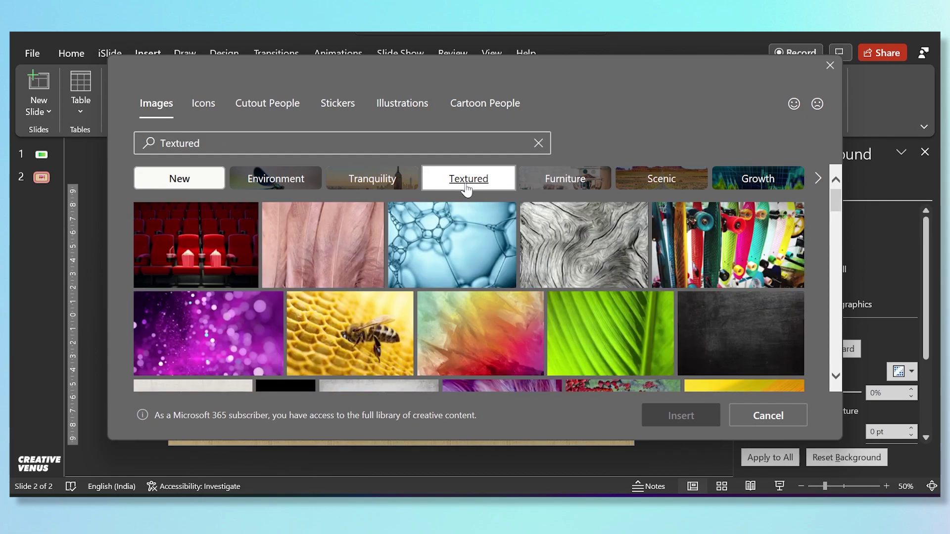
- Insert the dark blue hexagon pattern from the Textured stock images as the slide background
scroll(596, 297, down, 3)
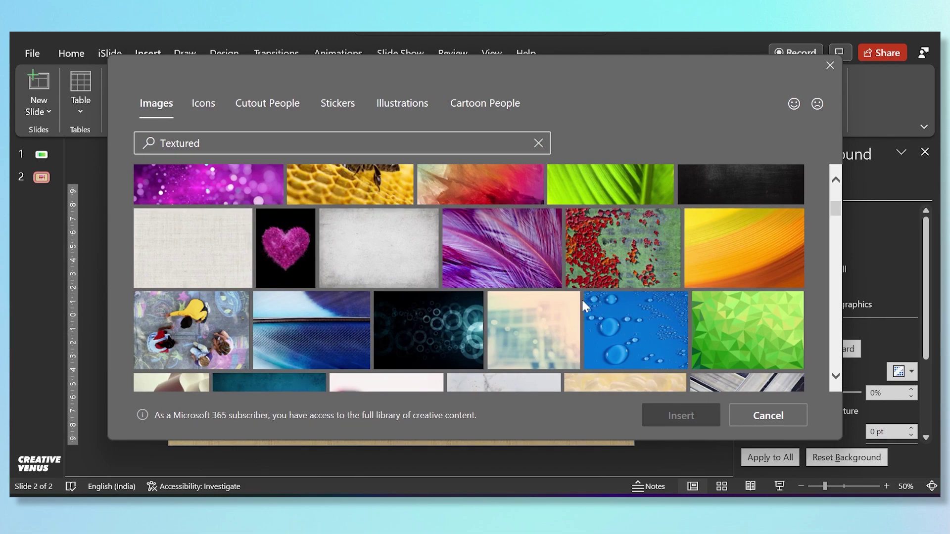
scroll(581, 297, down, 1)
scroll(578, 295, down, 2)
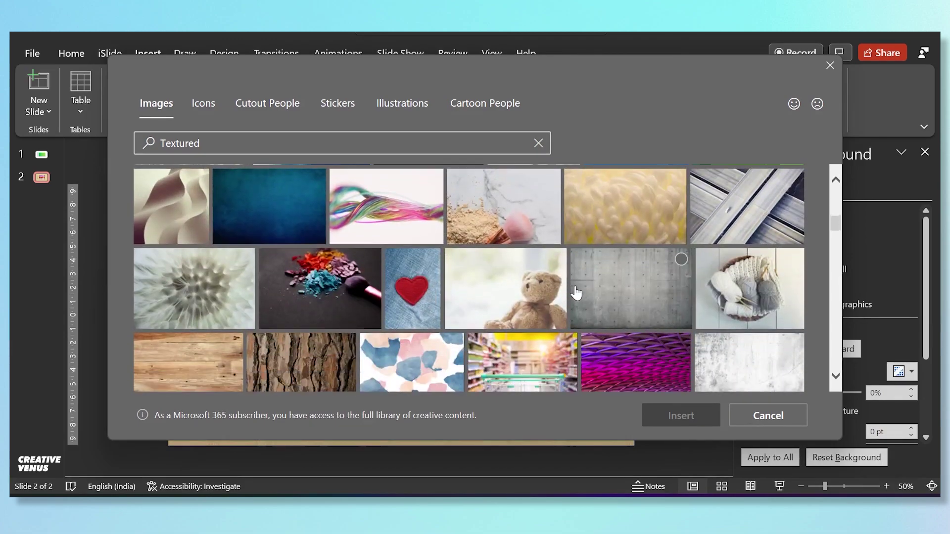
scroll(553, 272, up, 1)
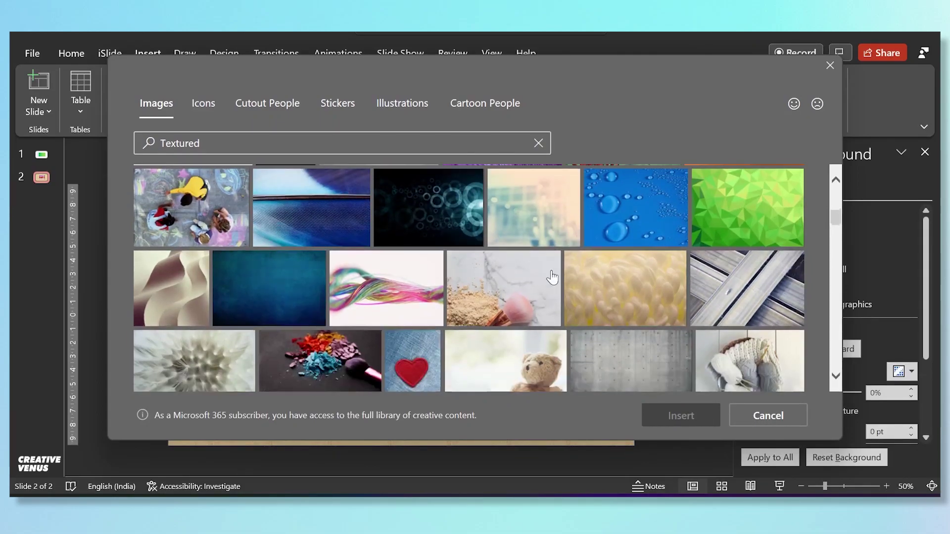
scroll(553, 277, down, 3)
scroll(551, 270, down, 2)
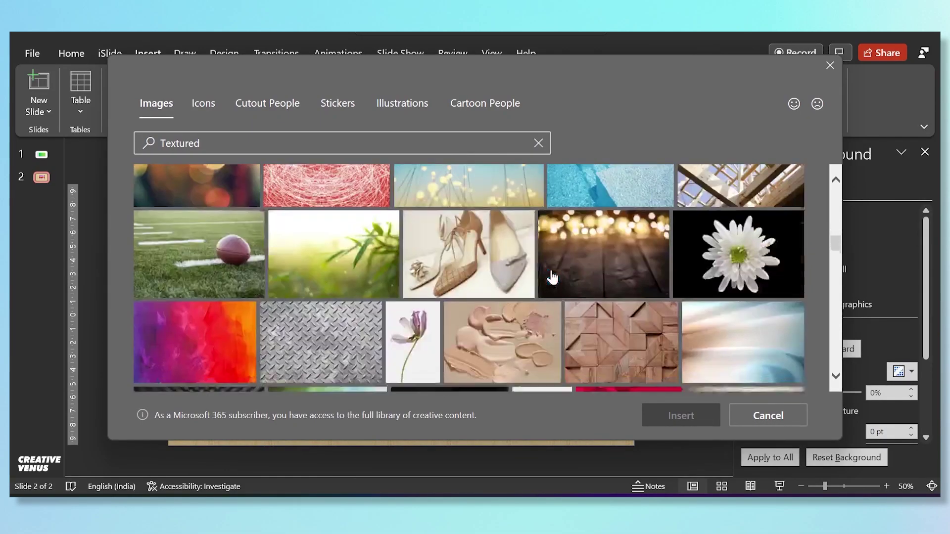
scroll(552, 270, down, 2)
scroll(552, 272, down, 2)
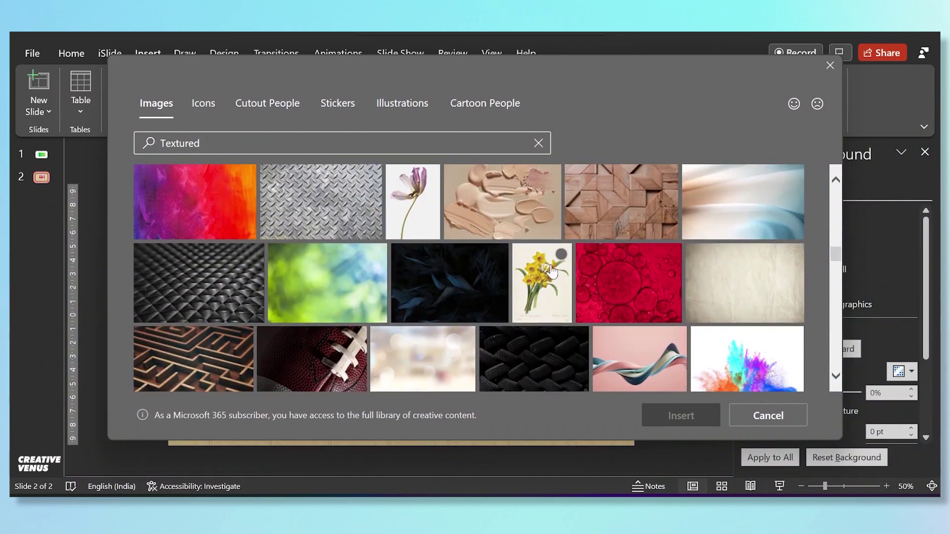
scroll(552, 272, down, 2)
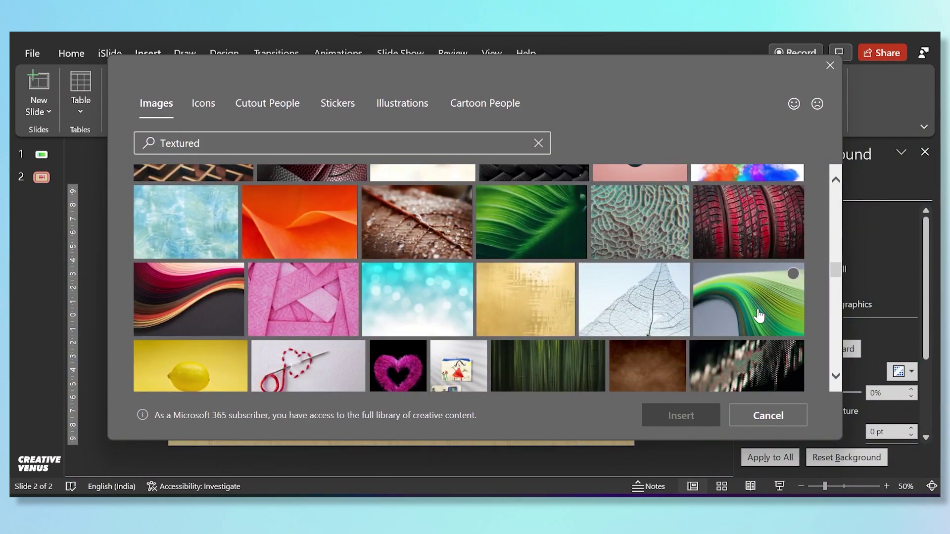
scroll(599, 292, down, 5)
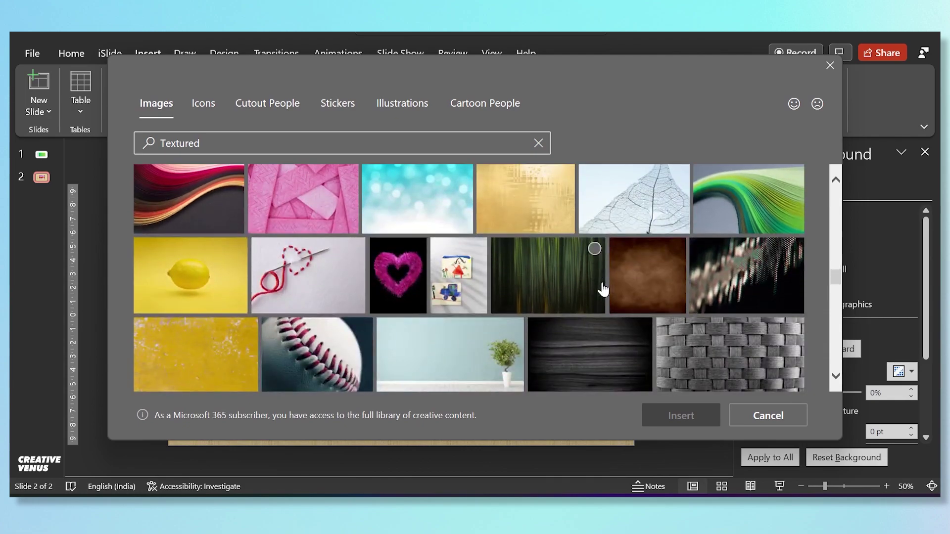
scroll(560, 286, down, 5)
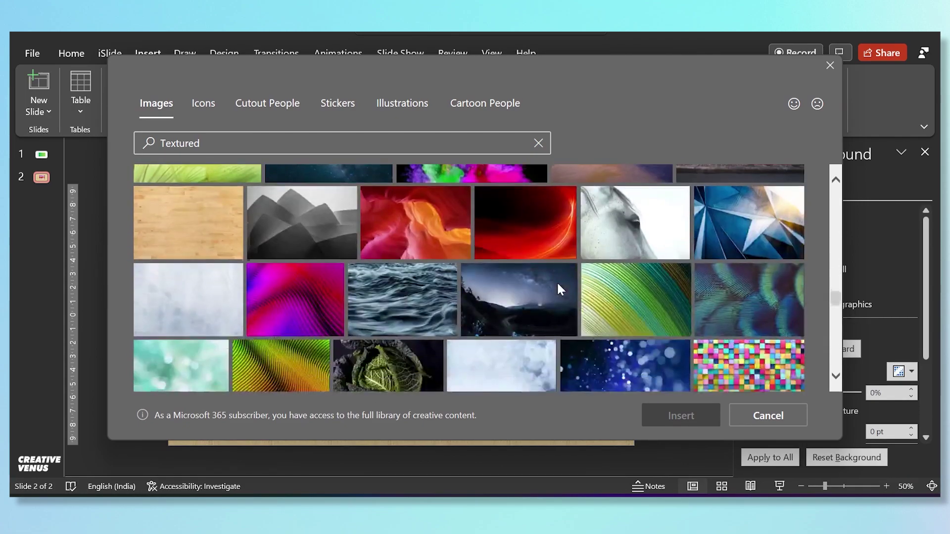
scroll(556, 281, down, 3)
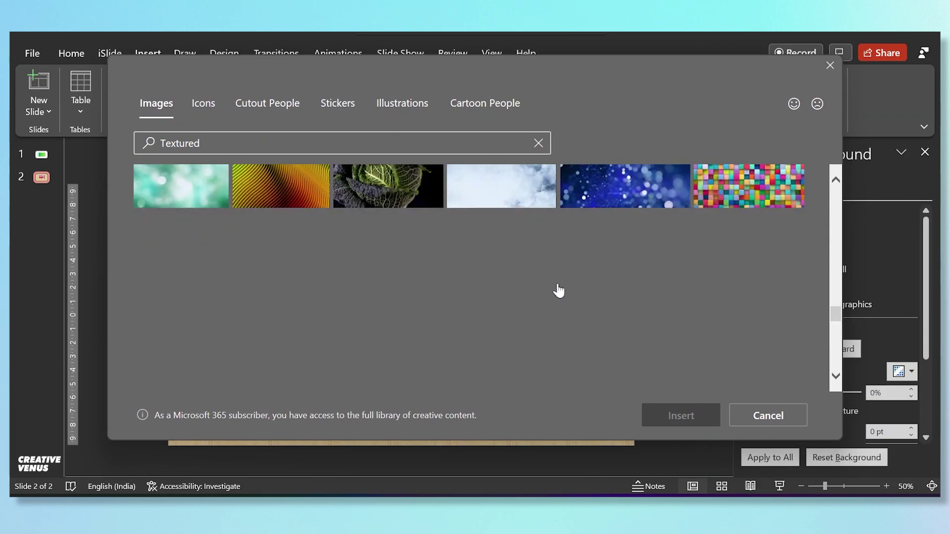
scroll(549, 267, down, 1)
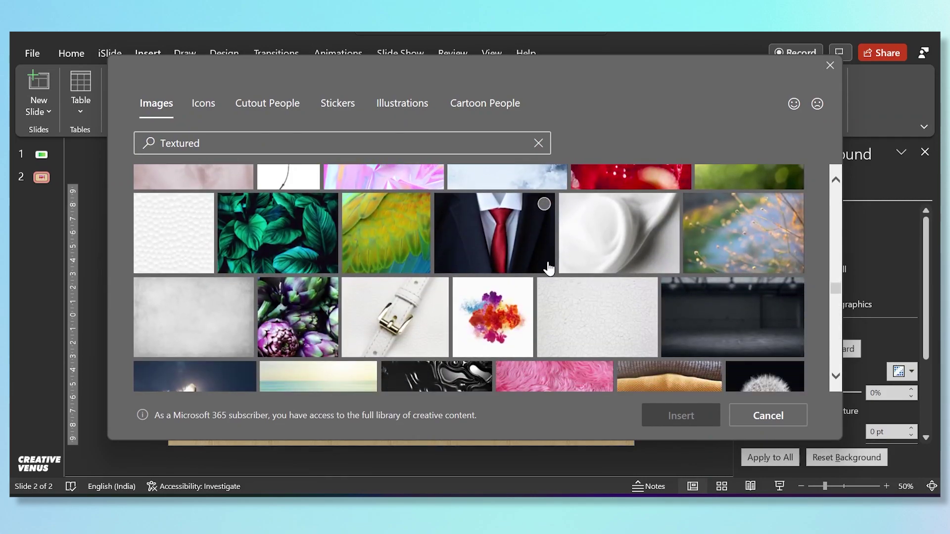
scroll(548, 268, down, 2)
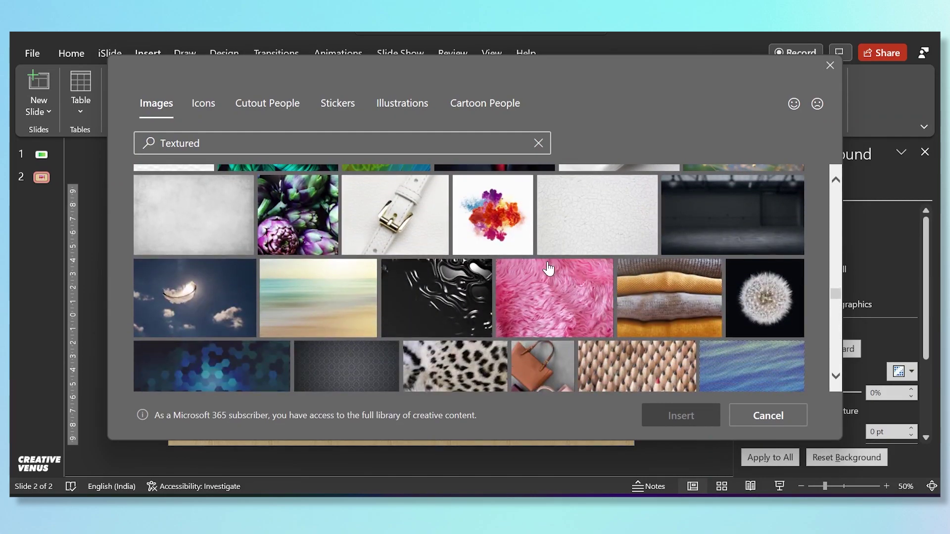
scroll(548, 268, down, 3)
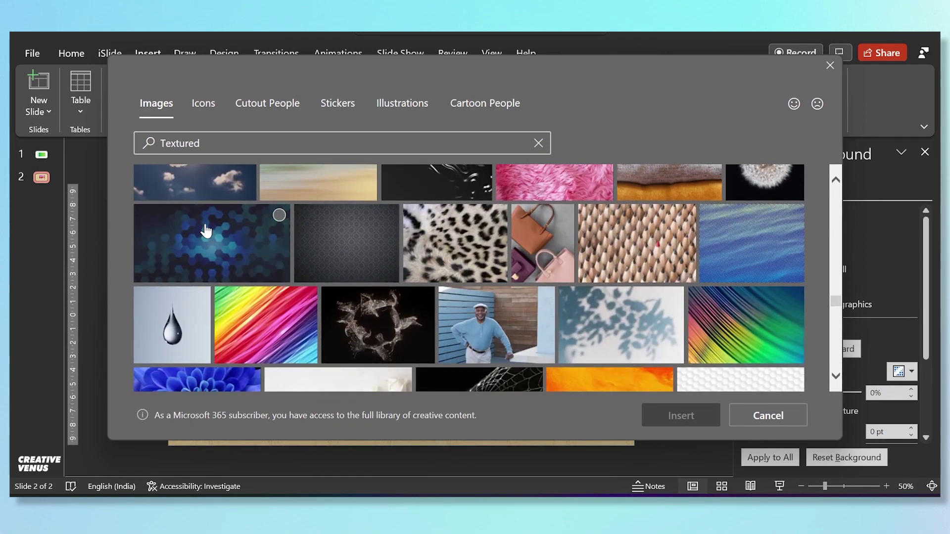
click(208, 234)
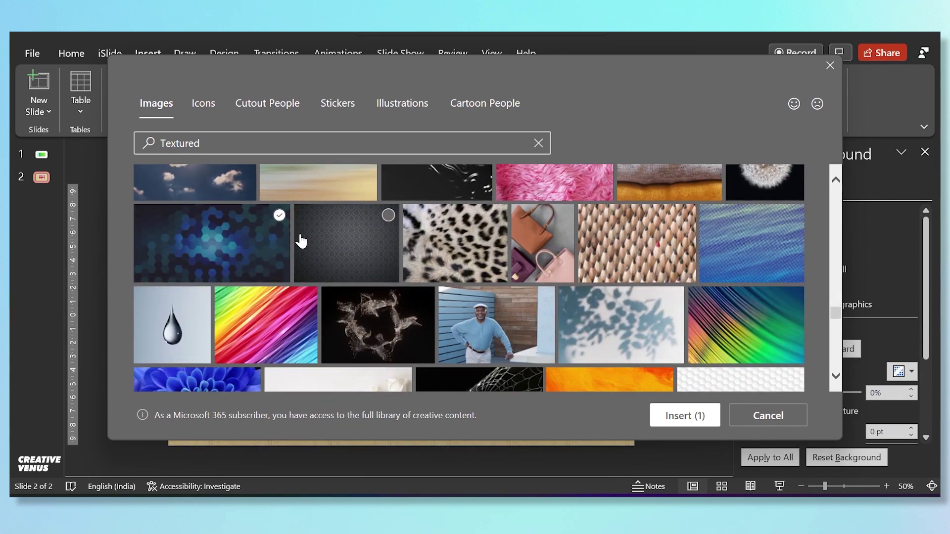
click(688, 420)
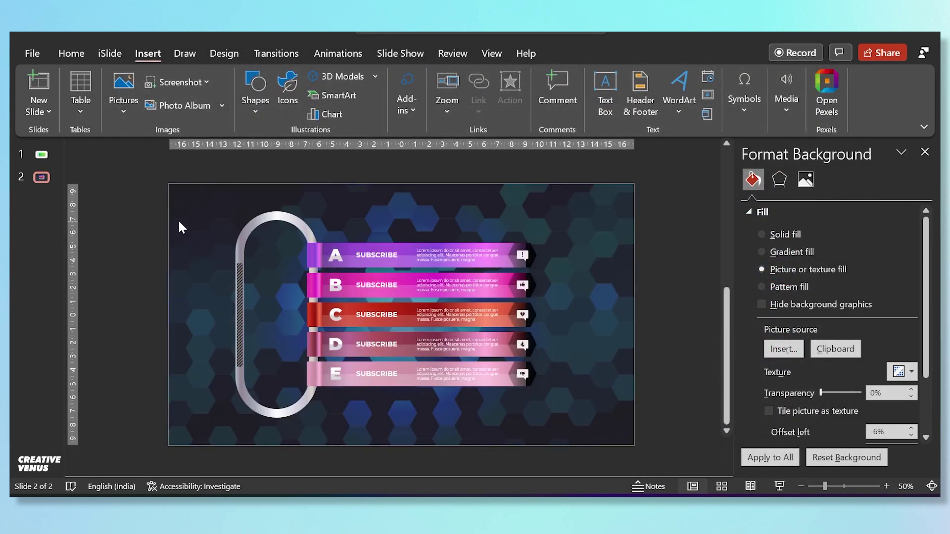
- Draw a full-height rectangle of 19.05 by 9.17 cm along the slide's right edge and send it behind the banners
click(251, 116)
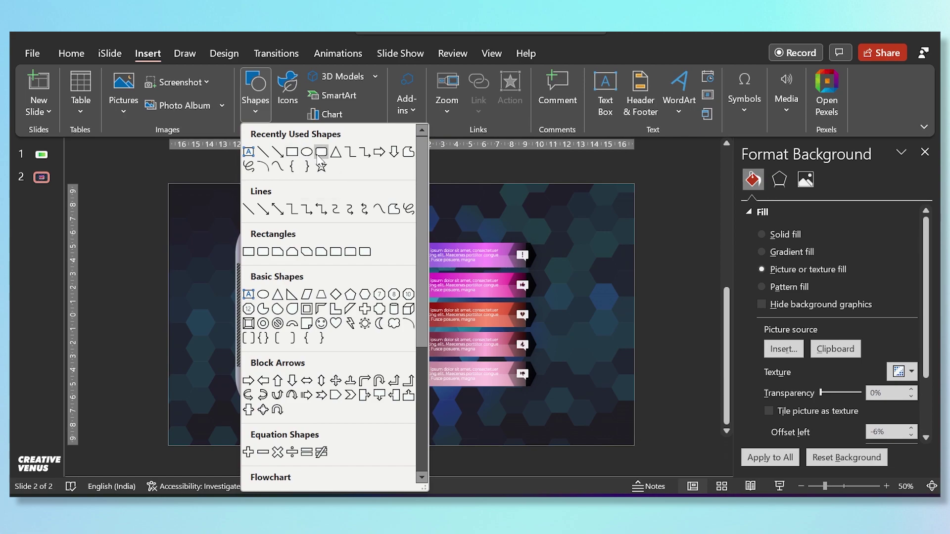
click(291, 153)
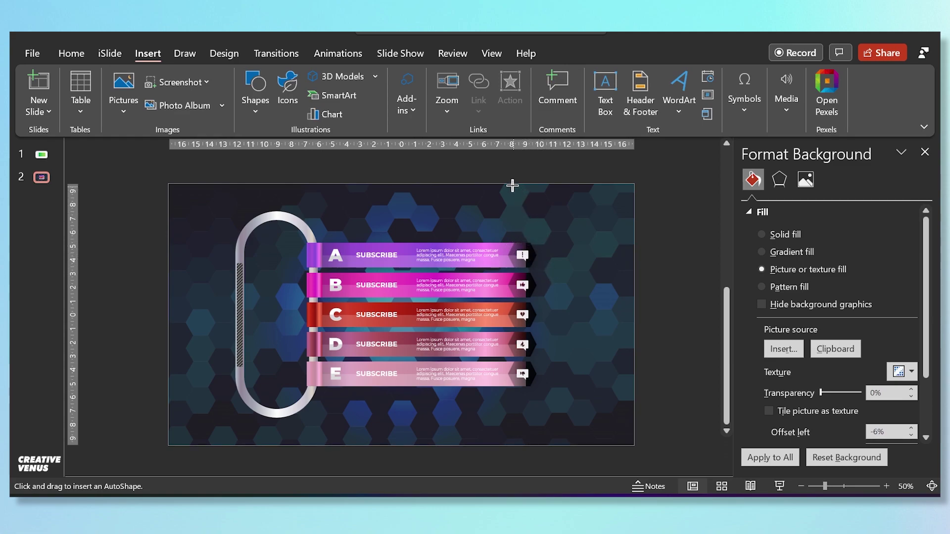
drag(510, 183, 633, 449)
right_click(545, 263)
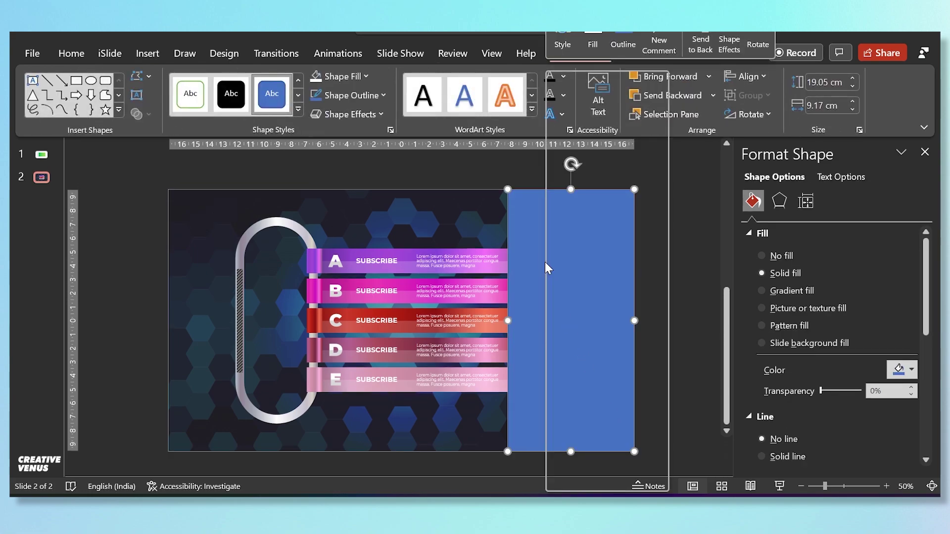
click(582, 260)
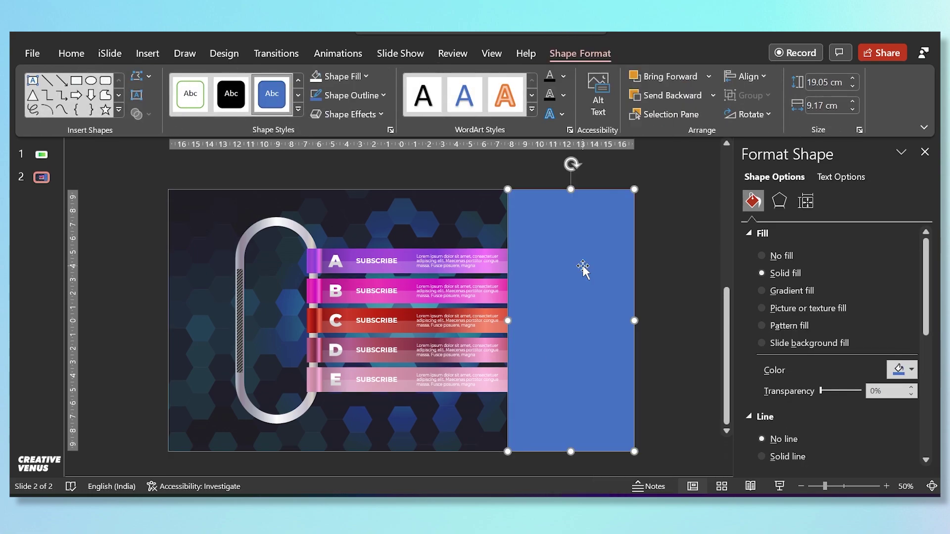
- Fill the rectangle with white at 72% transparency and no outline
click(776, 439)
click(902, 370)
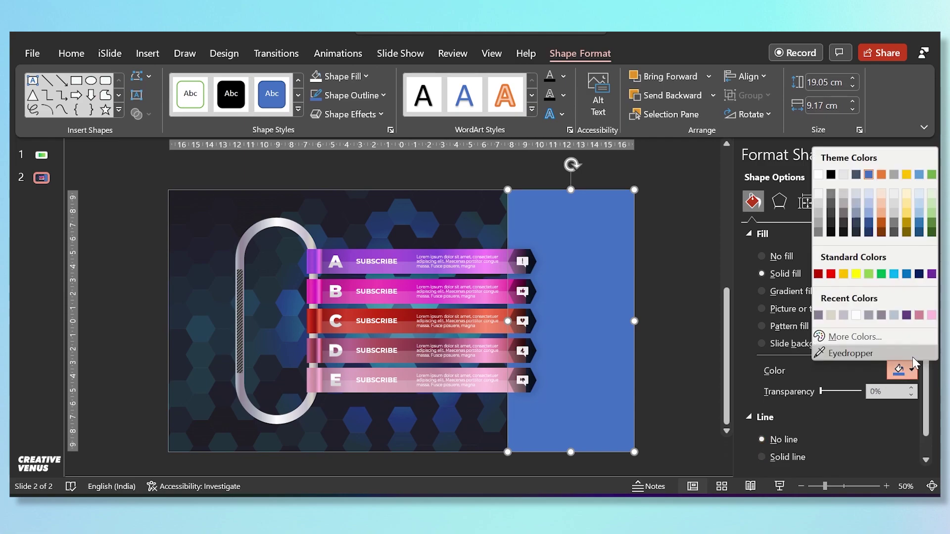
click(819, 174)
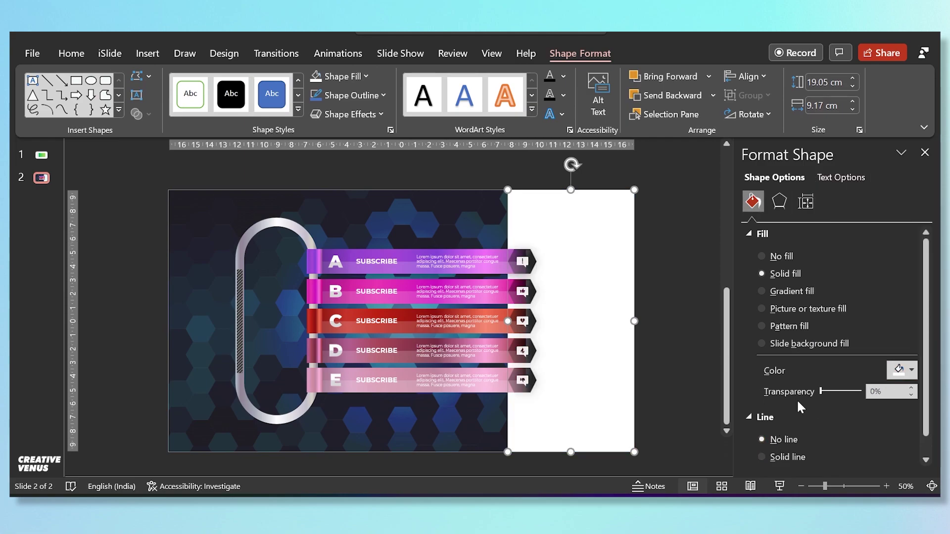
drag(822, 391, 850, 389)
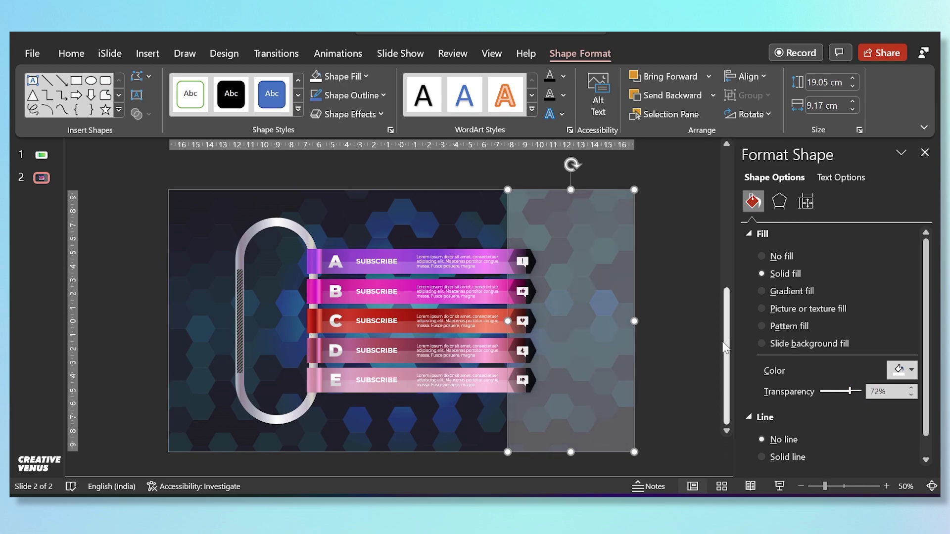
click(669, 340)
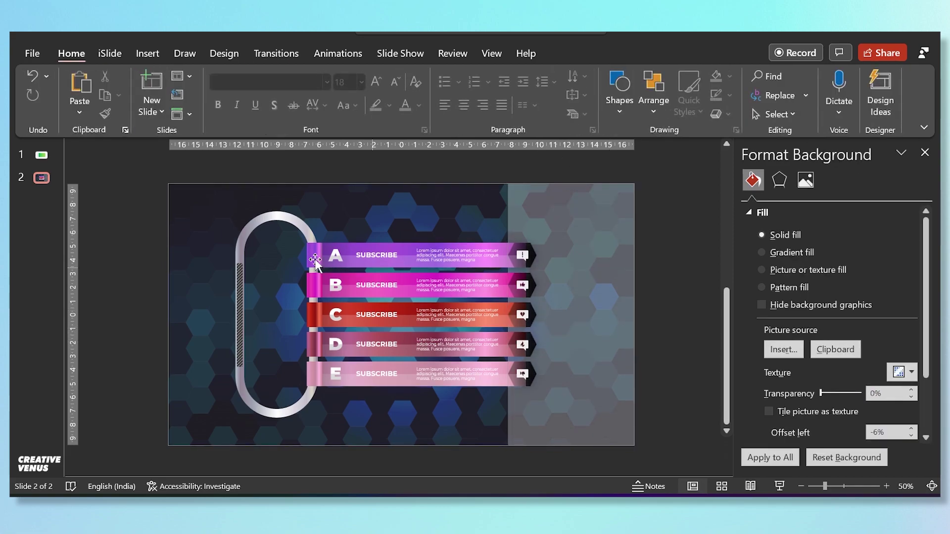
- Duplicate the translucent panel over the capsule ring, align it to the slide height and narrow it to 7.06 cm
click(577, 411)
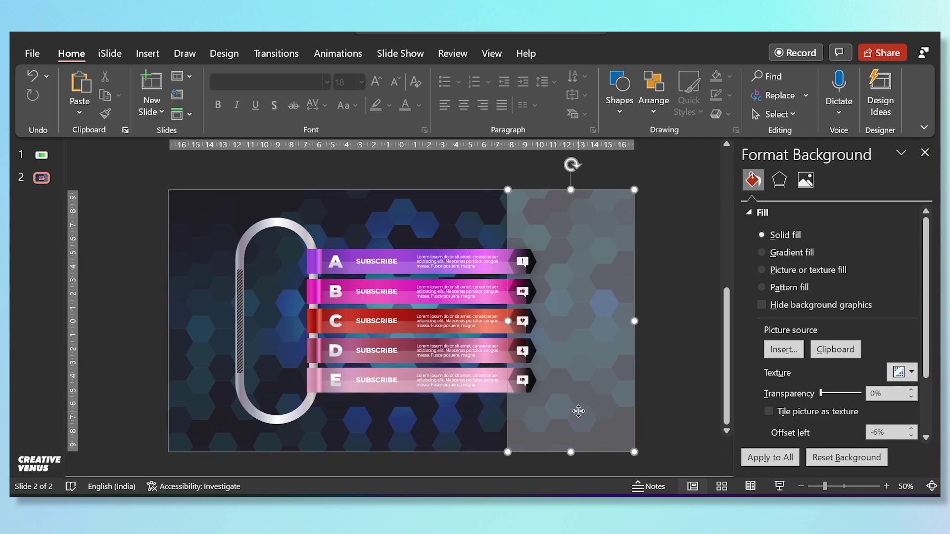
drag(598, 397, 297, 388)
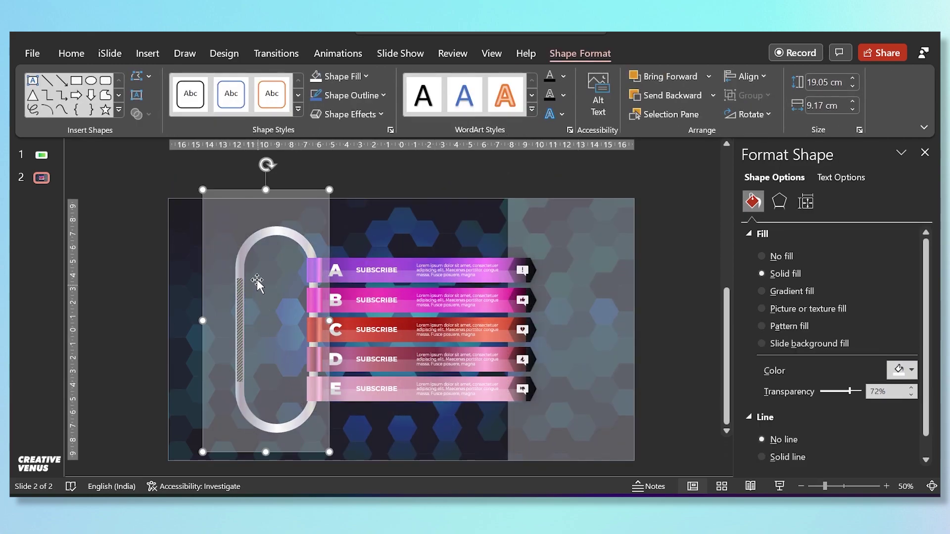
drag(224, 249, 242, 243)
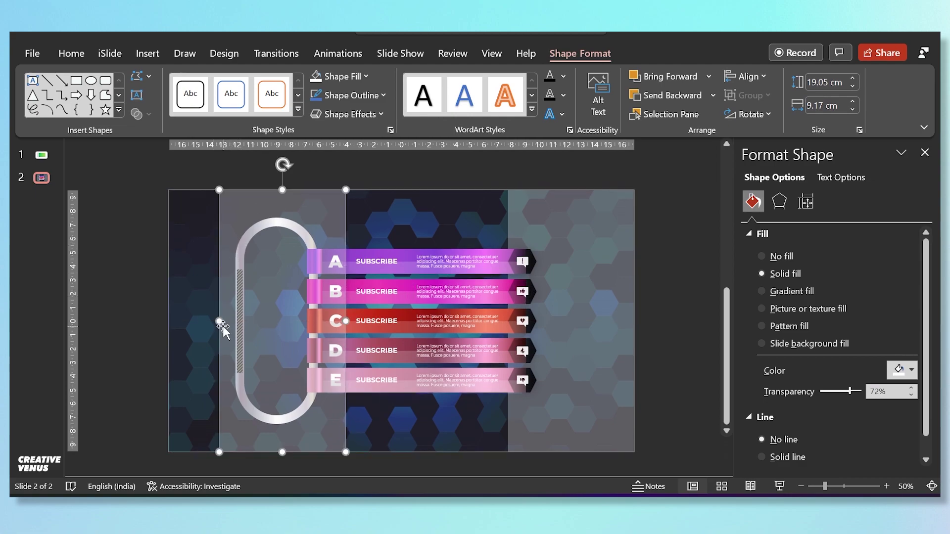
drag(221, 322, 230, 326)
drag(346, 322, 327, 321)
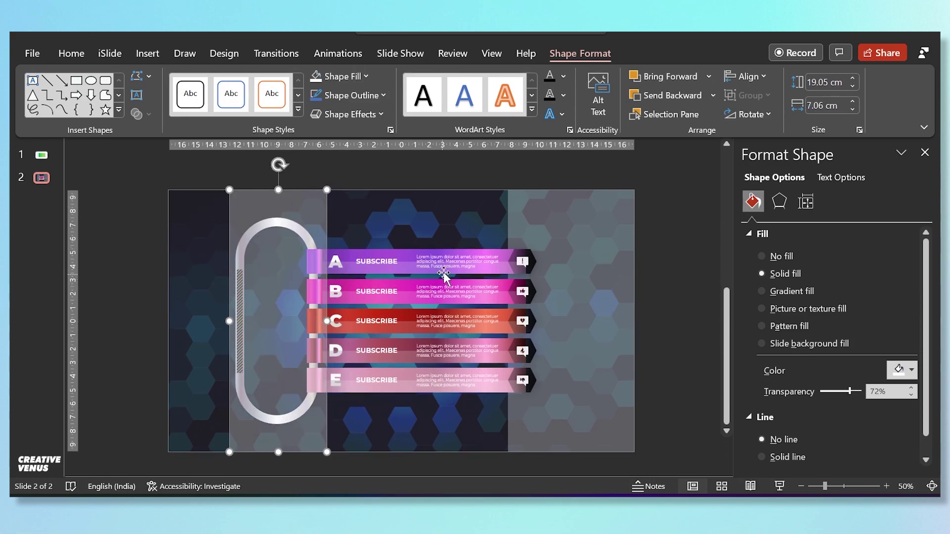
- Group the capsule ring, striped bar and banners together and bring the group in front of the translucent panels
click(471, 252)
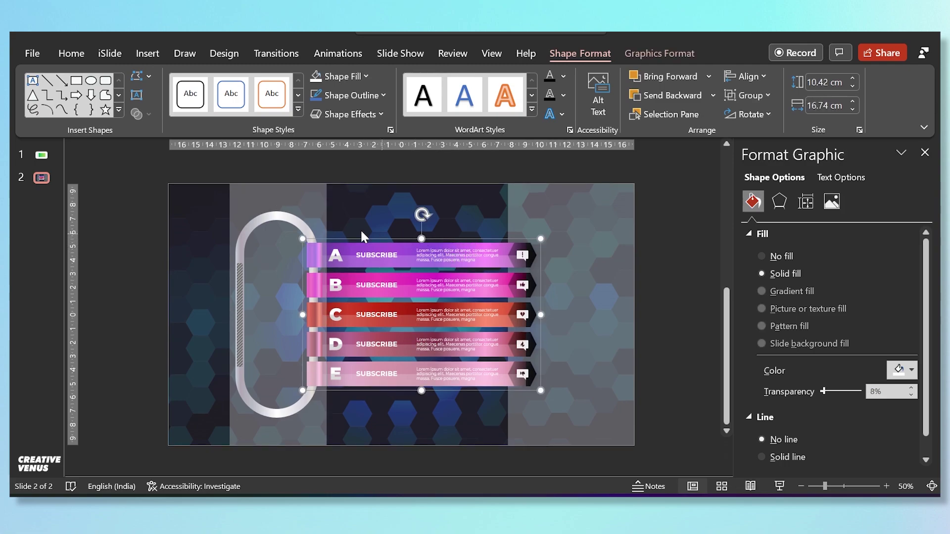
shift+click(282, 222)
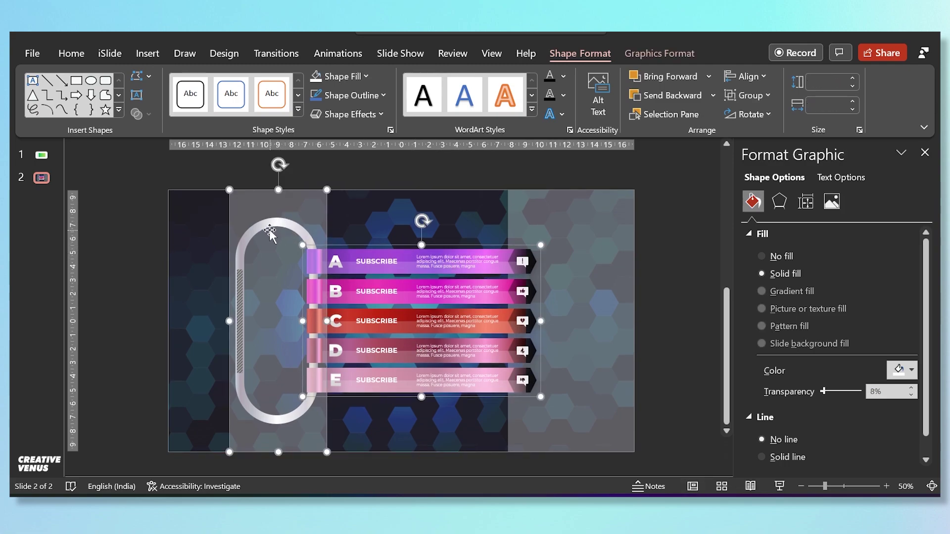
click(118, 253)
drag(142, 451, 353, 191)
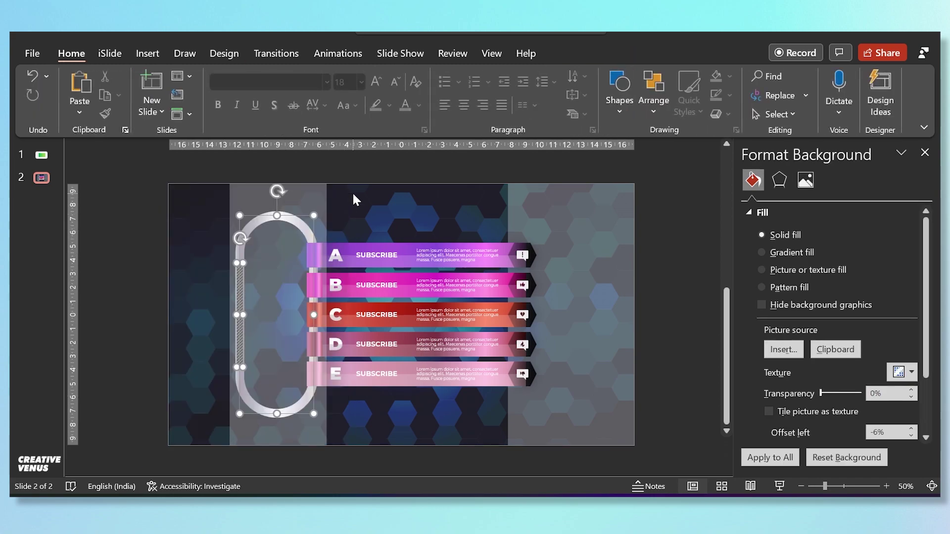
shift+click(395, 262)
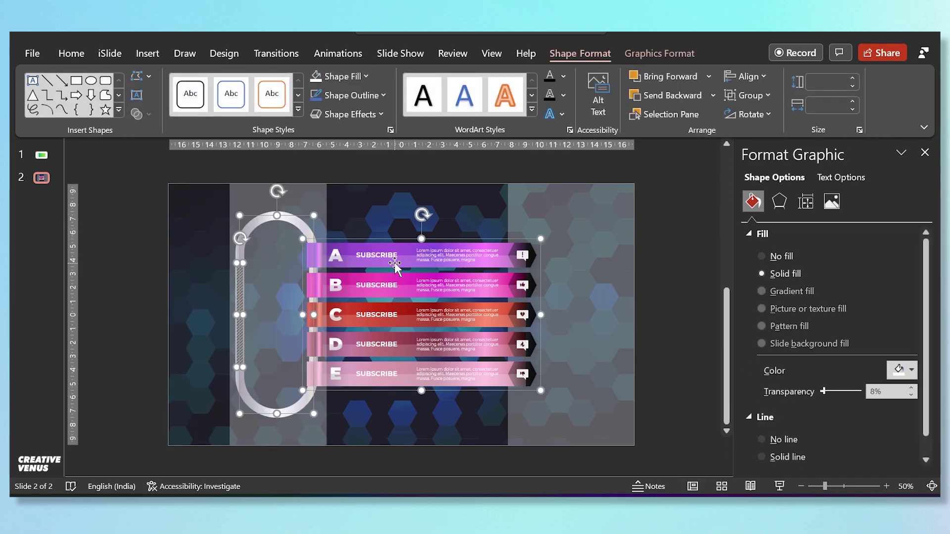
key(ctrl+g)
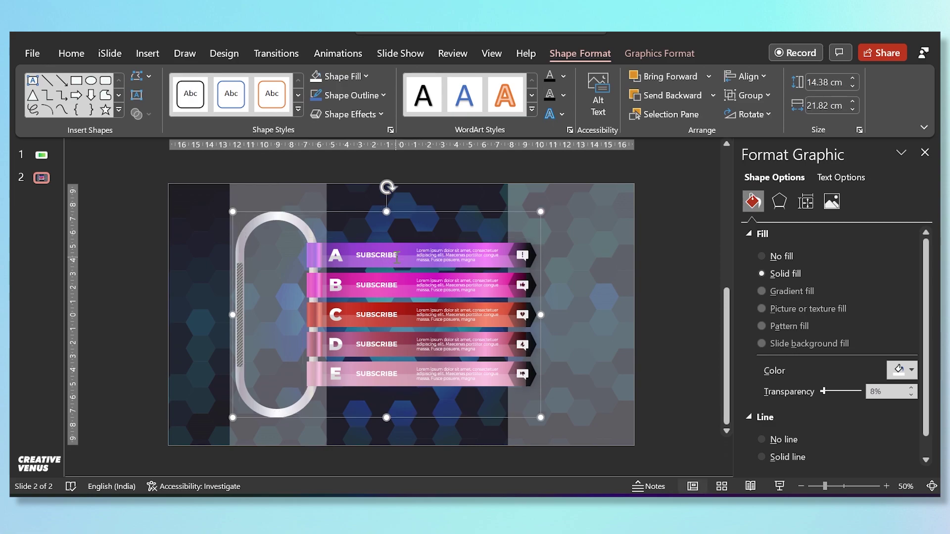
right_click(394, 212)
click(435, 306)
click(222, 281)
- Turn the panel behind the ring into a 0.75 cm wide silver gradient strip and move it behind the banners' icon ends
click(307, 196)
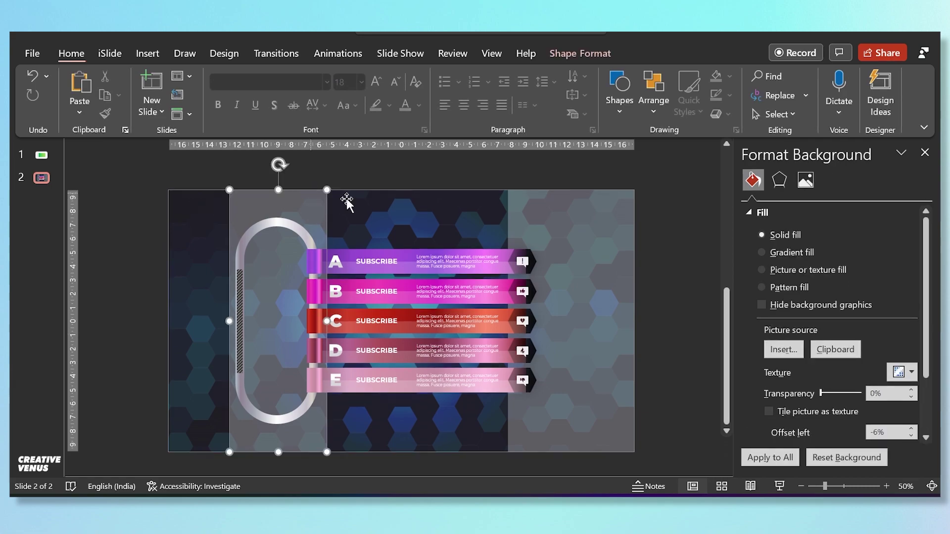
click(902, 370)
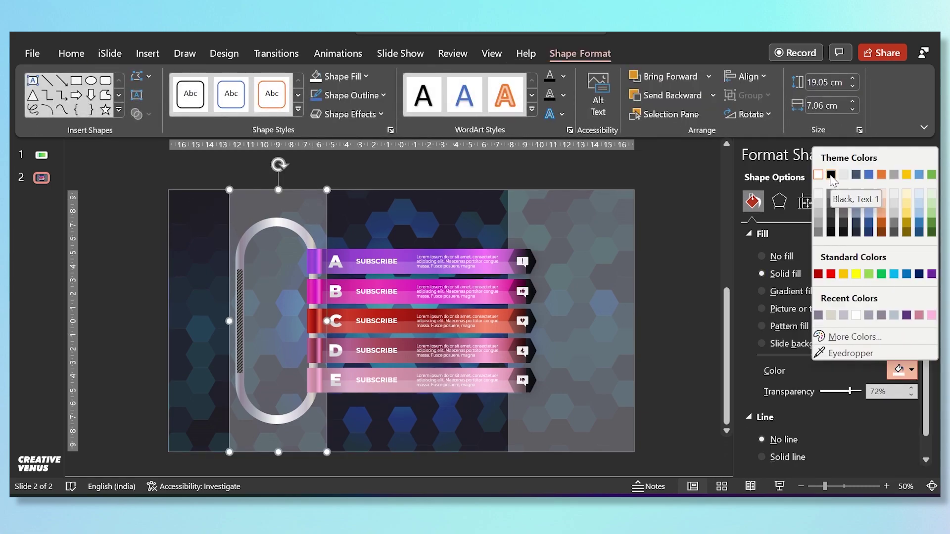
click(772, 292)
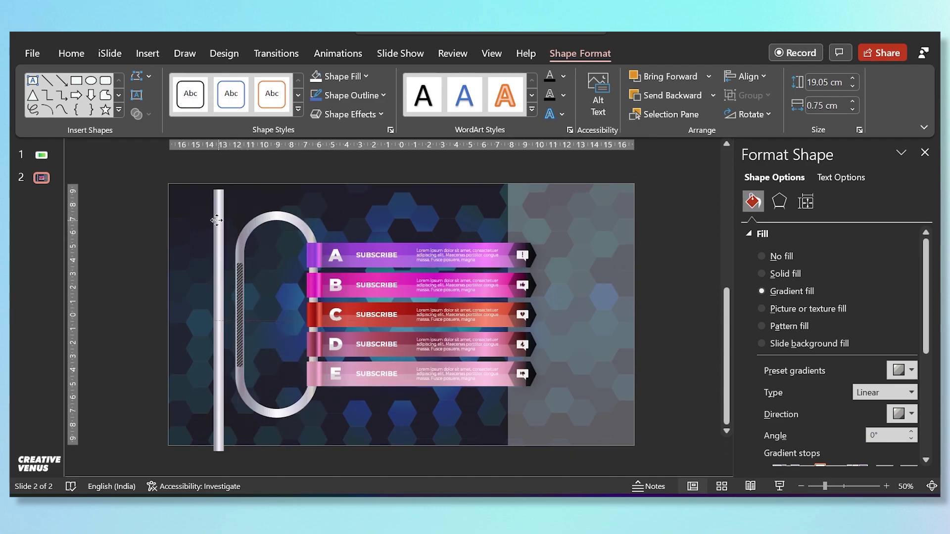
drag(217, 218, 542, 217)
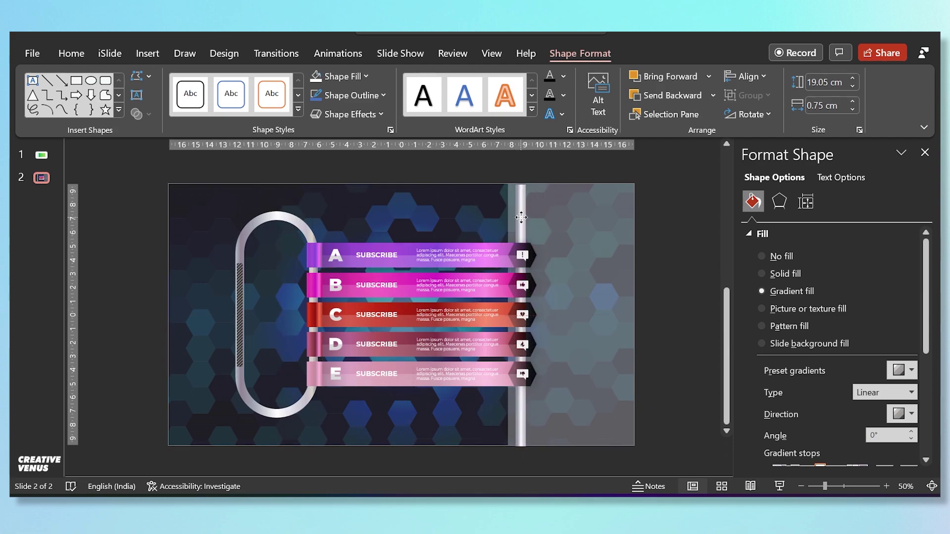